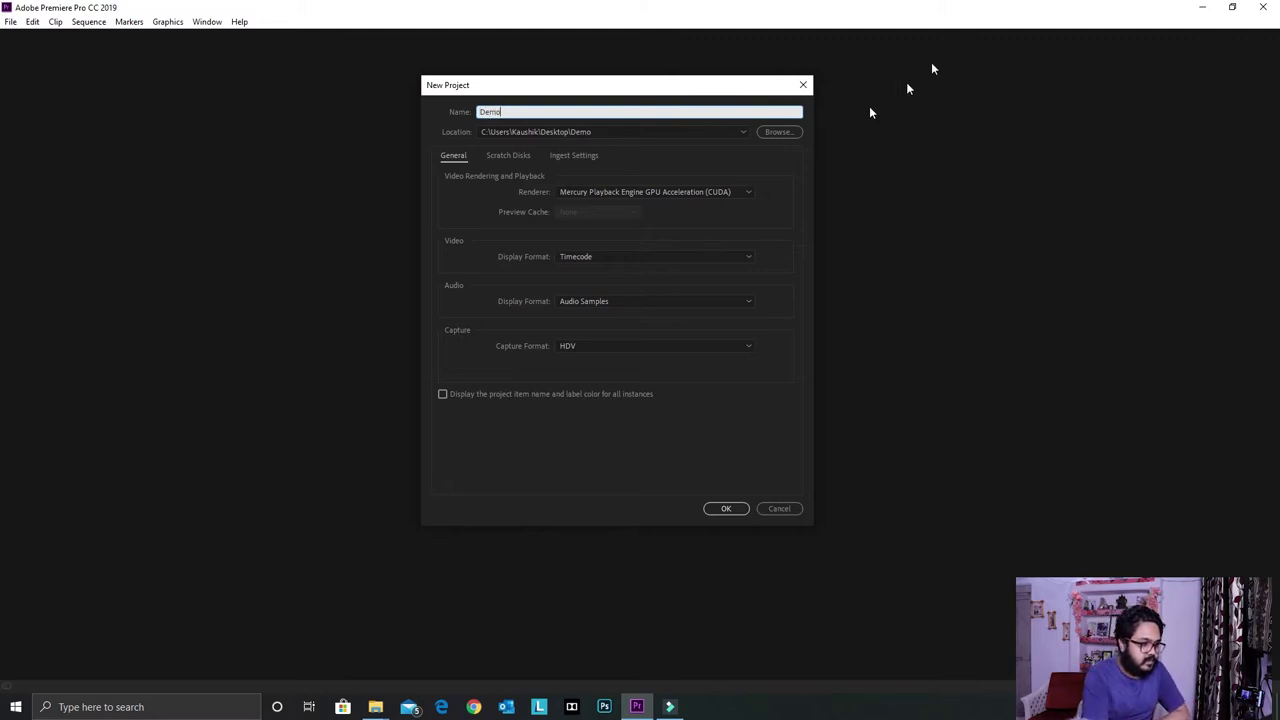
Step: Set the project location to the Desktop's Demo folder and create the Demo project
{"action": "left_click", "coordinate": [780, 133]}
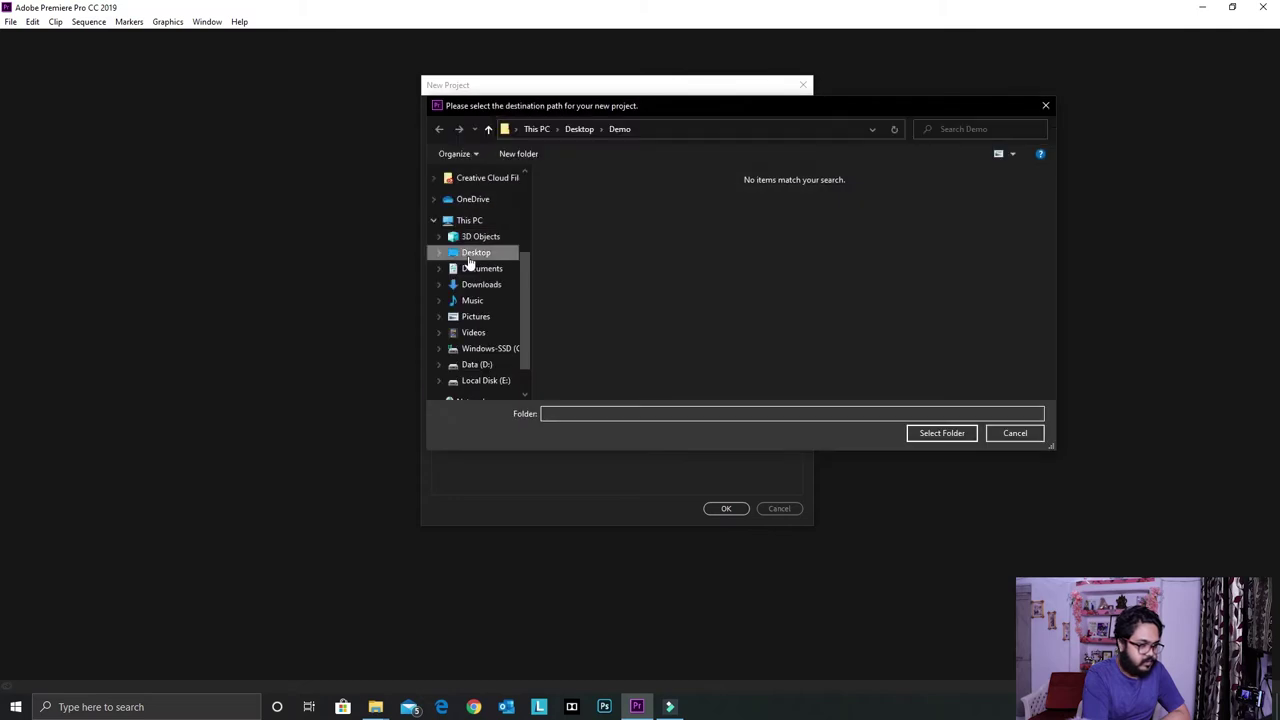
{"action": "left_click", "coordinate": [474, 252]}
{"action": "double_click", "coordinate": [580, 215]}
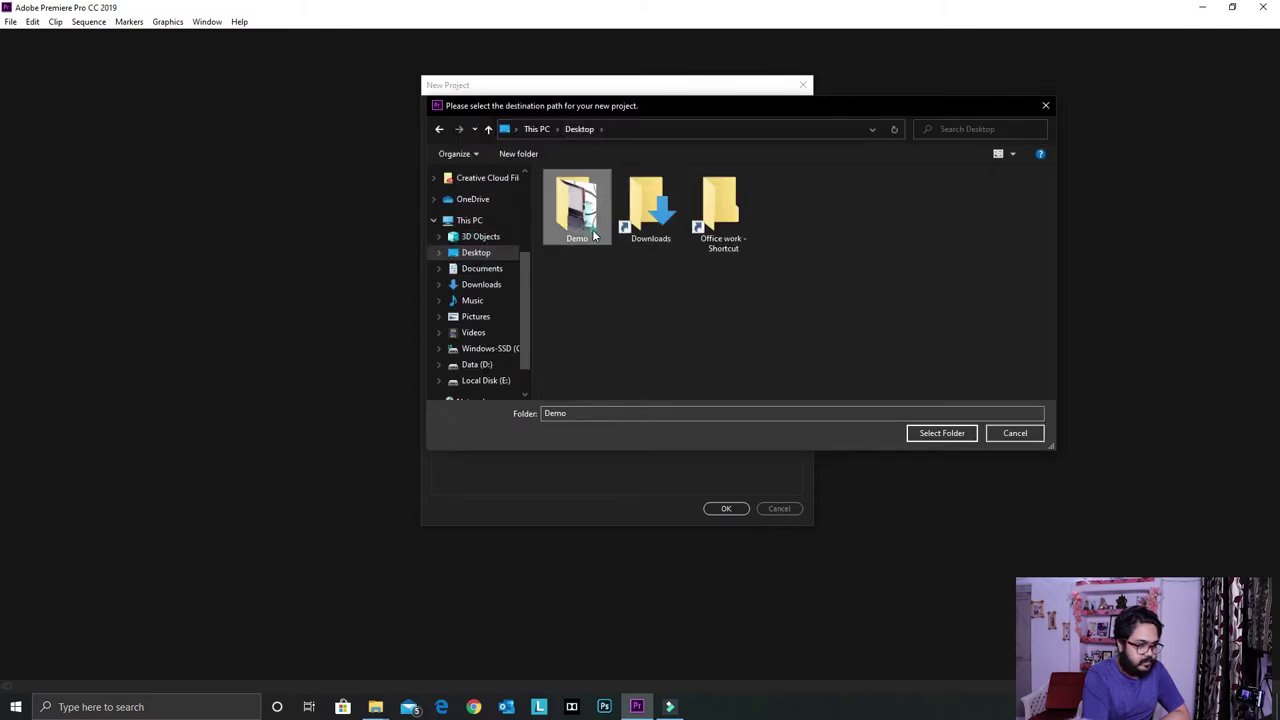
{"action": "left_click", "coordinate": [942, 433]}
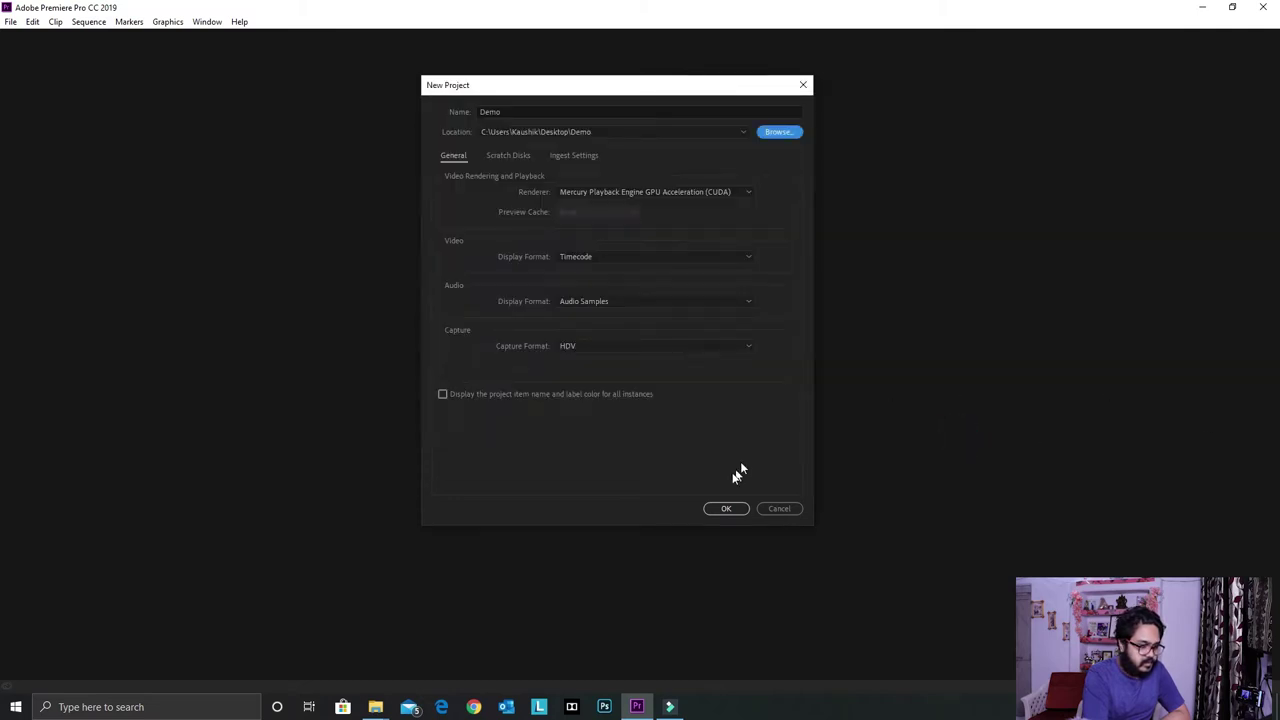
{"action": "left_click", "coordinate": [727, 510]}
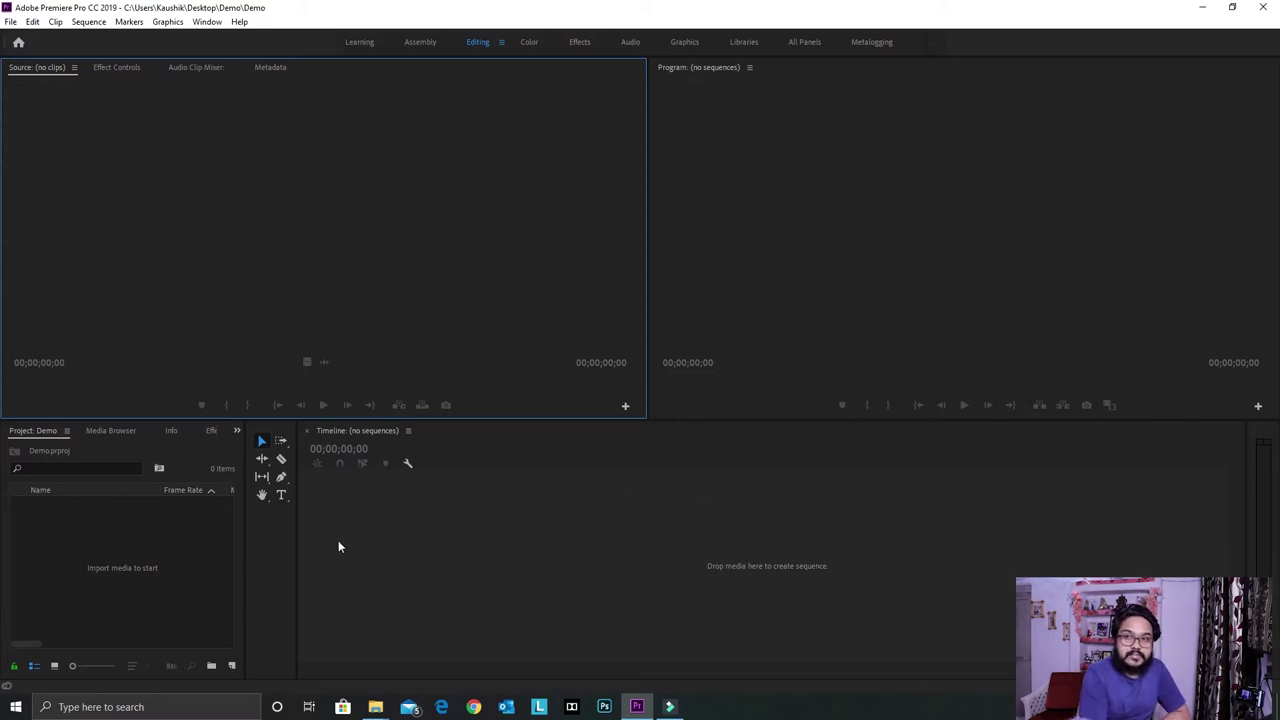
Step: Create Sequence 01 from the Digital SLR 1080p DSLR 1080p24 preset
{"action": "left_click", "coordinate": [232, 664]}
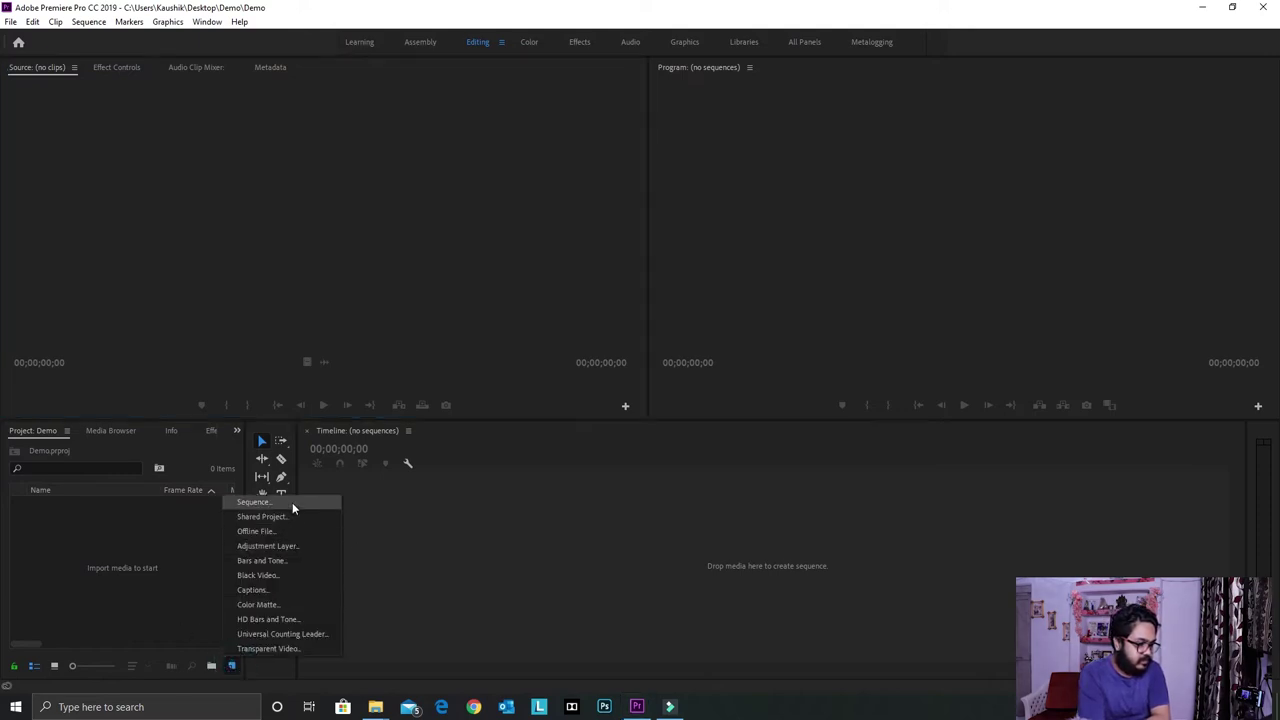
{"action": "left_click", "coordinate": [292, 503]}
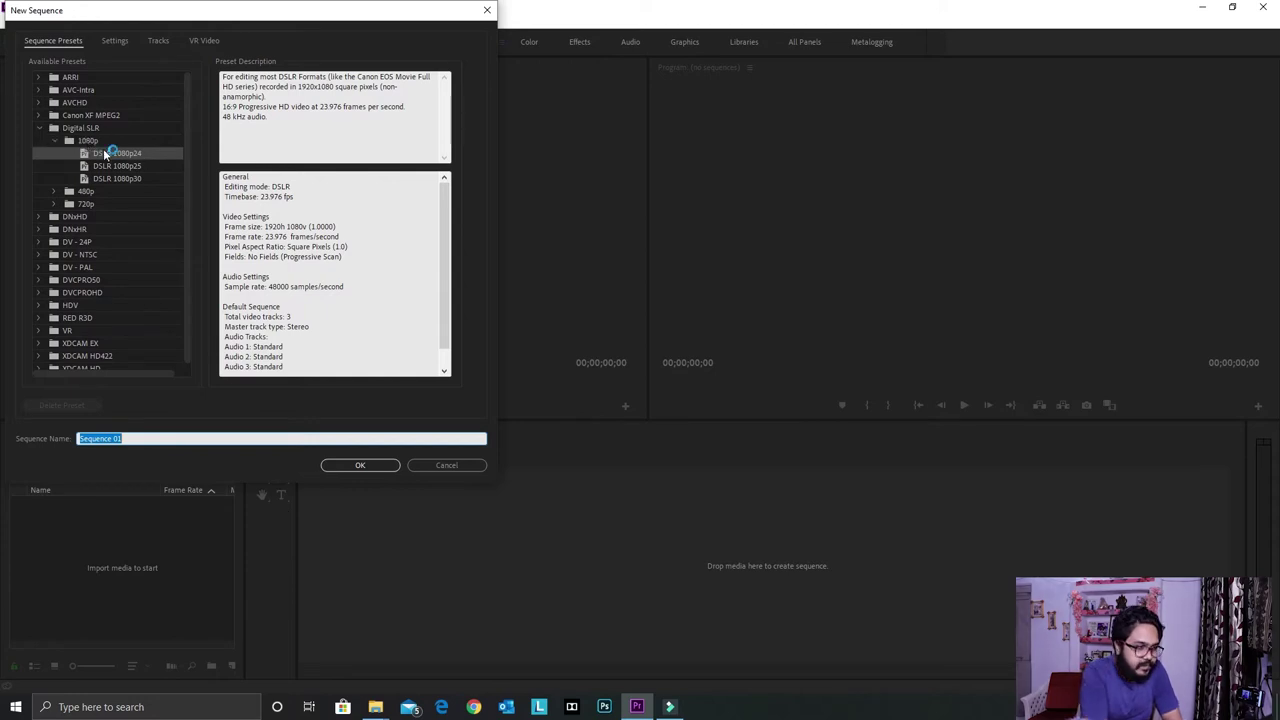
{"action": "left_click", "coordinate": [140, 155]}
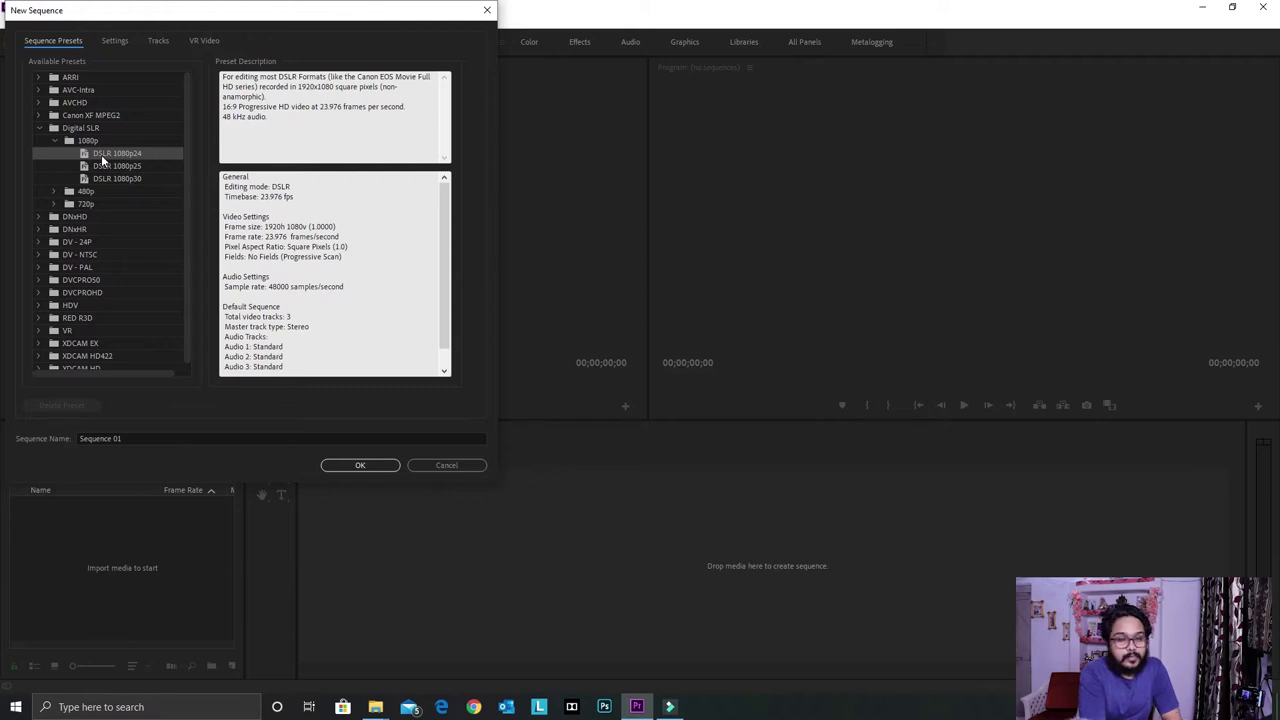
{"action": "left_click", "coordinate": [39, 77]}
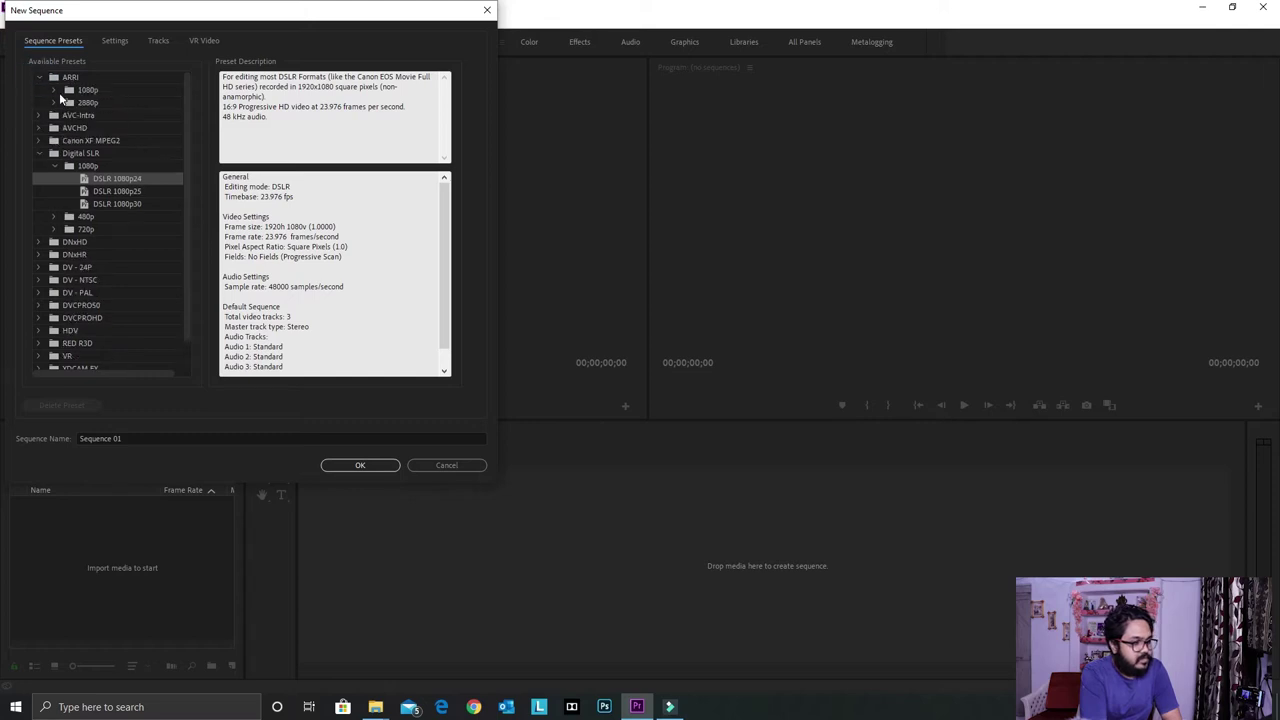
{"action": "left_click", "coordinate": [55, 90]}
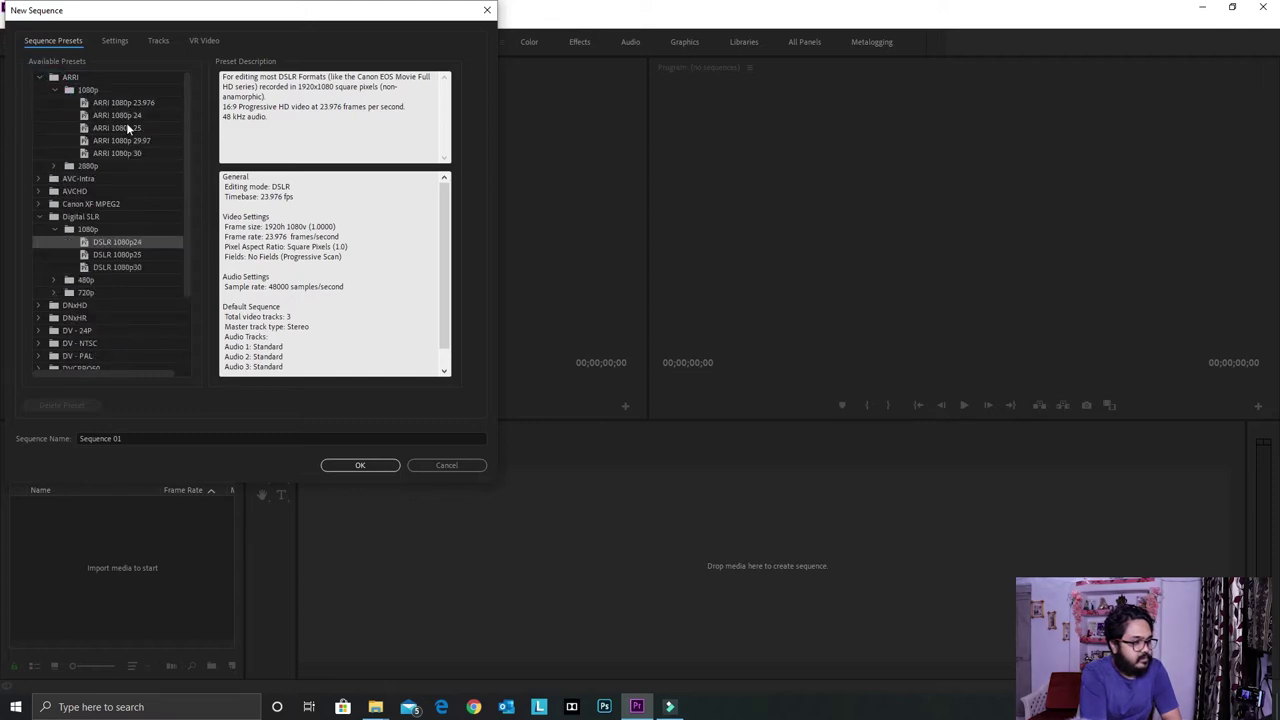
{"action": "left_click", "coordinate": [40, 77]}
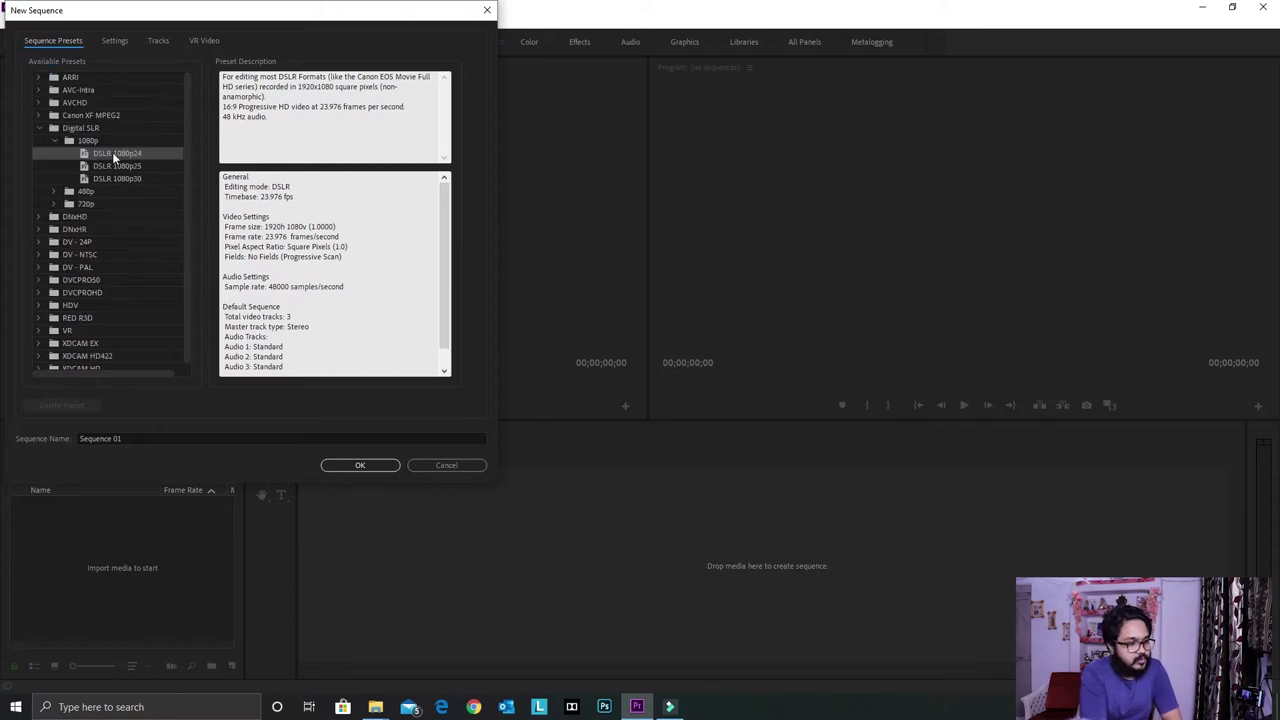
{"action": "left_click", "coordinate": [359, 466]}
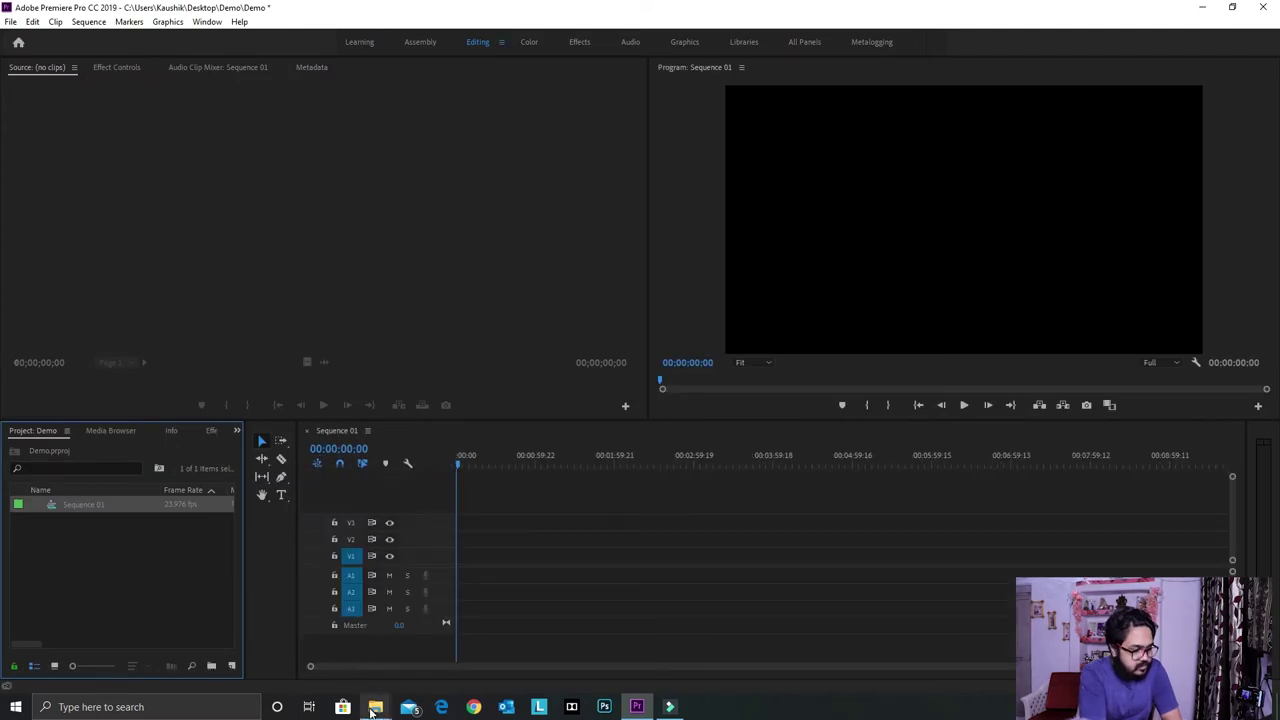
Step: Drag MVI_3532 and MVI_3533 from the Demo folder window into the Project panel
{"action": "mouse_move", "coordinate": [374, 710]}
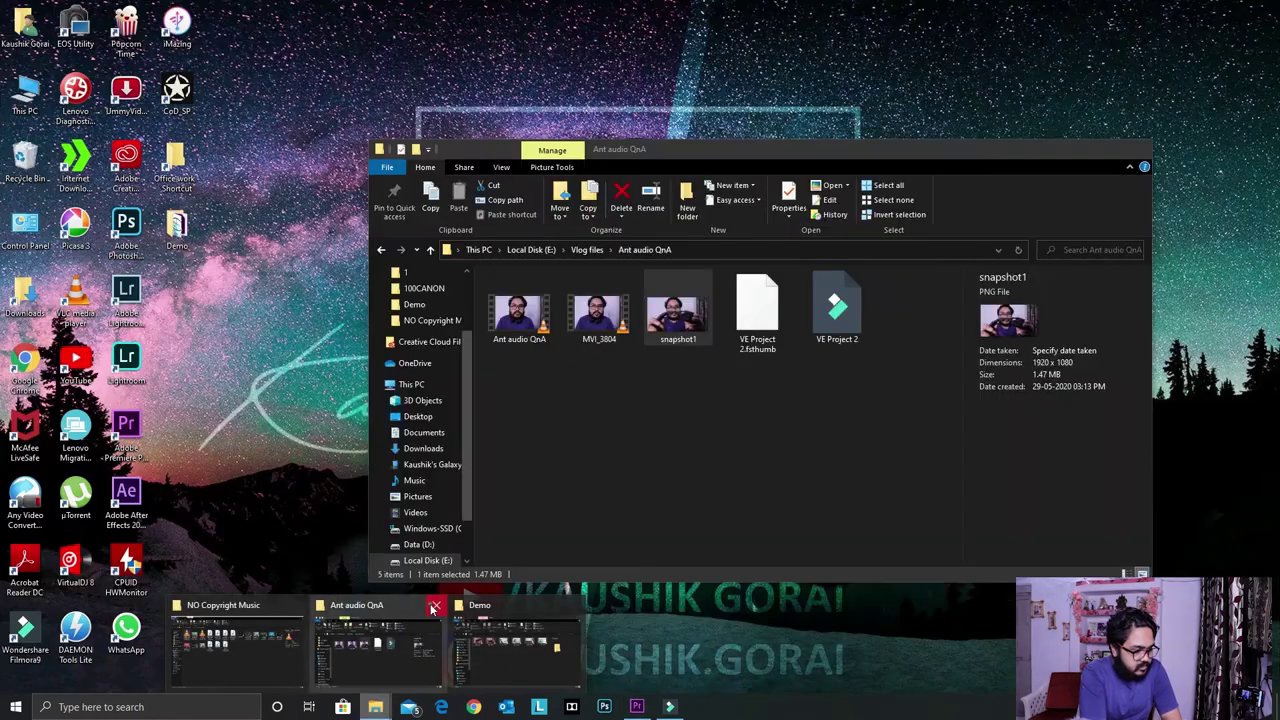
{"action": "left_click", "coordinate": [436, 606]}
{"action": "left_click", "coordinate": [366, 605]}
{"action": "left_click", "coordinate": [360, 666]}
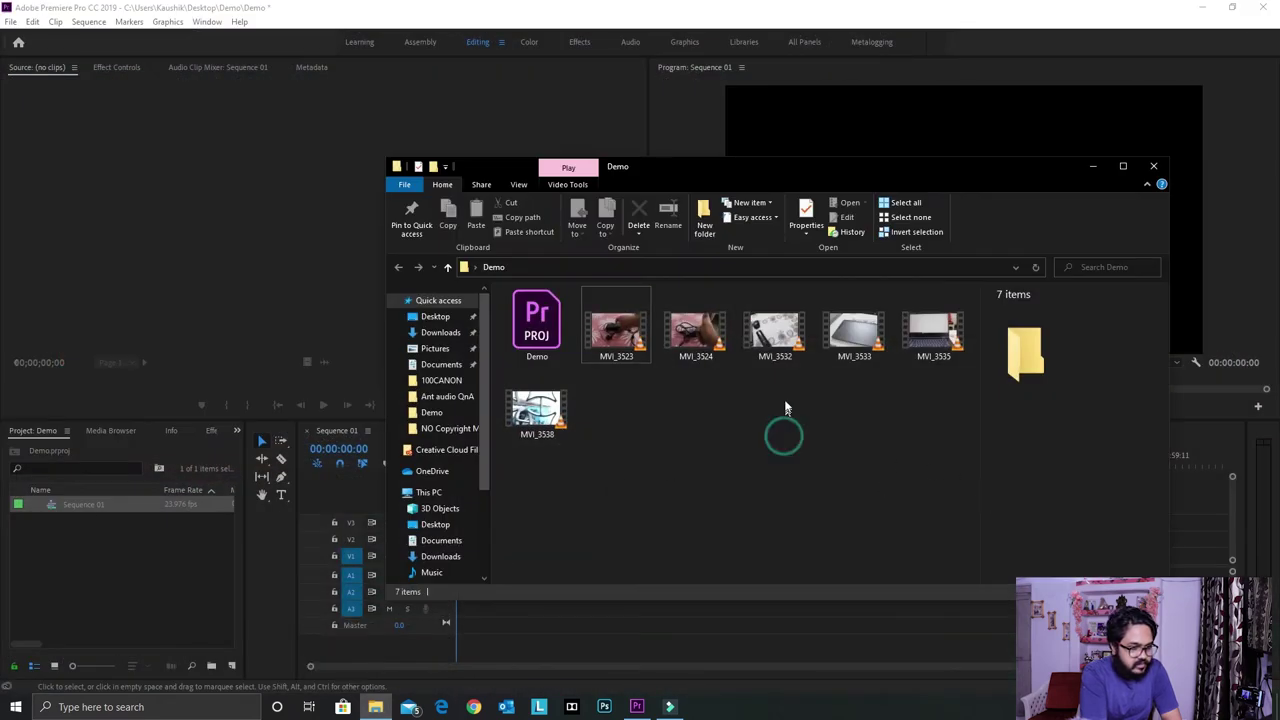
{"action": "mouse_move", "coordinate": [751, 390]}
{"action": "left_mouse_down"}
{"action": "mouse_move", "coordinate": [855, 341]}
{"action": "mouse_move", "coordinate": [24, 575]}
{"action": "mouse_move", "coordinate": [60, 576]}
{"action": "left_mouse_up"}
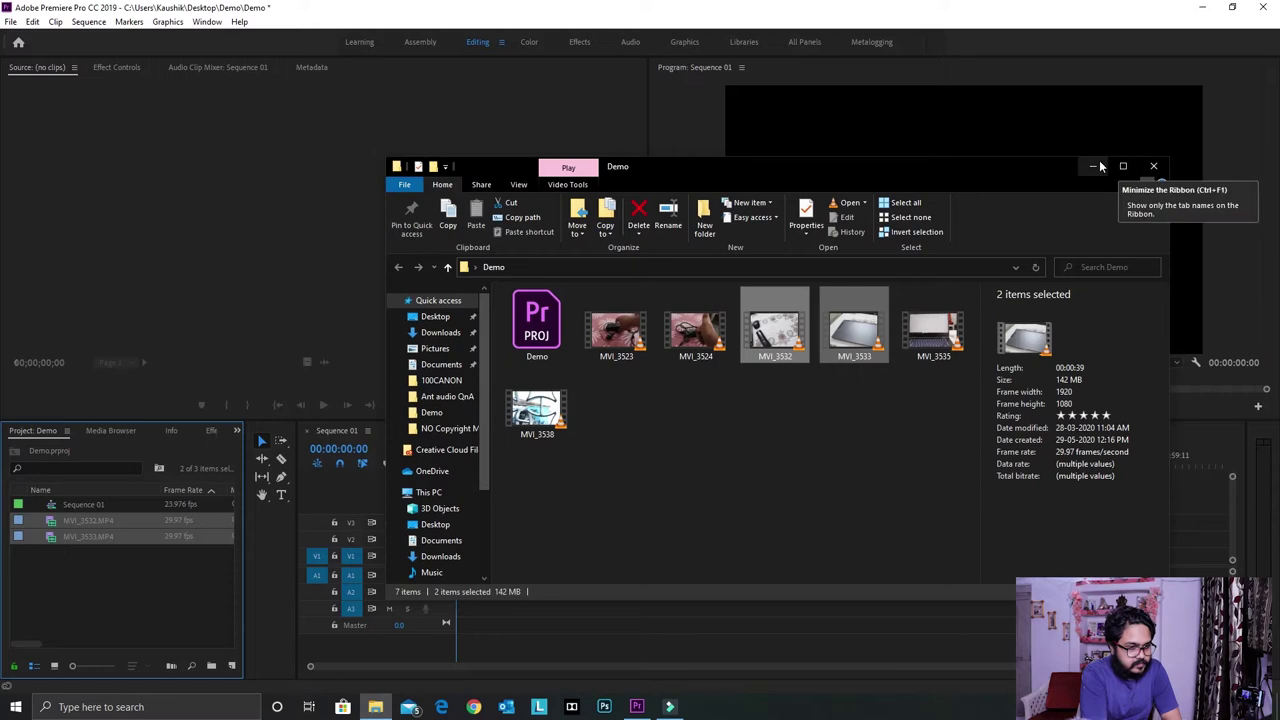
{"action": "left_click", "coordinate": [1153, 167]}
{"action": "left_click", "coordinate": [119, 558]}
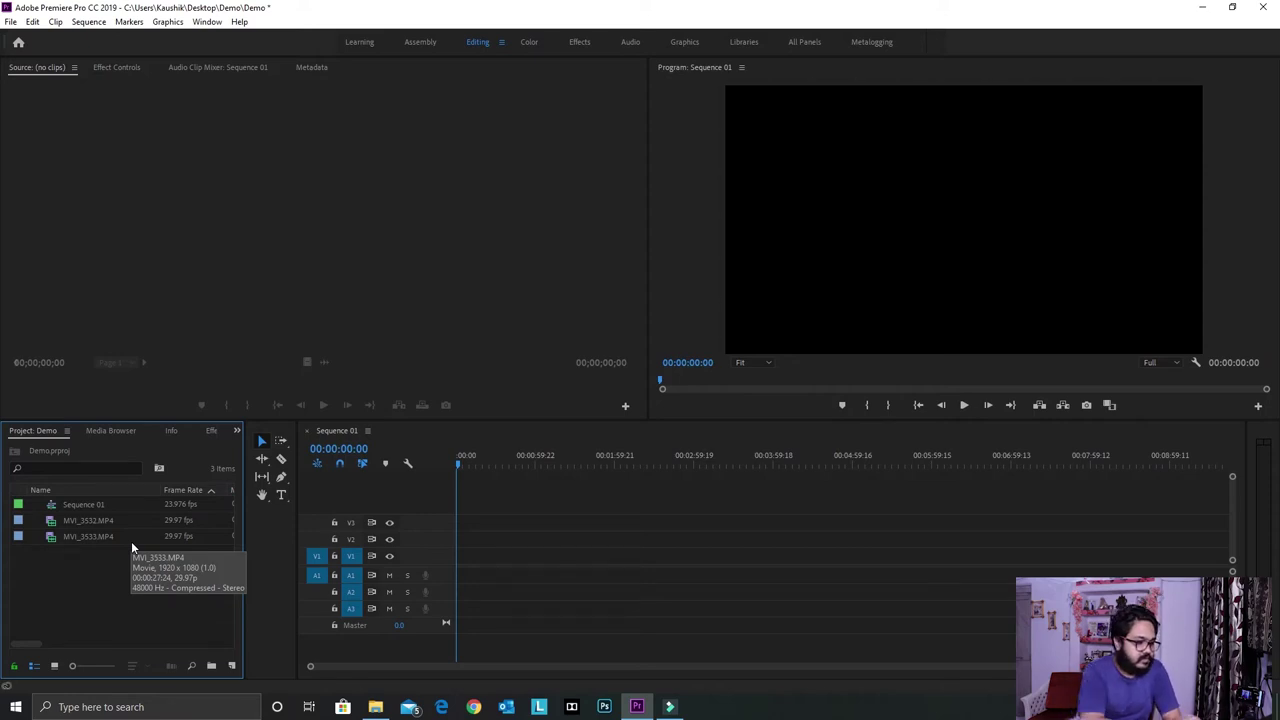
Step: Create a 1920×1080 Adjustment Layer via New Item and accept its default settings
{"action": "left_click", "coordinate": [232, 665]}
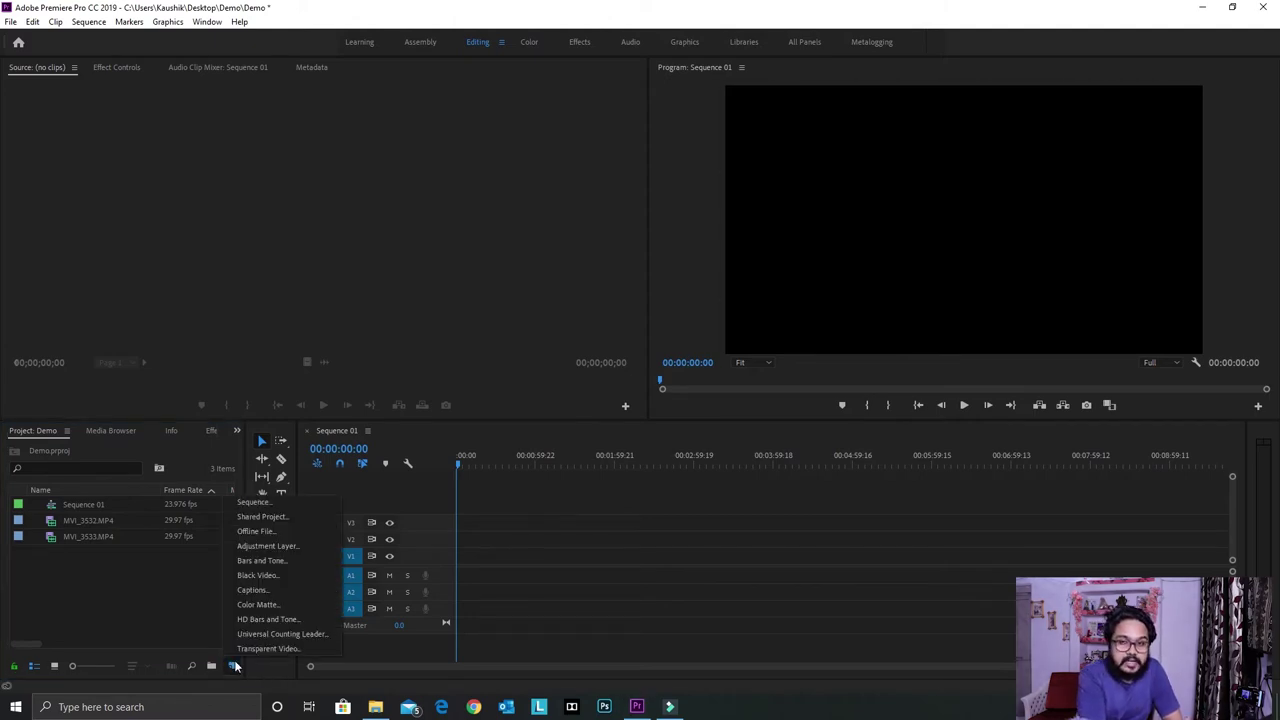
{"action": "left_click", "coordinate": [289, 545]}
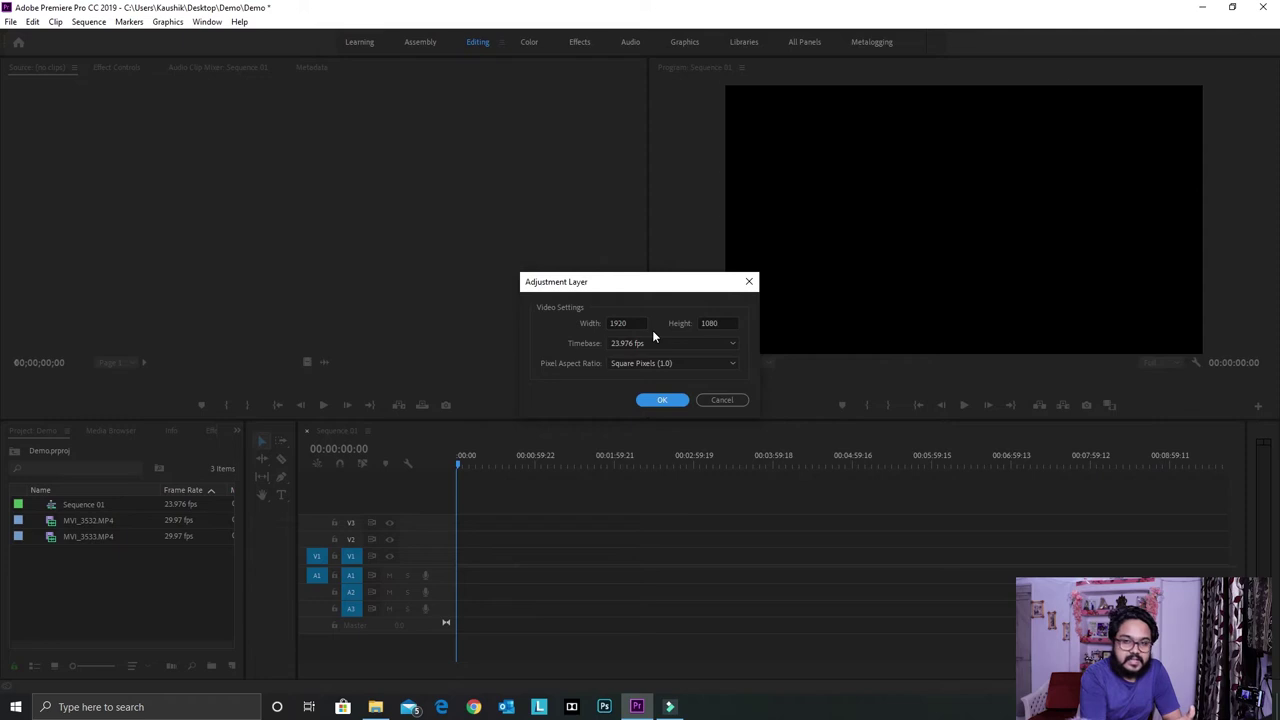
{"action": "left_click", "coordinate": [645, 401]}
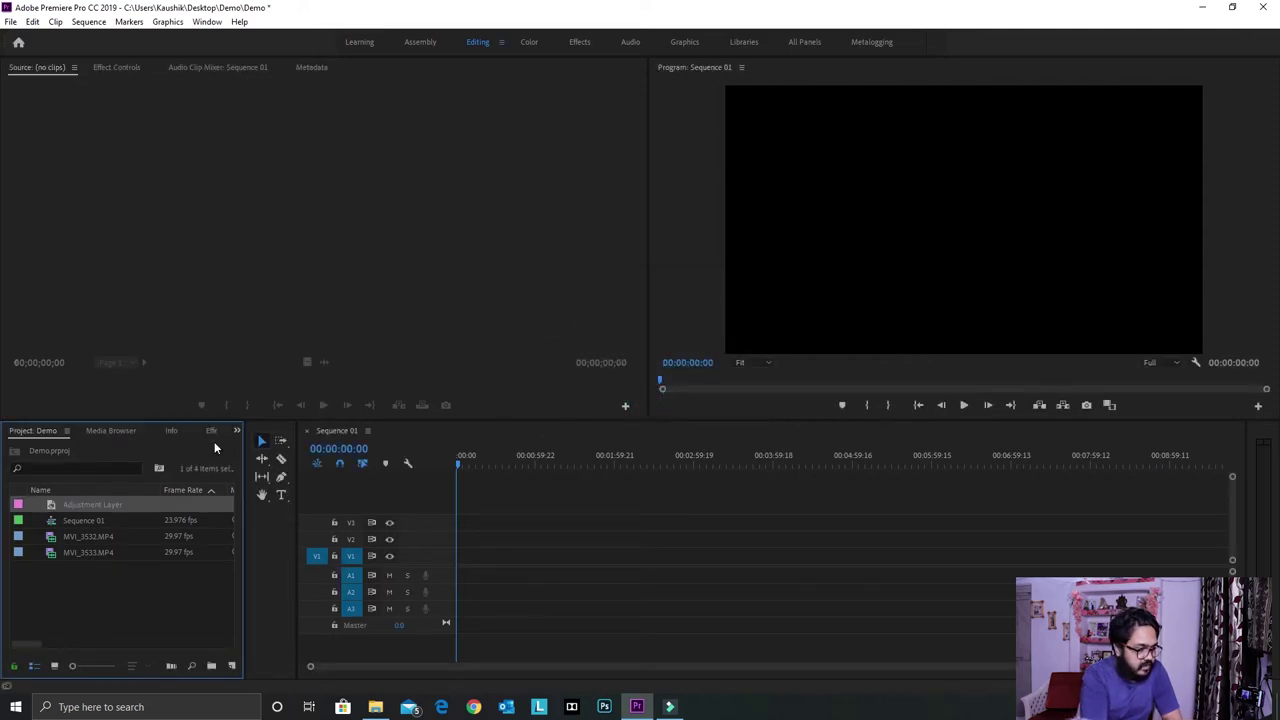
{"action": "left_click", "coordinate": [112, 537]}
Step: Preview MVI_3532 in the Source monitor and place it at the start of the timeline
{"action": "double_click", "coordinate": [64, 536]}
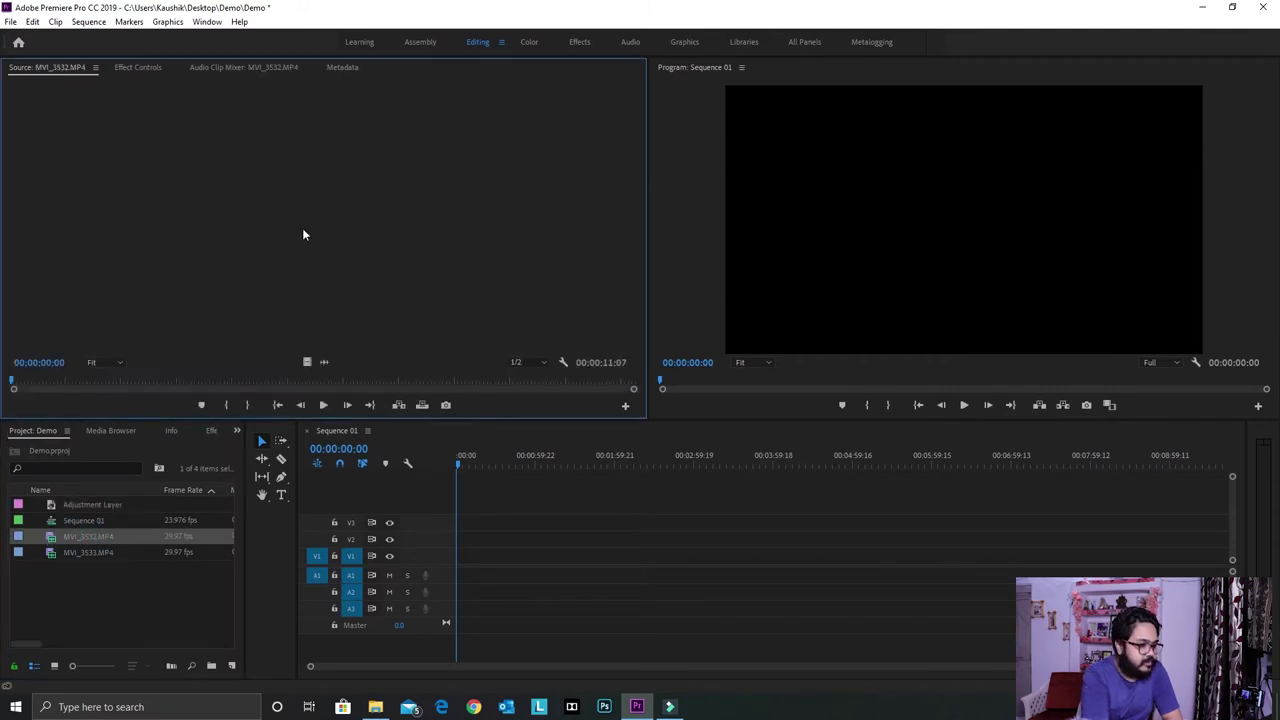
{"action": "left_click", "coordinate": [323, 405]}
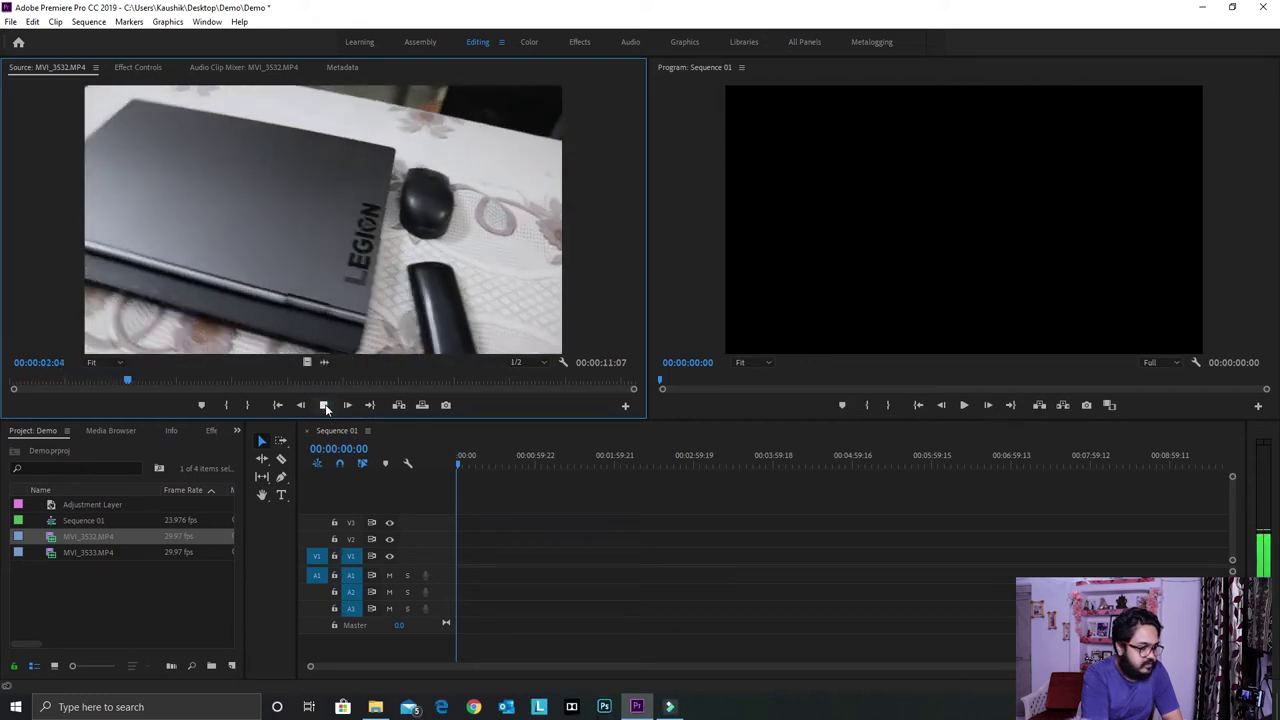
{"action": "left_click", "coordinate": [325, 404]}
{"action": "mouse_move", "coordinate": [343, 206]}
{"action": "left_mouse_down"}
{"action": "mouse_move", "coordinate": [465, 573]}
{"action": "mouse_move", "coordinate": [458, 565]}
{"action": "left_mouse_up"}
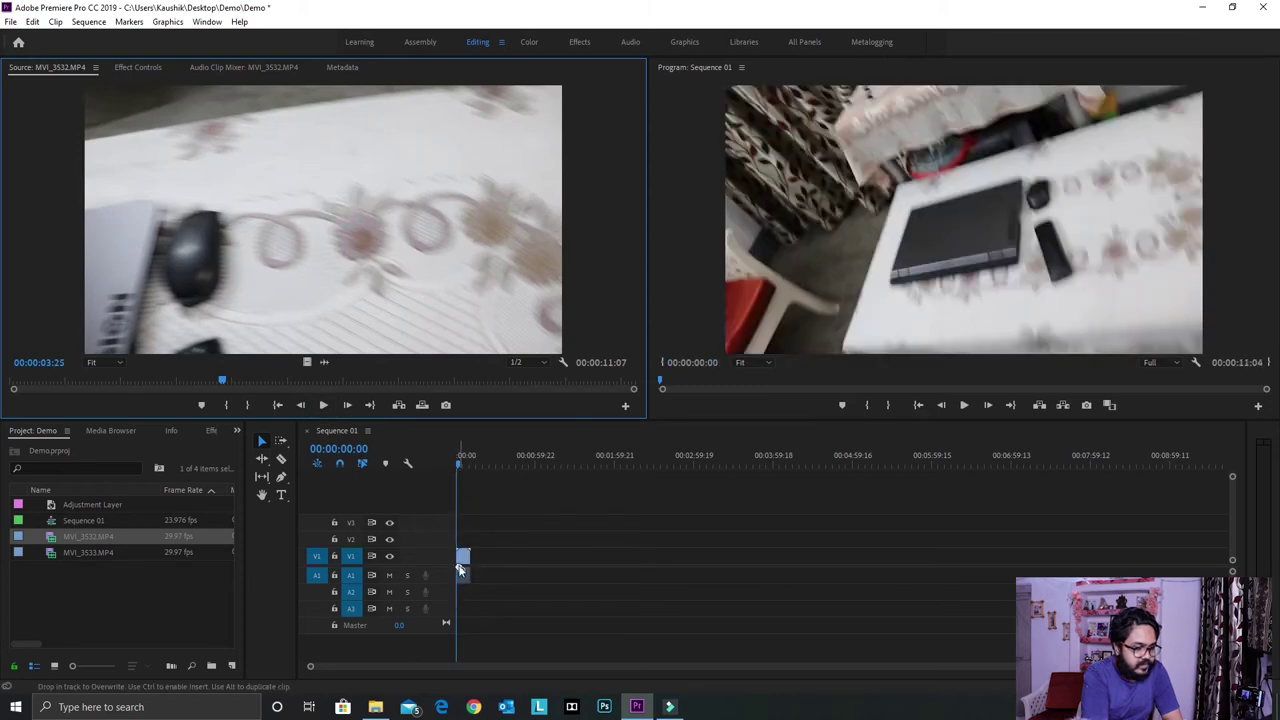
Step: Preview MVI_3533 up to 00:00:13:12 and add it after MVI_3532 on the timeline
{"action": "double_click", "coordinate": [86, 552]}
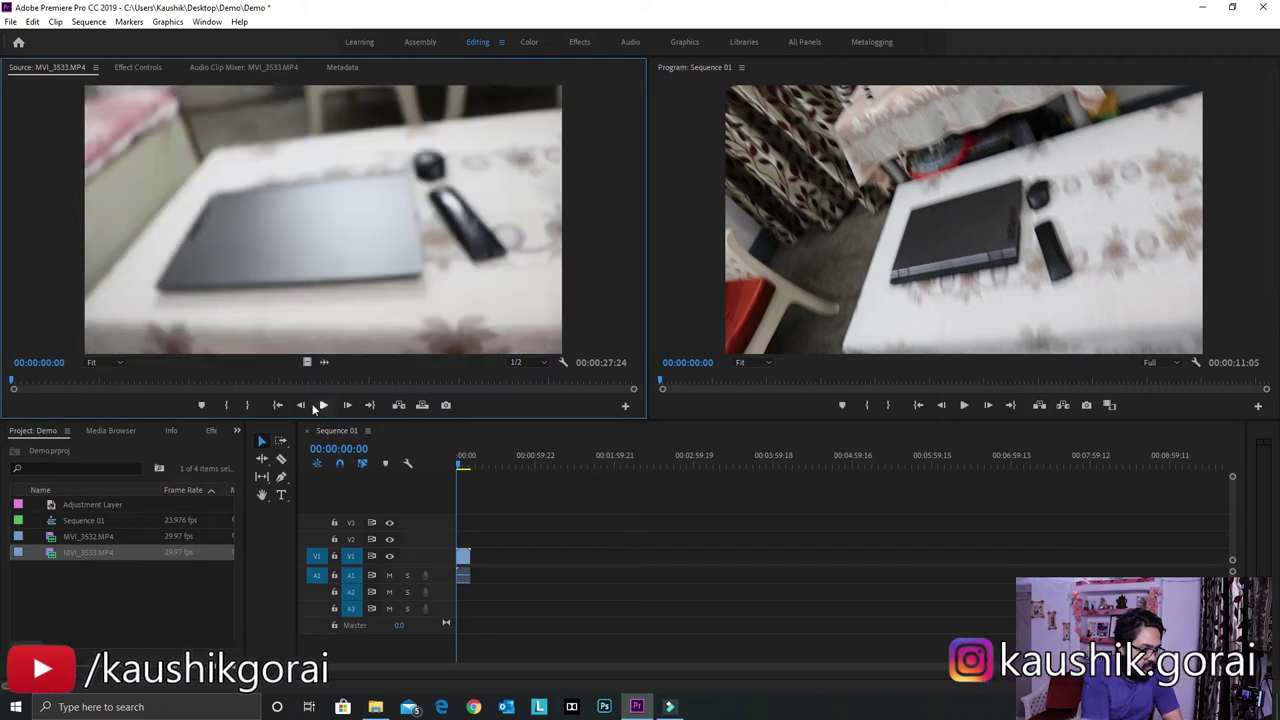
{"action": "left_click", "coordinate": [323, 405]}
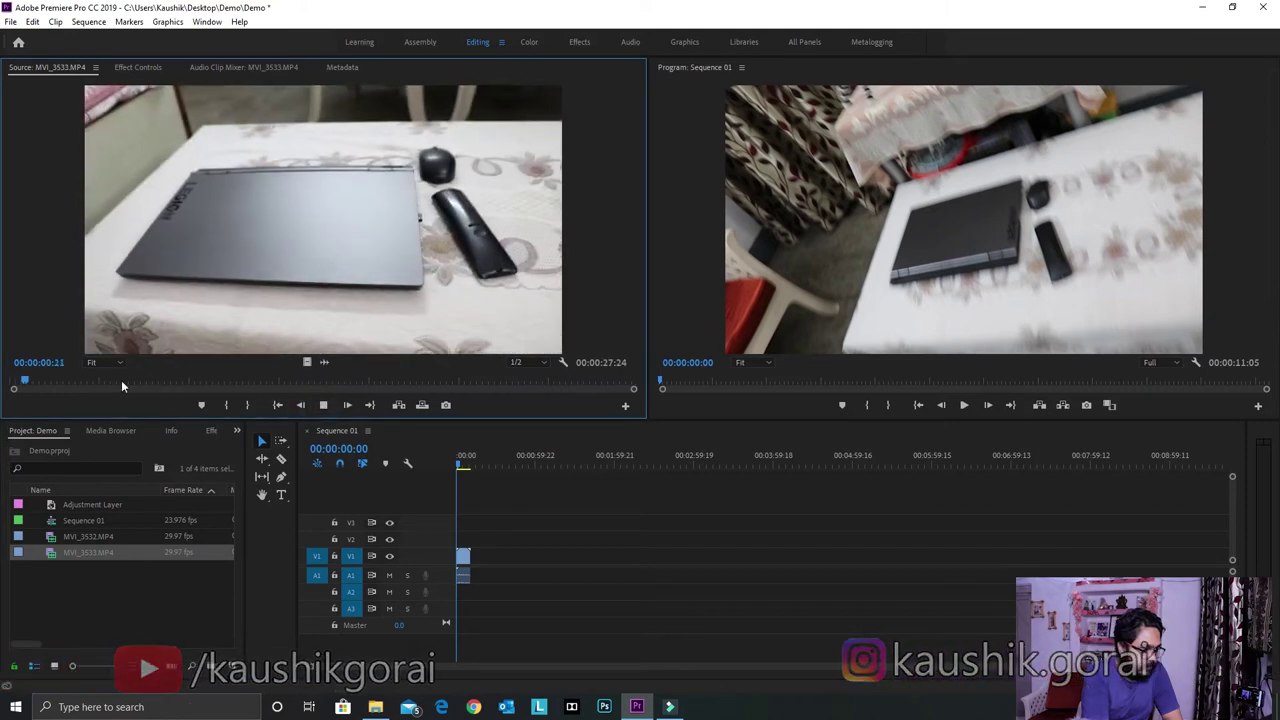
{"action": "left_click", "coordinate": [121, 380]}
{"action": "left_click", "coordinate": [225, 379]}
{"action": "left_click", "coordinate": [311, 380]}
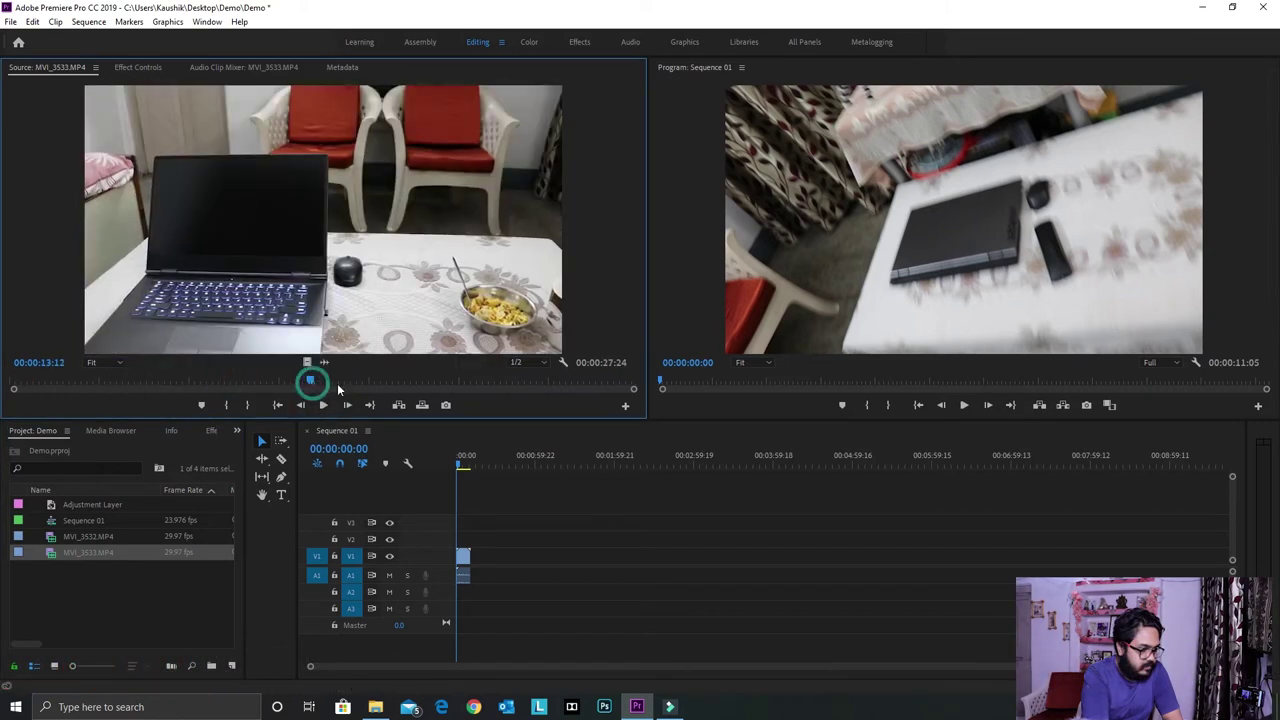
{"action": "left_click_drag", "start_coordinate": [446, 511], "coordinate": [460, 556]}
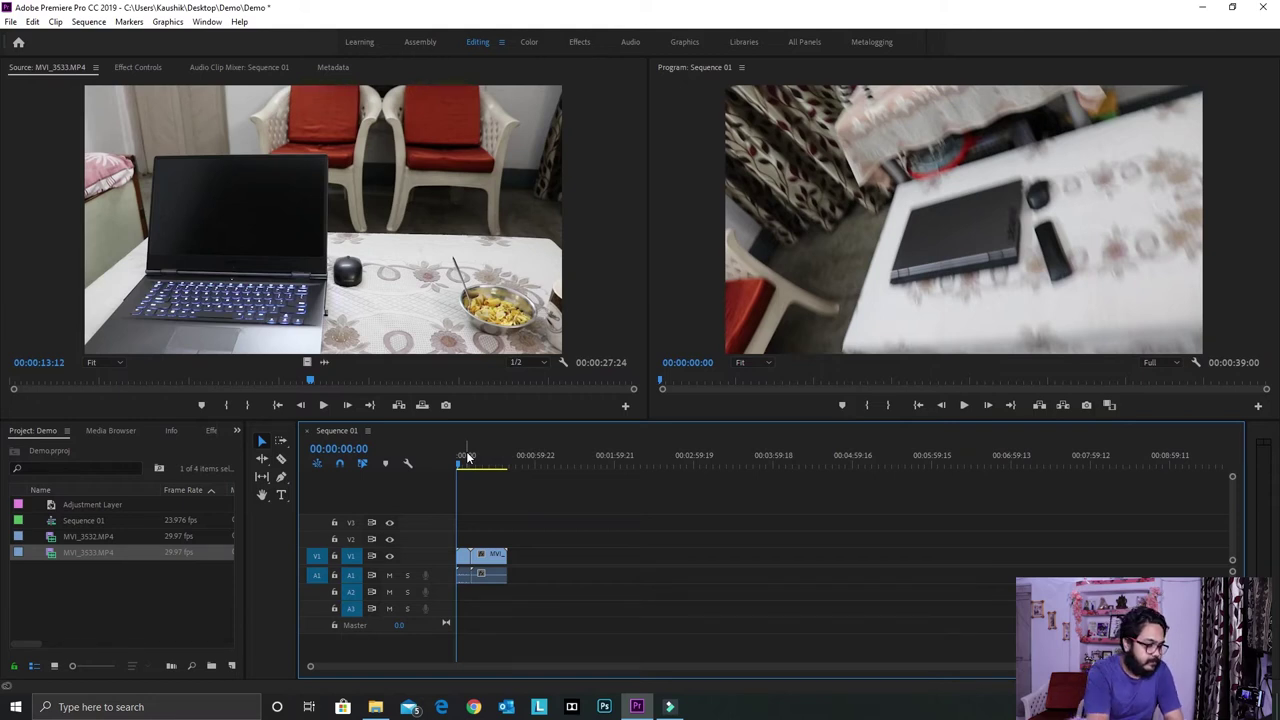
{"action": "key", "text": "backslash"}
{"action": "key", "text": "space"}
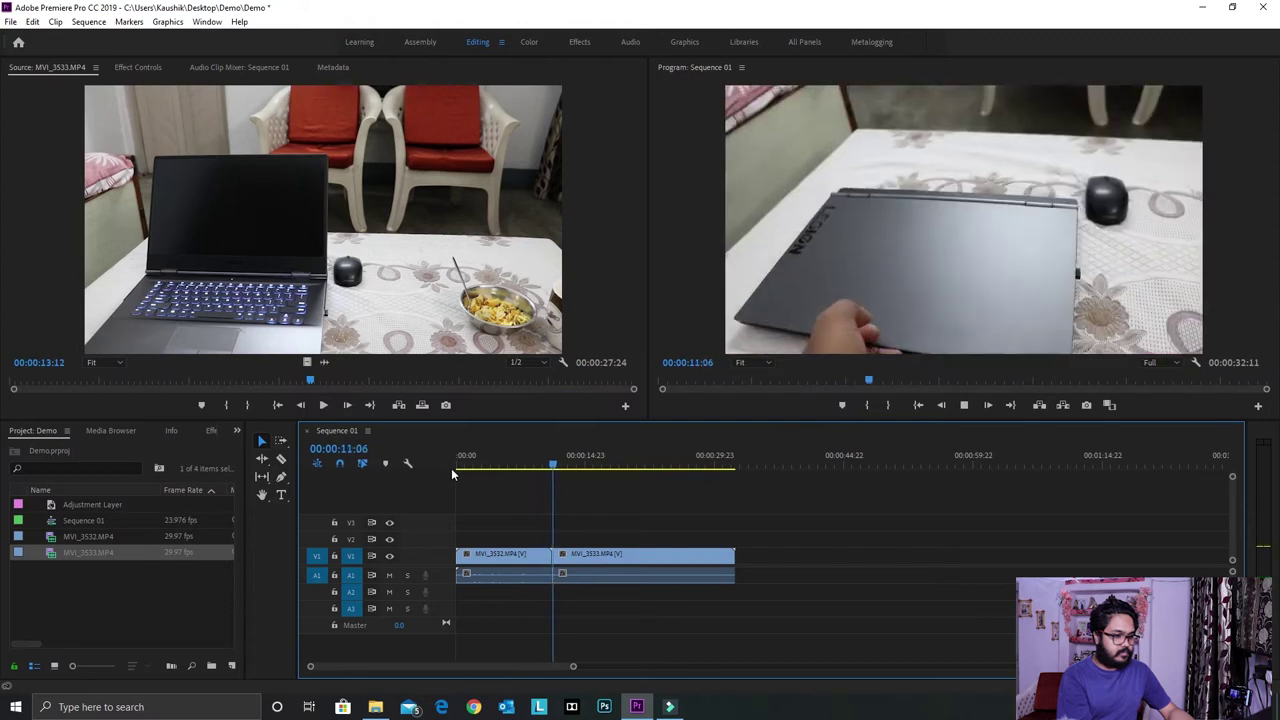
{"action": "key", "text": "space"}
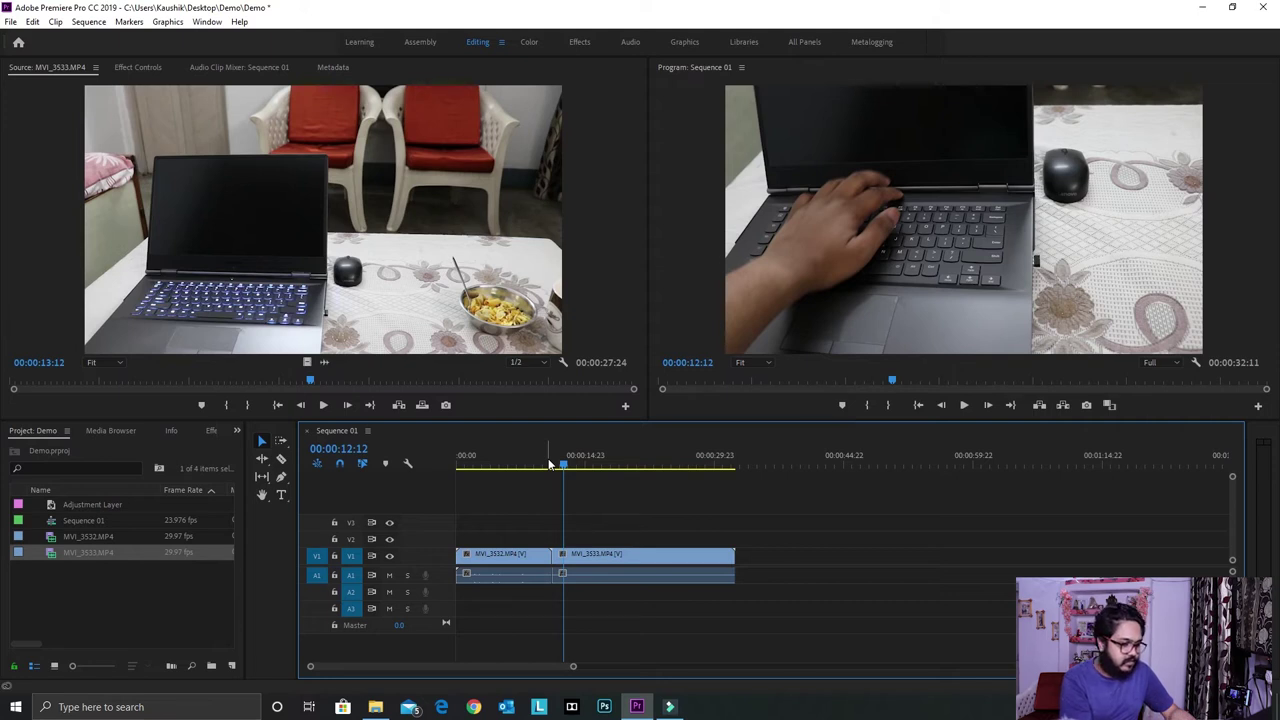
{"action": "left_click", "coordinate": [549, 464]}
{"action": "key", "text": "space"}
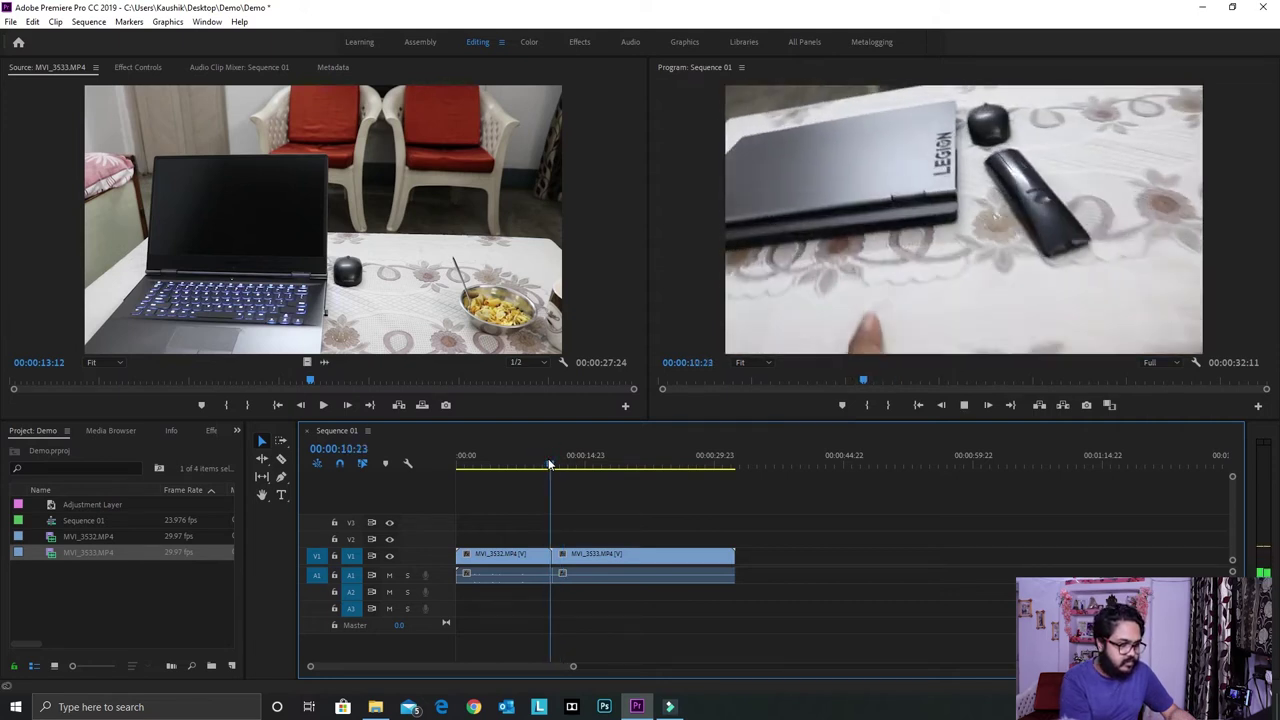
{"action": "key", "text": "space"}
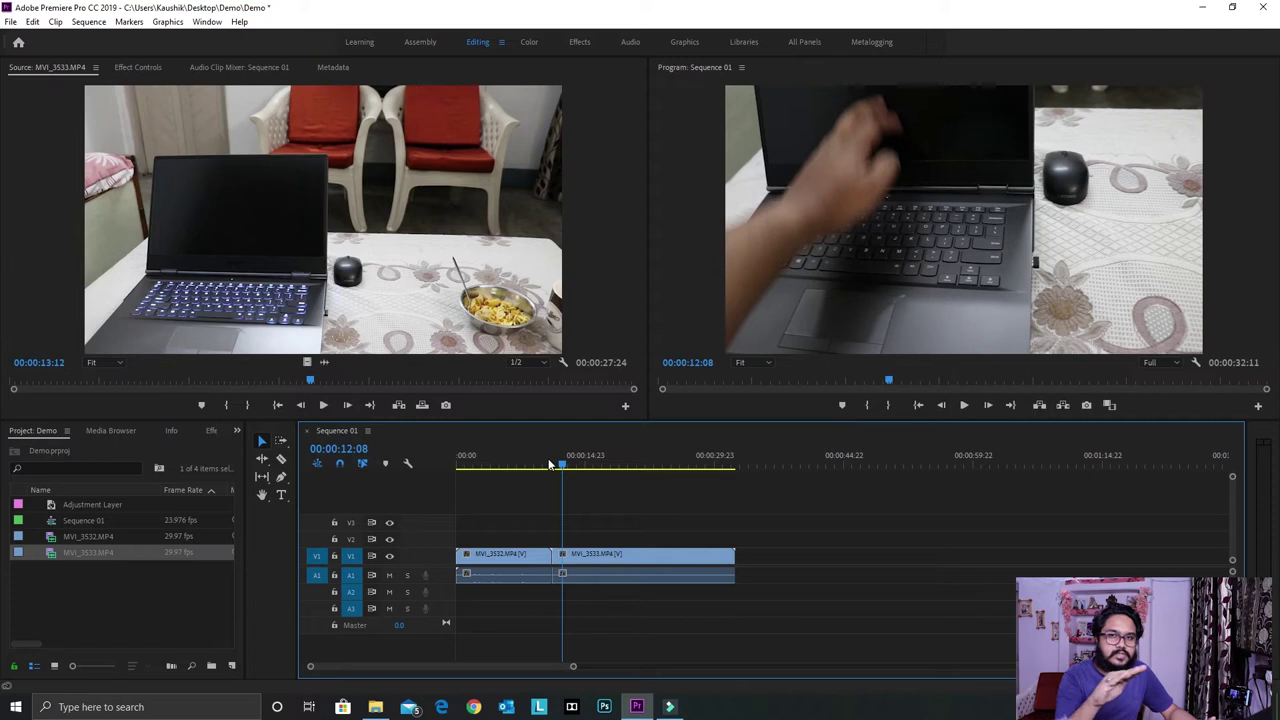
{"action": "left_click", "coordinate": [237, 430]}
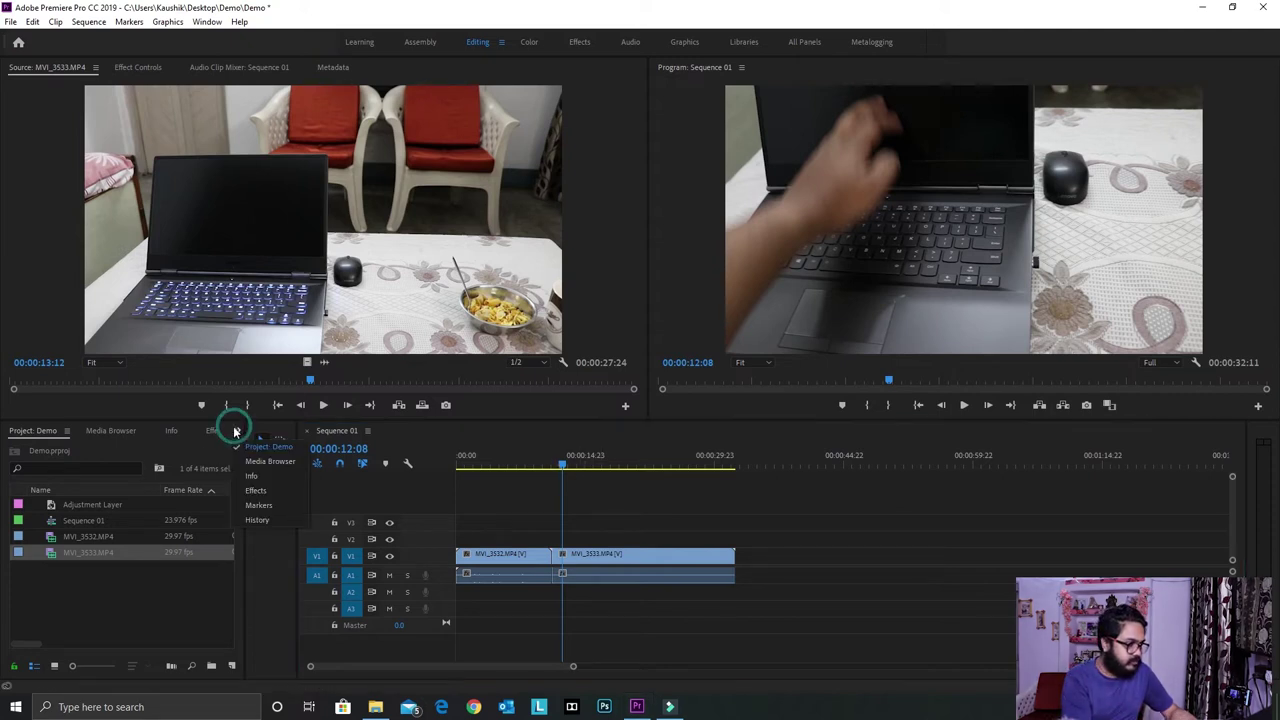
Step: Show the Effects panel and expand Video Transitions > Dissolve to browse Dip to Black, Cross and Additive Dissolve
{"action": "left_click", "coordinate": [273, 491]}
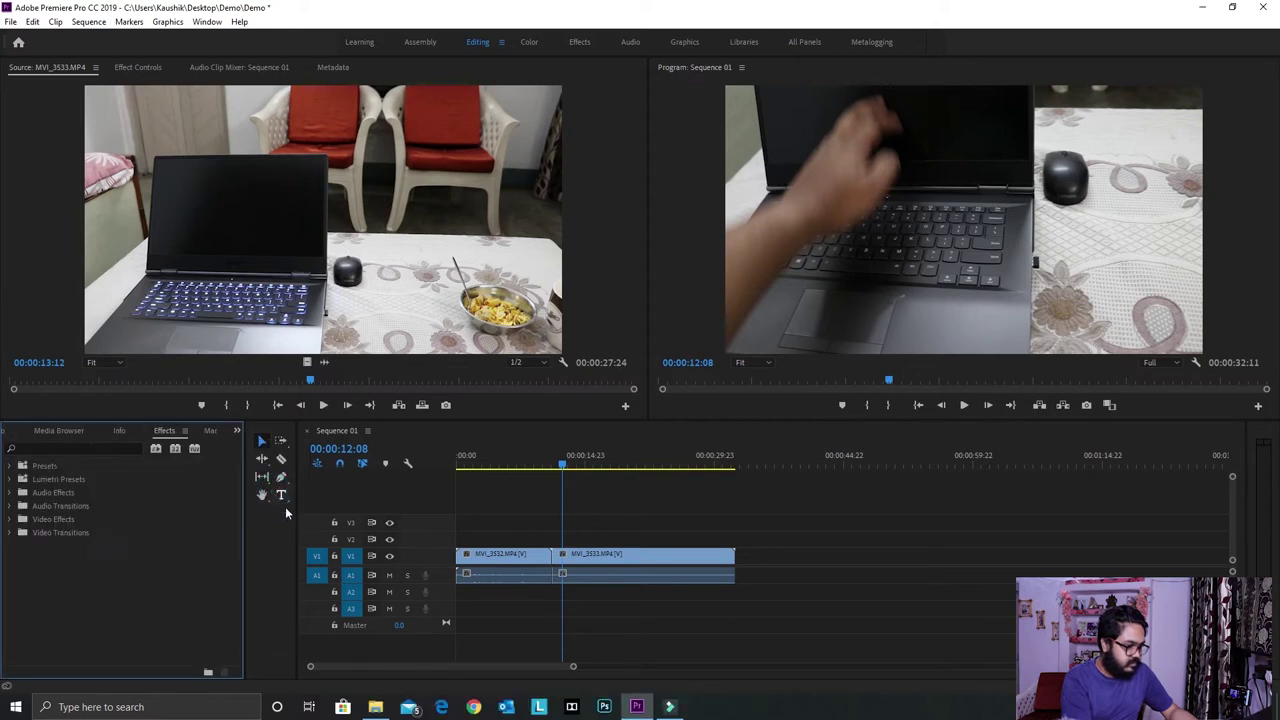
{"action": "left_click_drag", "start_coordinate": [245, 560], "coordinate": [234, 560]}
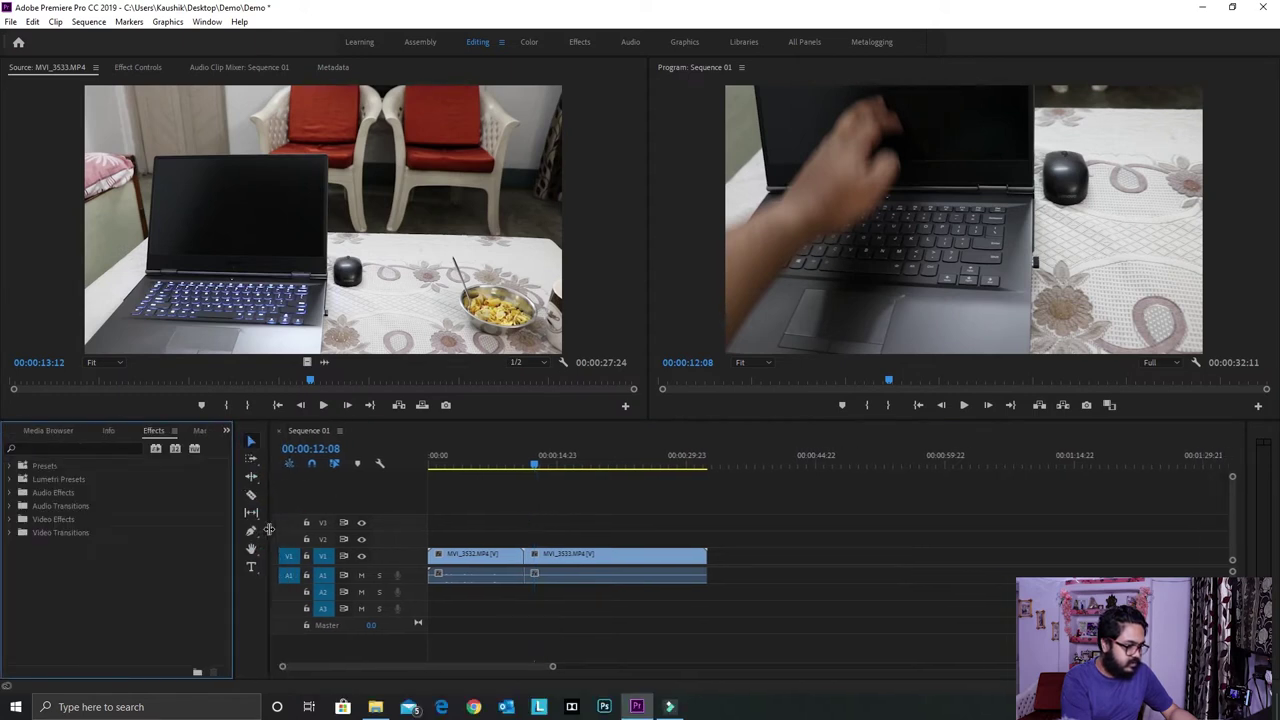
{"action": "left_click", "coordinate": [10, 533]}
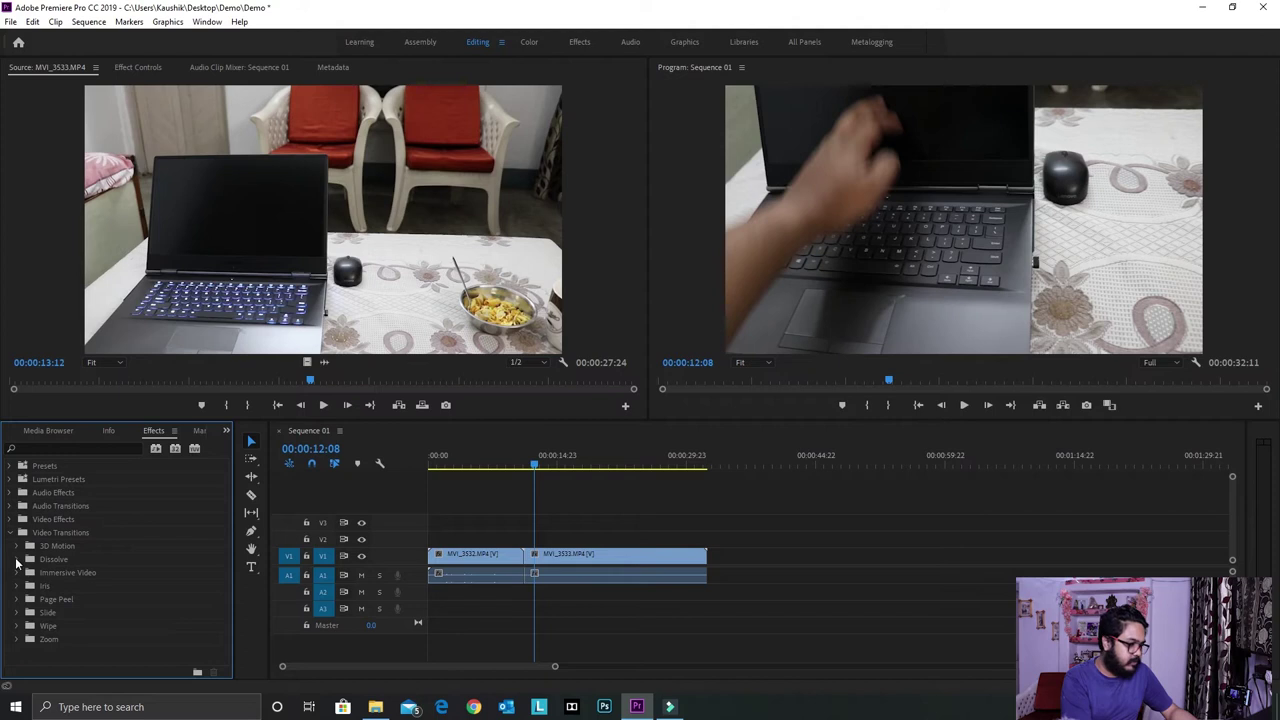
{"action": "left_click", "coordinate": [16, 559]}
{"action": "left_click", "coordinate": [70, 598]}
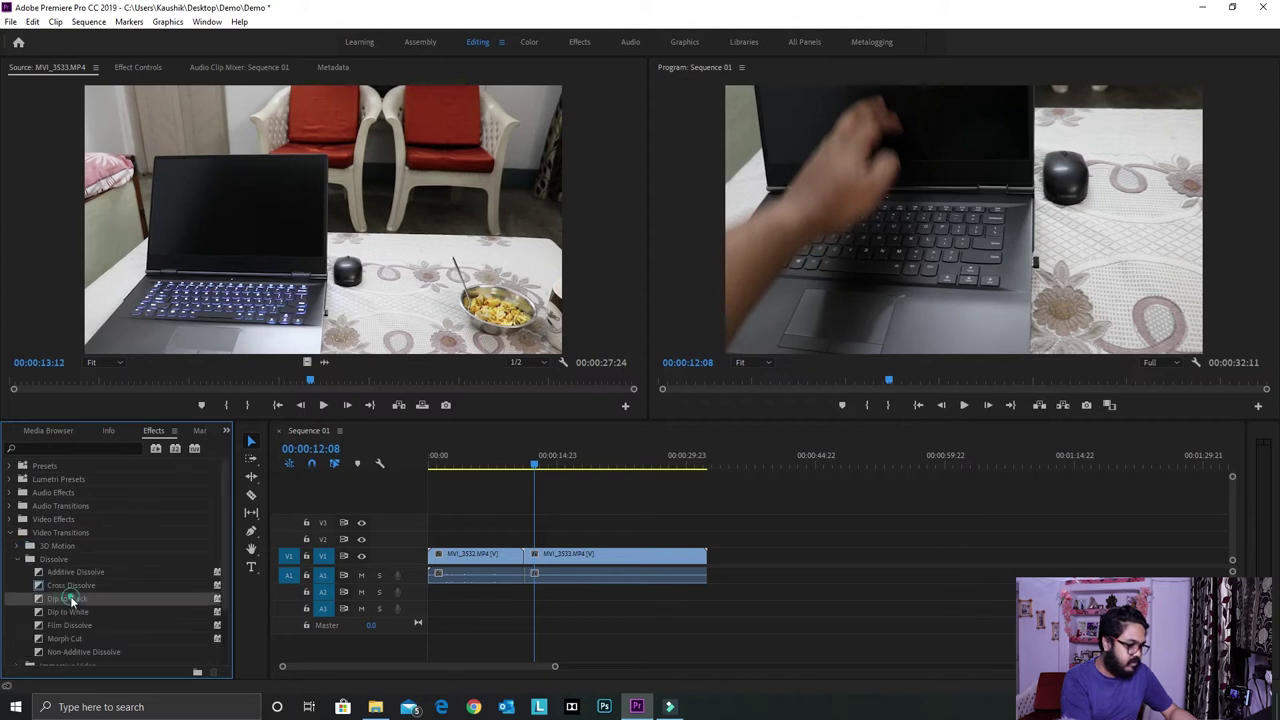
{"action": "left_click", "coordinate": [86, 572]}
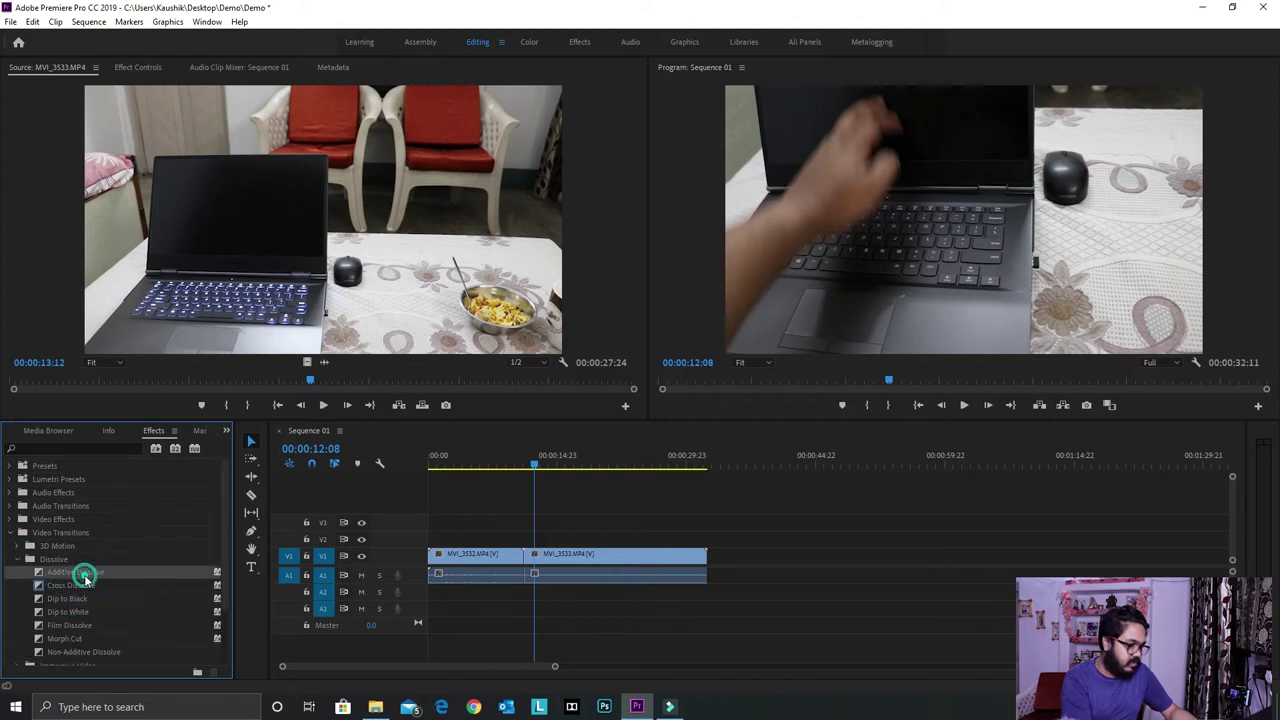
{"action": "left_click", "coordinate": [75, 587]}
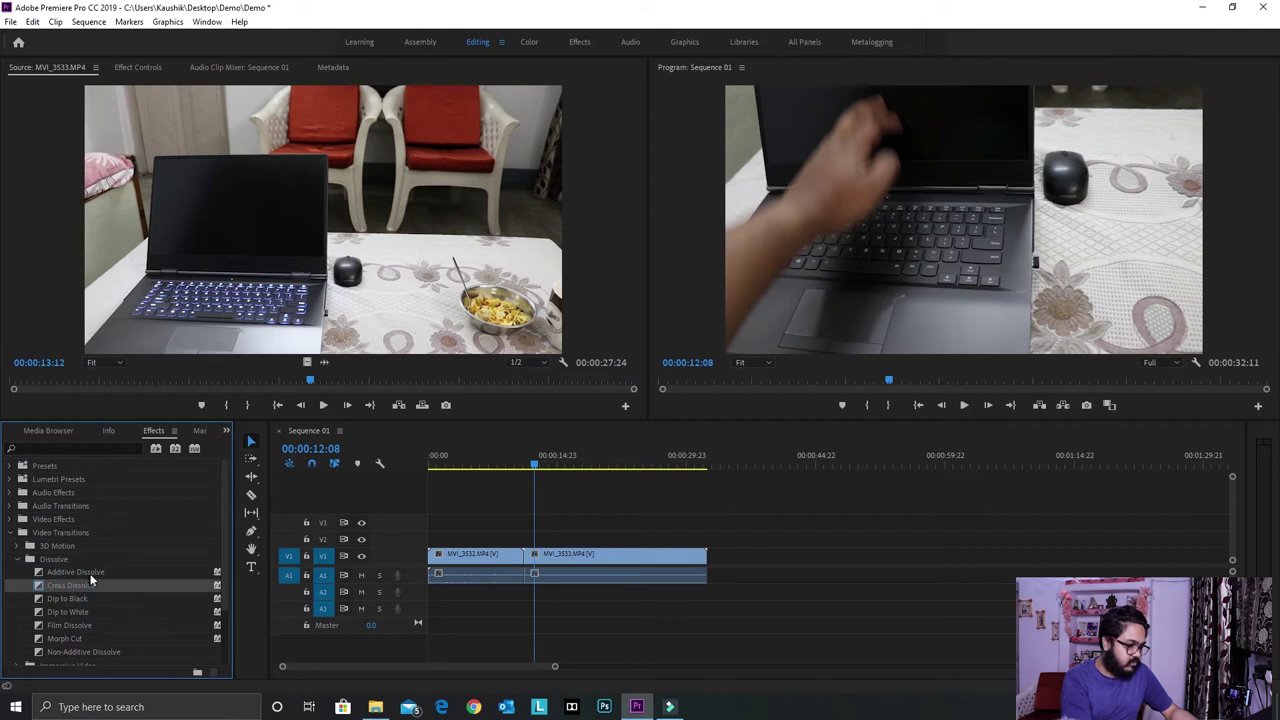
{"action": "left_click", "coordinate": [89, 573]}
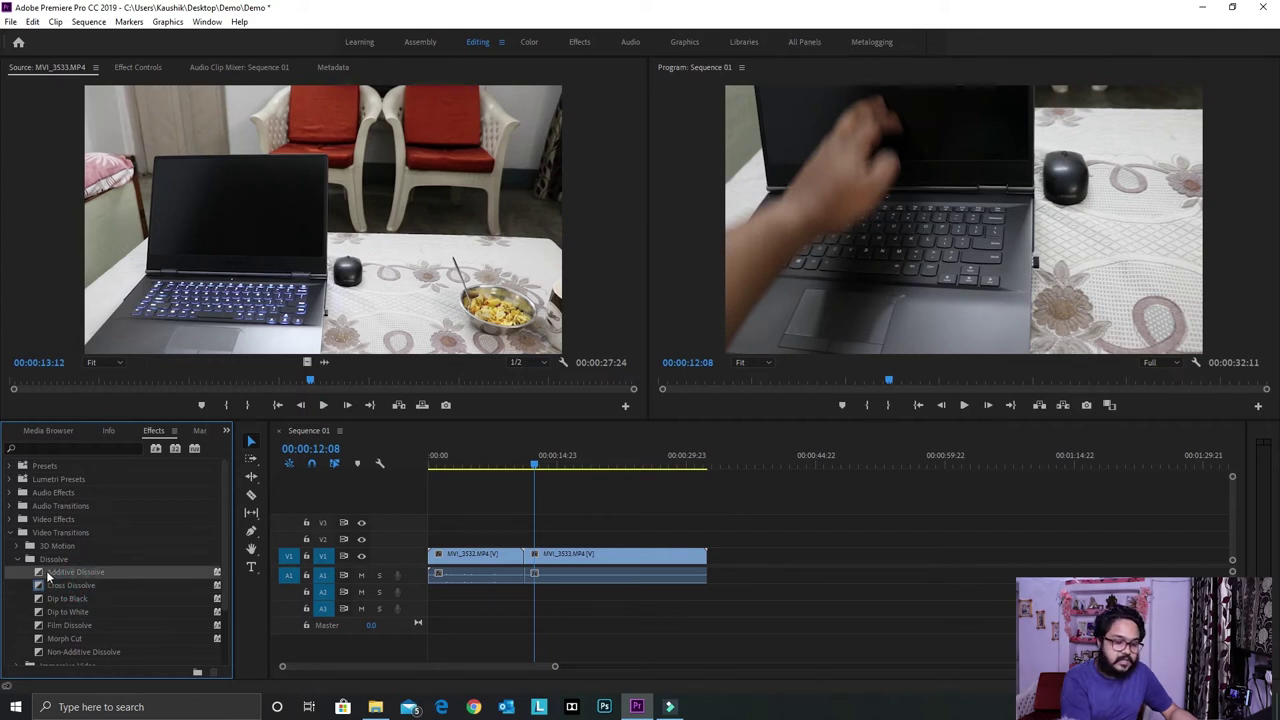
Step: Drop an Additive Dissolve on the cut between the clips, then delete it
{"action": "mouse_move", "coordinate": [47, 578]}
{"action": "left_mouse_down"}
{"action": "mouse_move", "coordinate": [532, 571]}
{"action": "mouse_move", "coordinate": [530, 560]}
{"action": "left_mouse_up"}
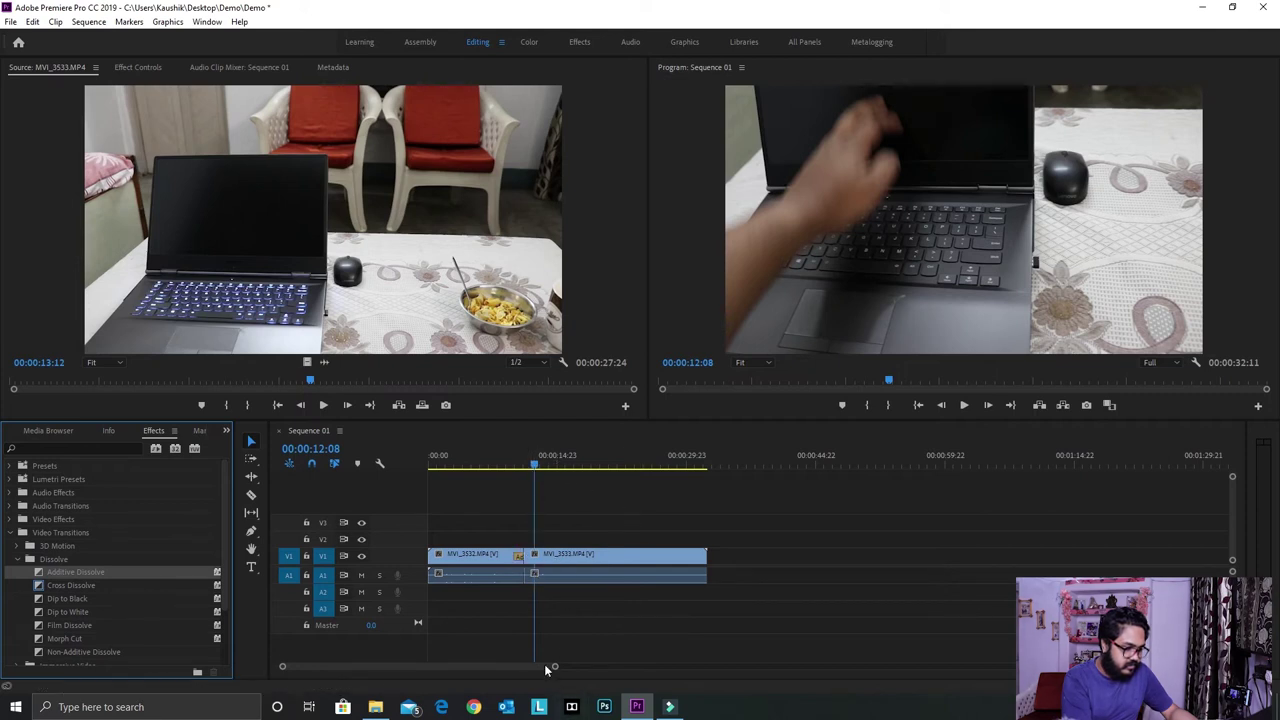
{"action": "left_click_drag", "start_coordinate": [555, 666], "coordinate": [448, 673]}
{"action": "left_click_drag", "start_coordinate": [692, 555], "coordinate": [746, 557]}
{"action": "key", "text": "Delete"}
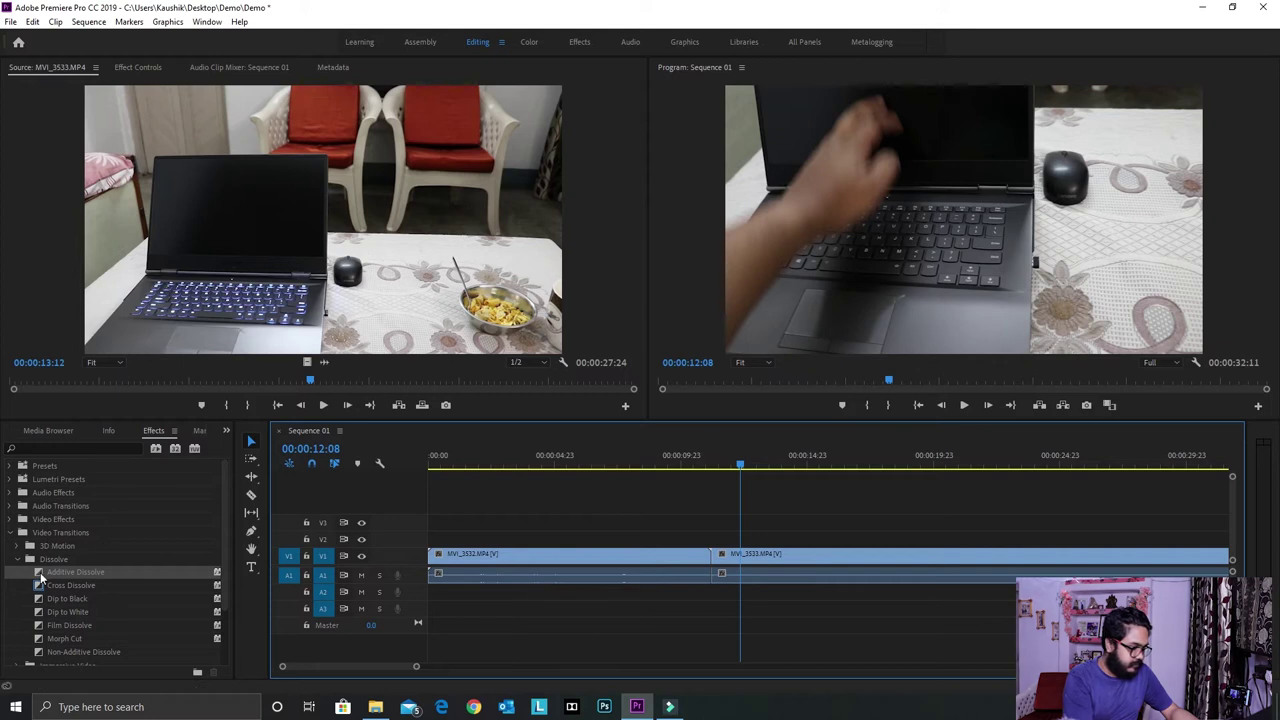
Step: Reapply the Additive Dissolve at the cut and play back from just before it
{"action": "left_click_drag", "start_coordinate": [40, 576], "coordinate": [724, 562]}
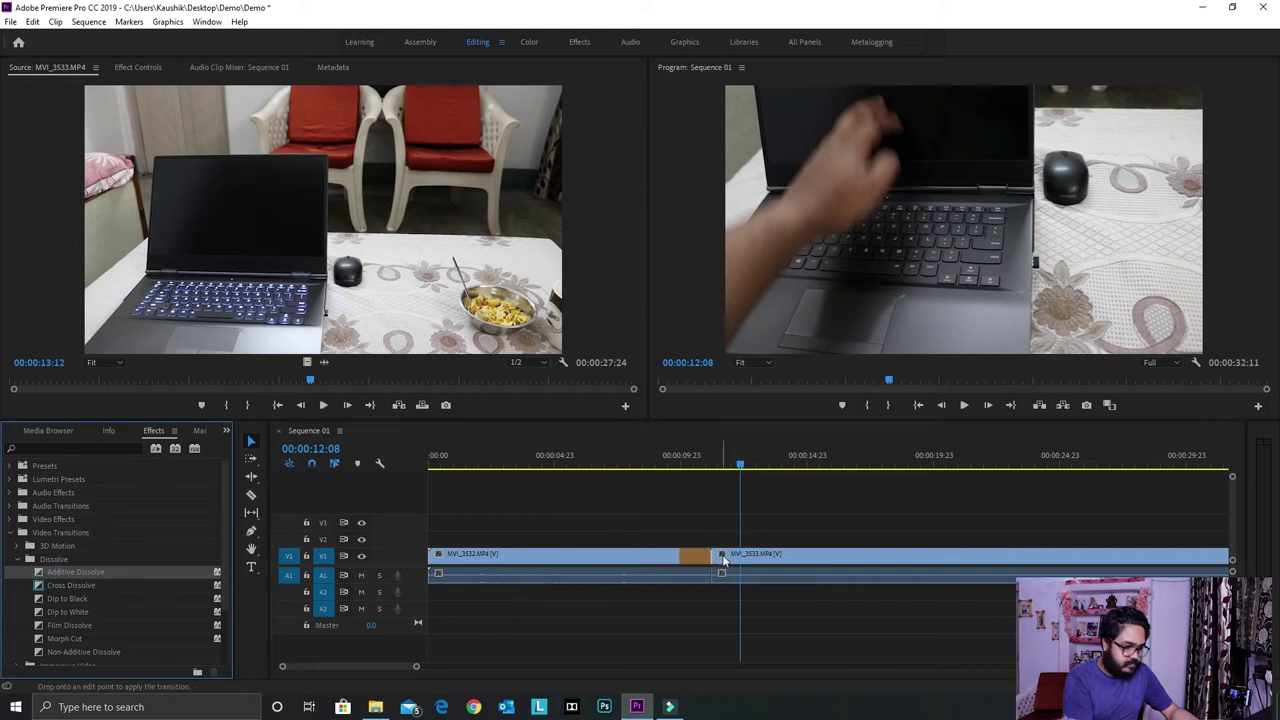
{"action": "left_click_drag", "start_coordinate": [724, 562], "coordinate": [720, 560]}
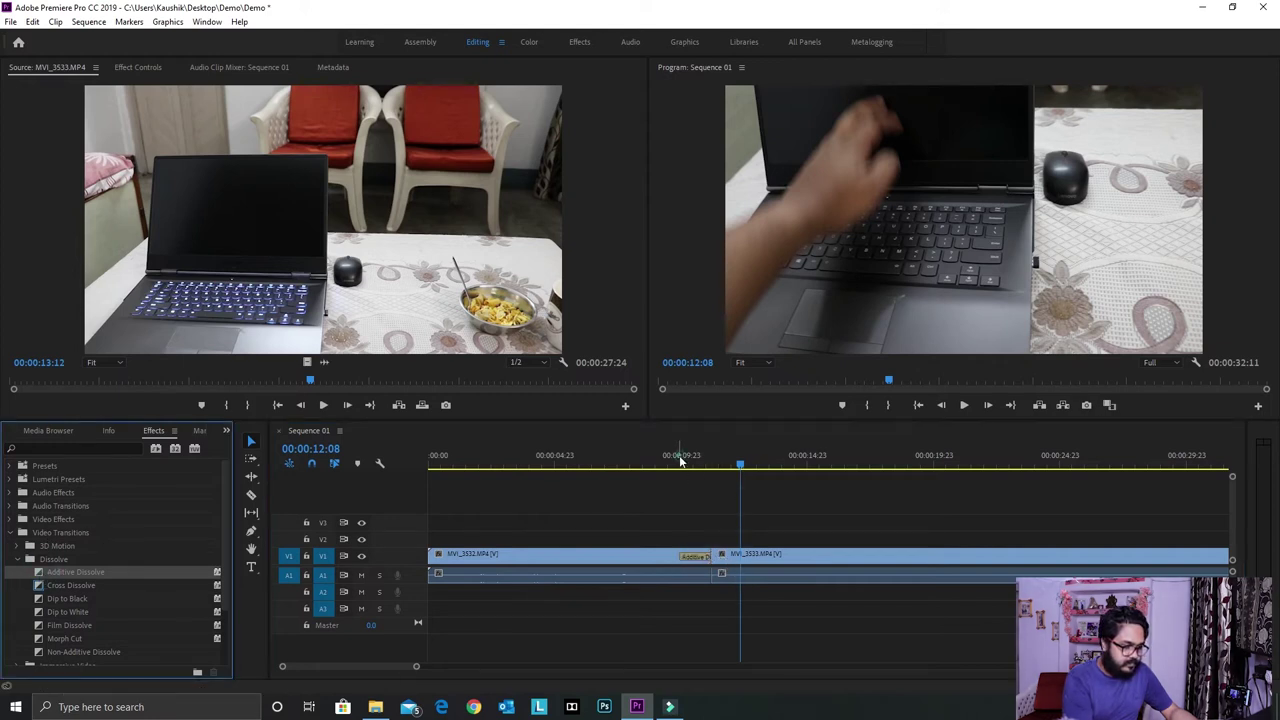
{"action": "left_click_drag", "start_coordinate": [680, 460], "coordinate": [669, 465]}
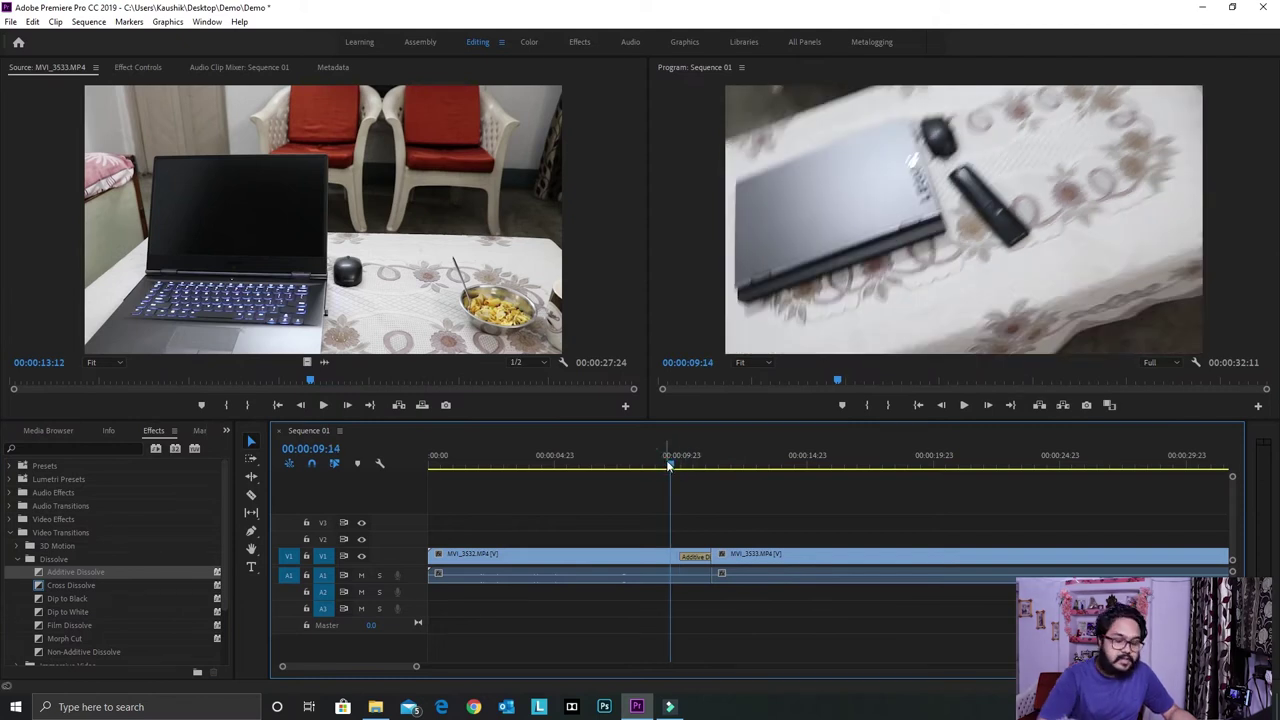
{"action": "key", "text": "space"}
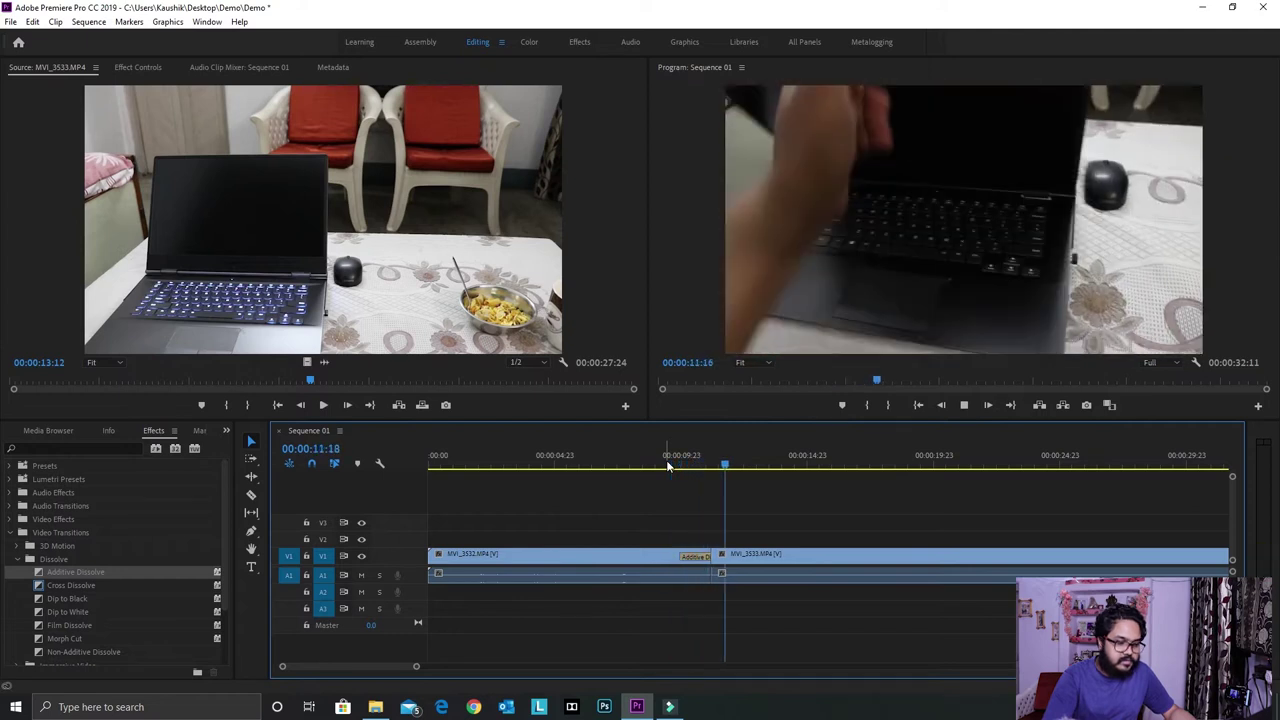
{"action": "key", "text": "space"}
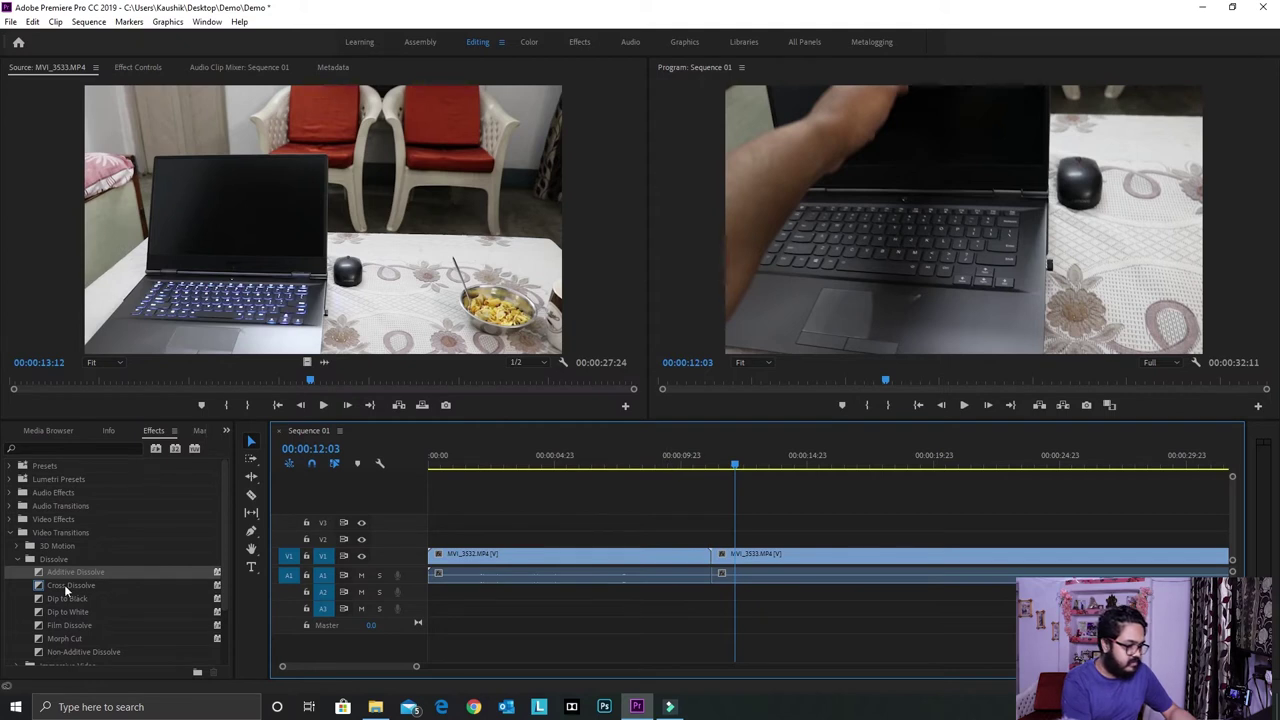
Step: Try a Cross Dissolve at the cut, preview it, then undo it
{"action": "left_click_drag", "start_coordinate": [65, 588], "coordinate": [736, 560]}
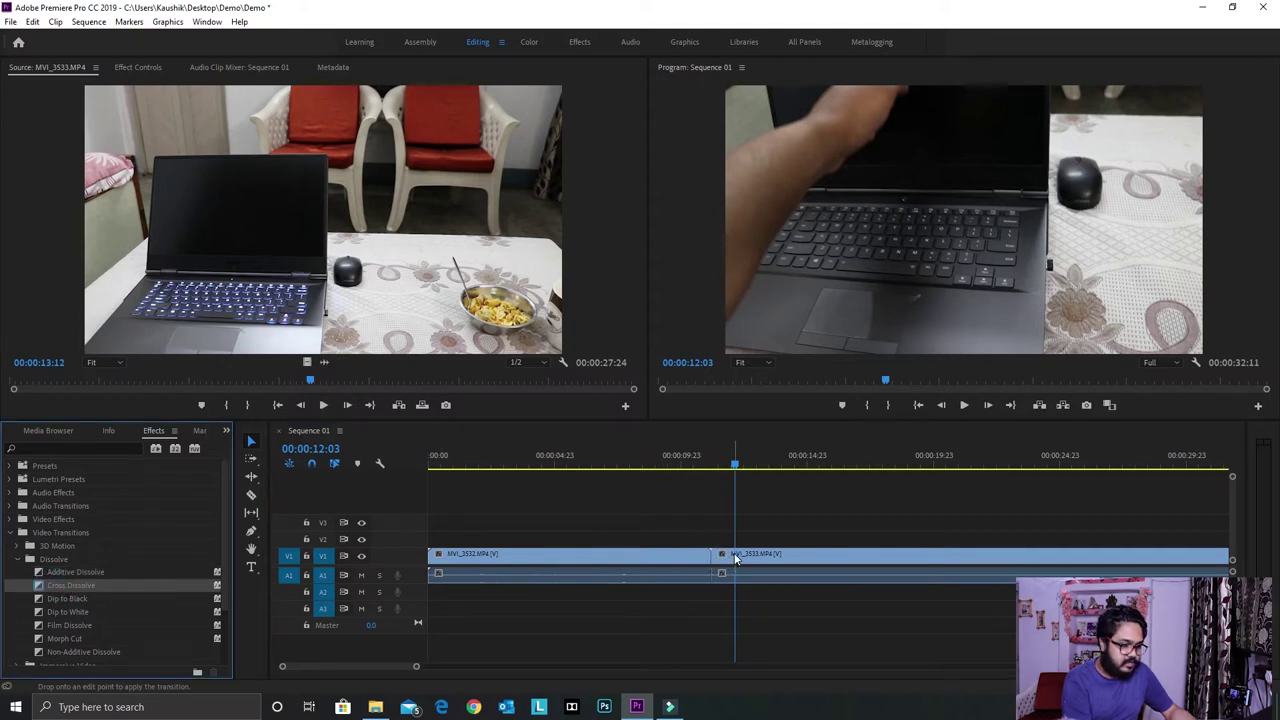
{"action": "left_click_drag", "start_coordinate": [736, 560], "coordinate": [704, 556]}
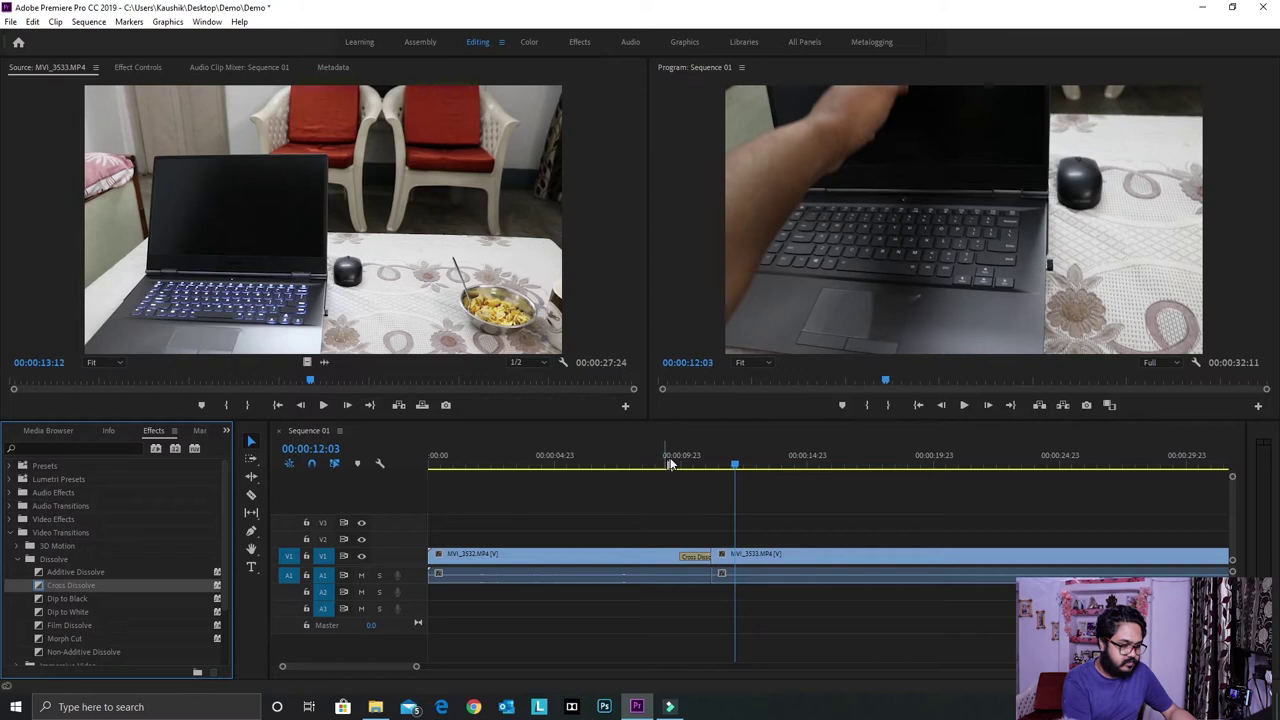
{"action": "left_click", "coordinate": [670, 463]}
{"action": "key", "text": "space"}
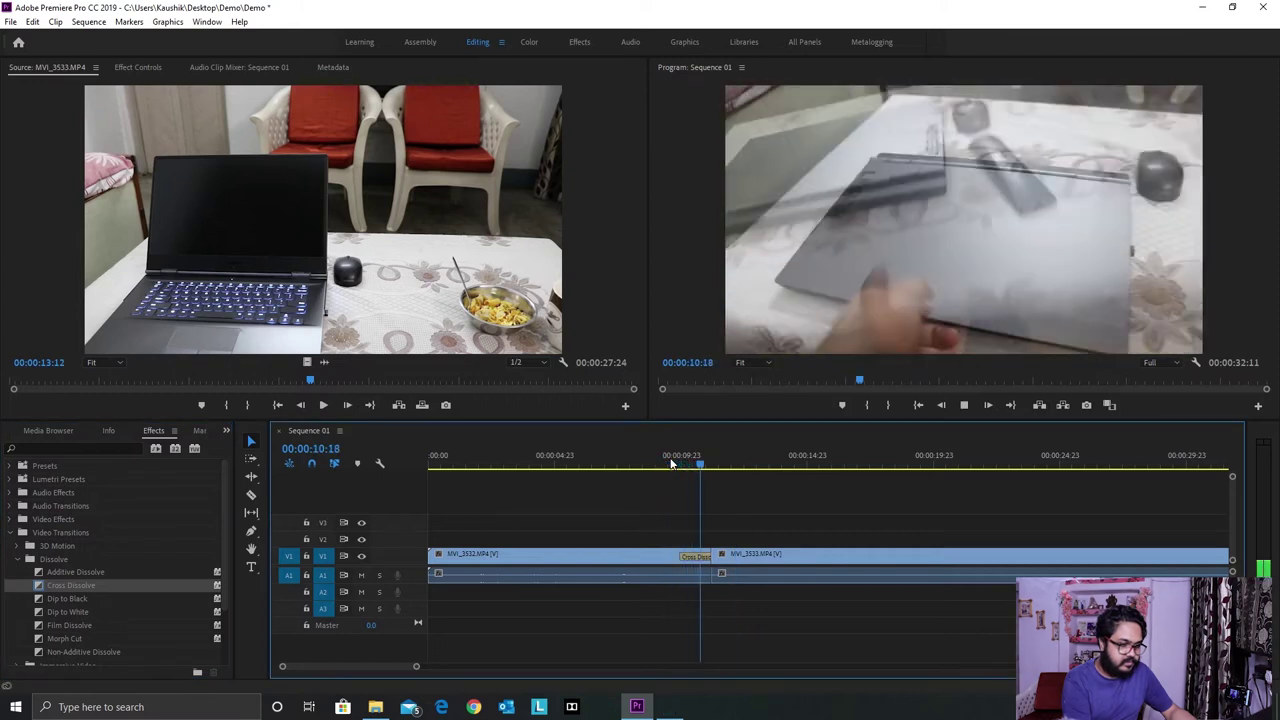
{"action": "key", "text": "space"}
{"action": "key", "text": "ctrl+z"}
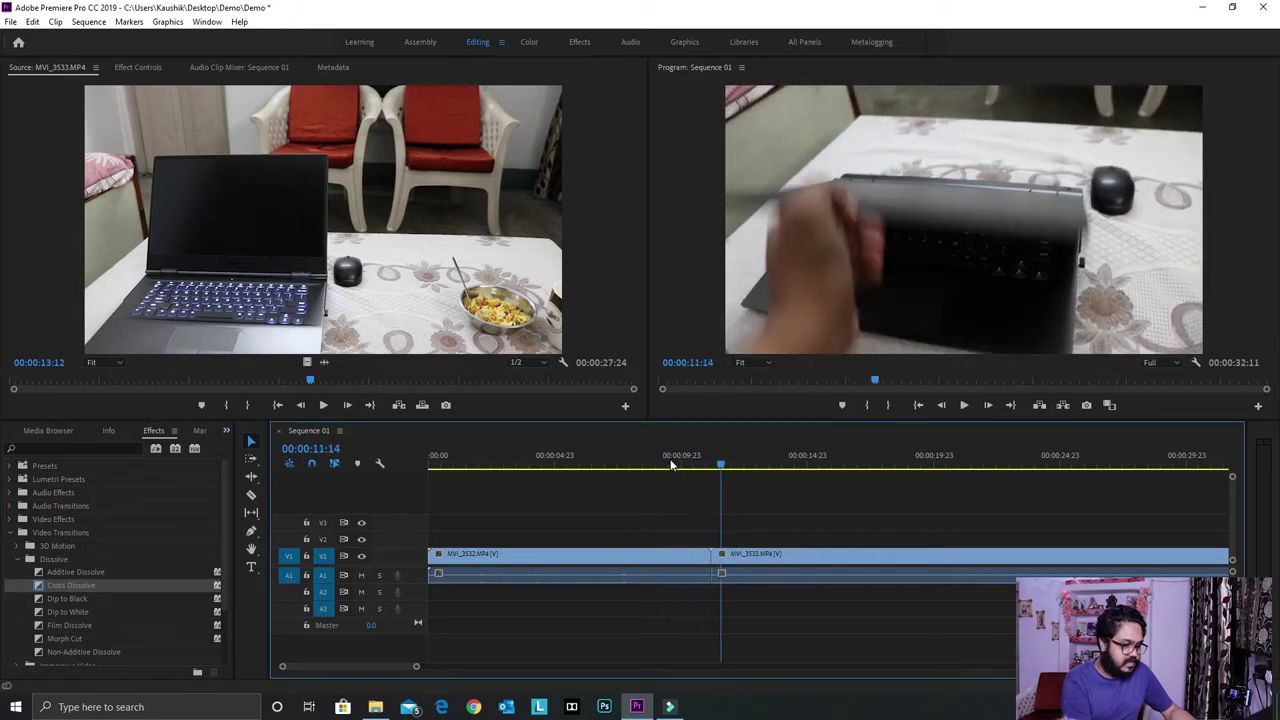
Step: Apply Dip to Black at the cut and play it back twice from about 9:14
{"action": "left_click", "coordinate": [64, 600]}
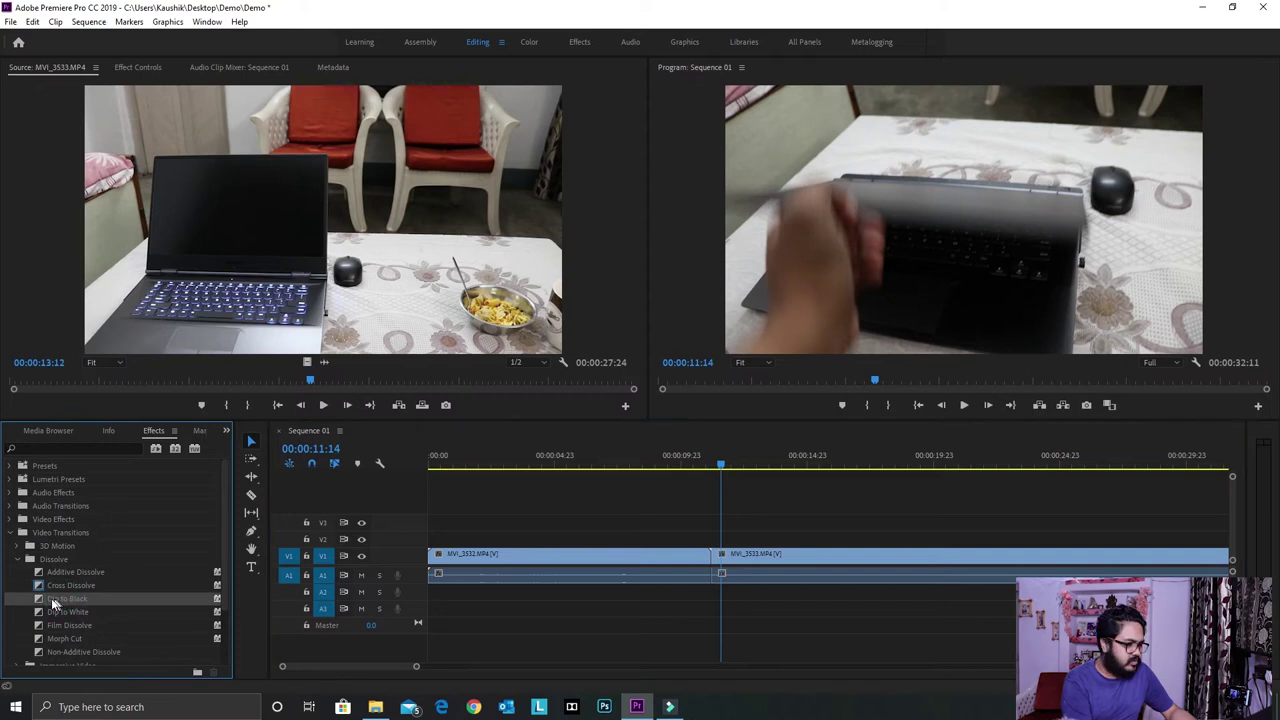
{"action": "left_click_drag", "start_coordinate": [49, 598], "coordinate": [704, 556]}
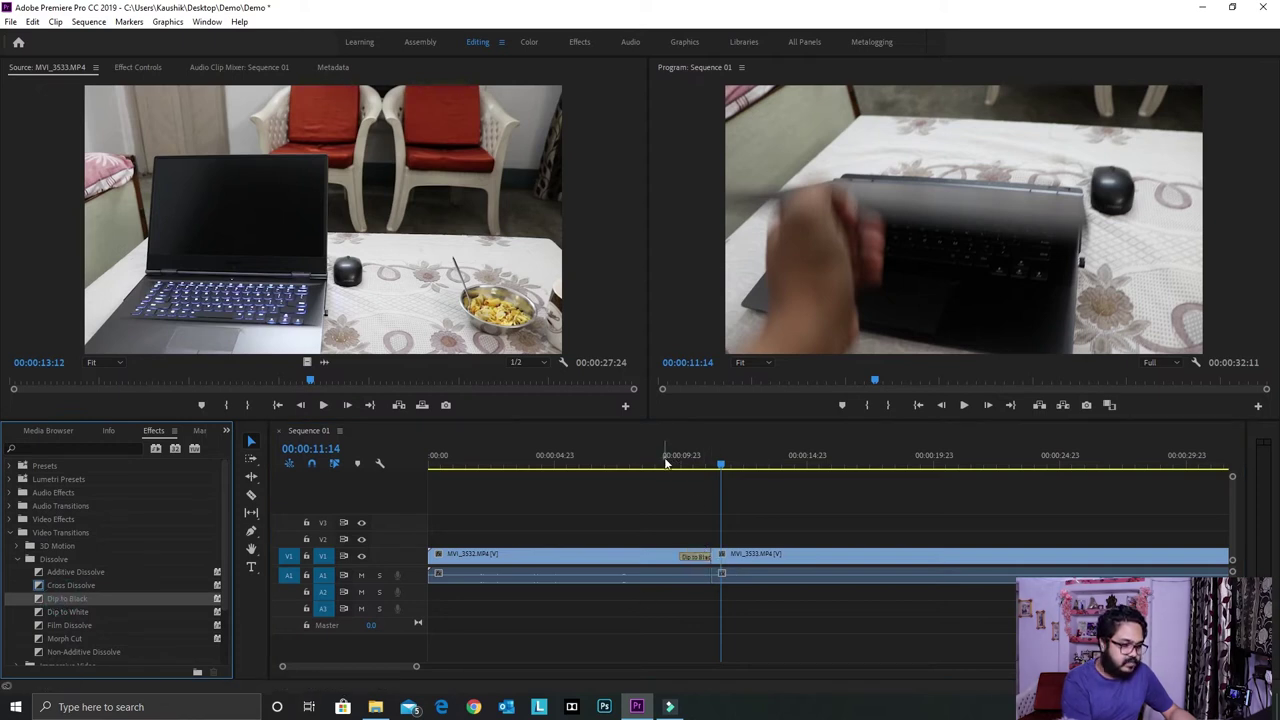
{"action": "left_click", "coordinate": [667, 463]}
{"action": "key", "text": "space"}
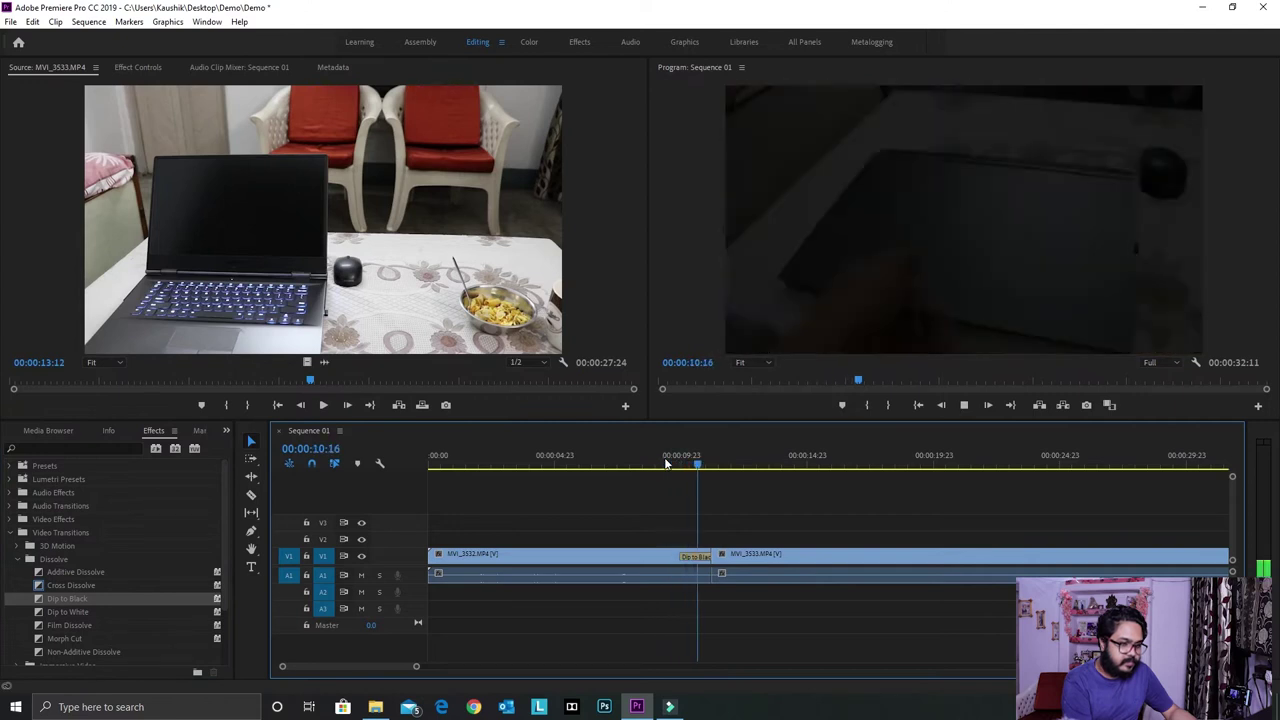
{"action": "key", "text": "space"}
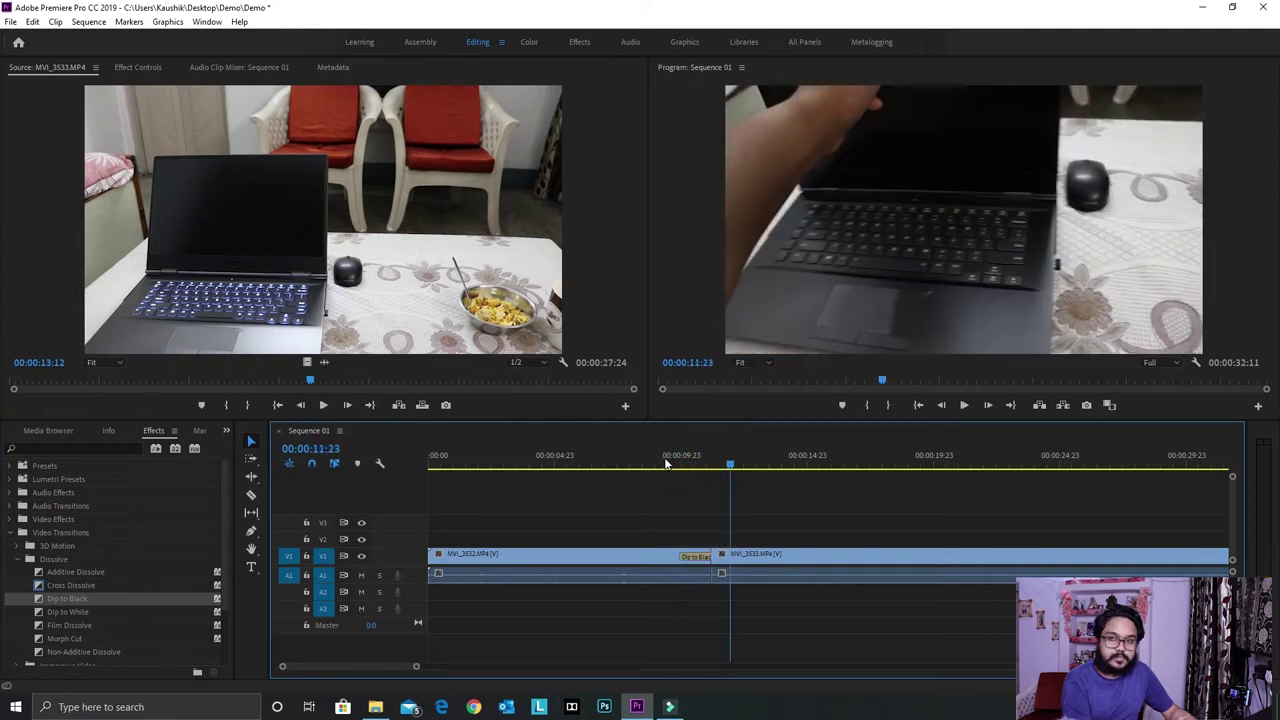
{"action": "left_click", "coordinate": [664, 458]}
{"action": "key", "text": "space"}
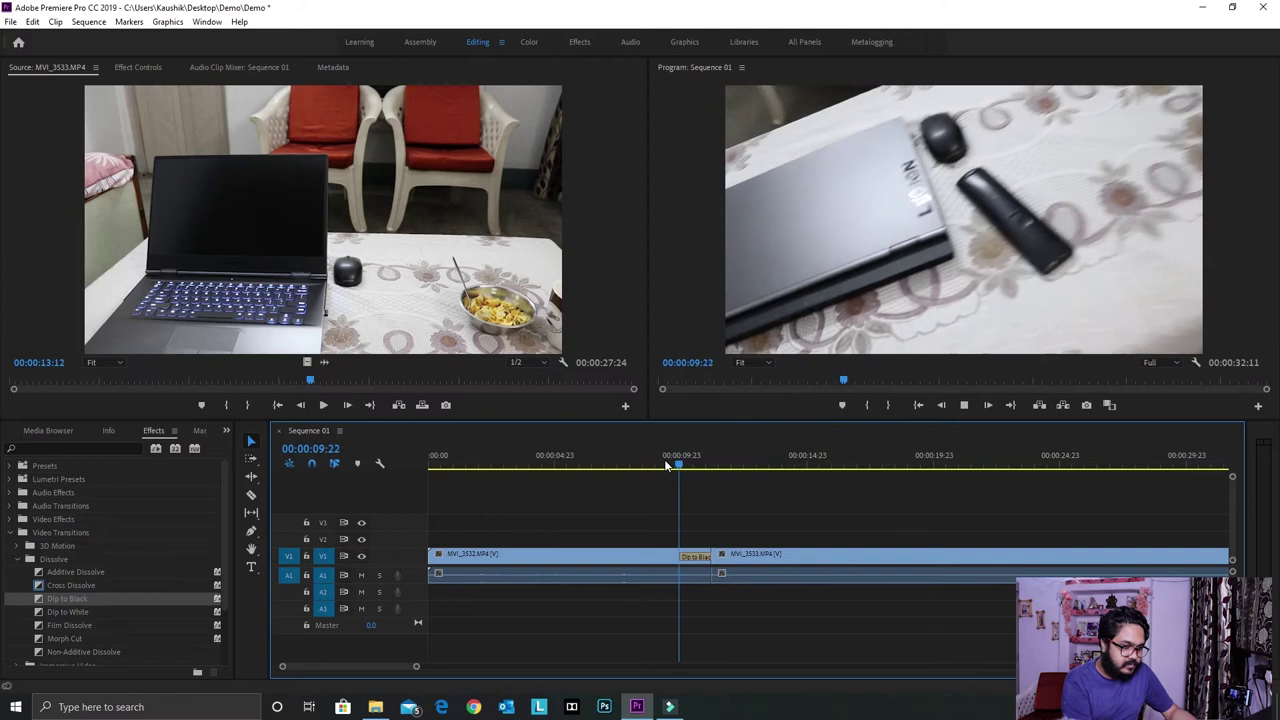
{"action": "key", "text": "space"}
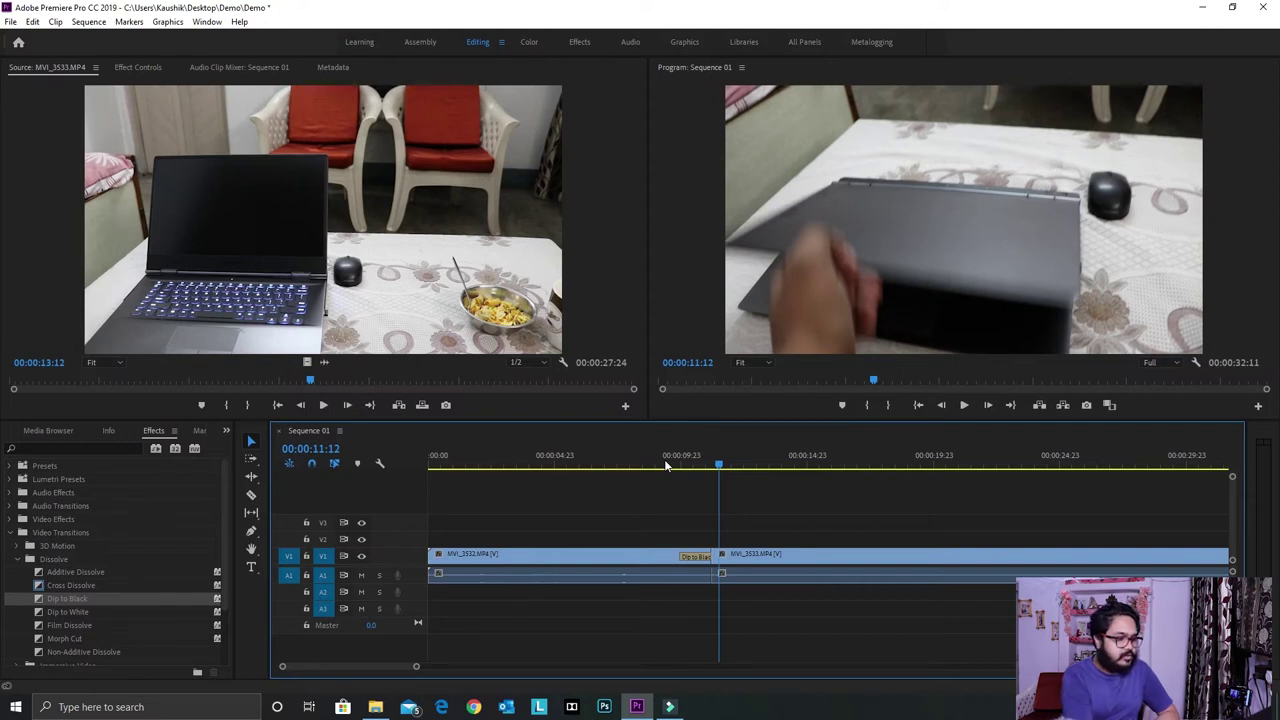
{"action": "left_click", "coordinate": [227, 431]}
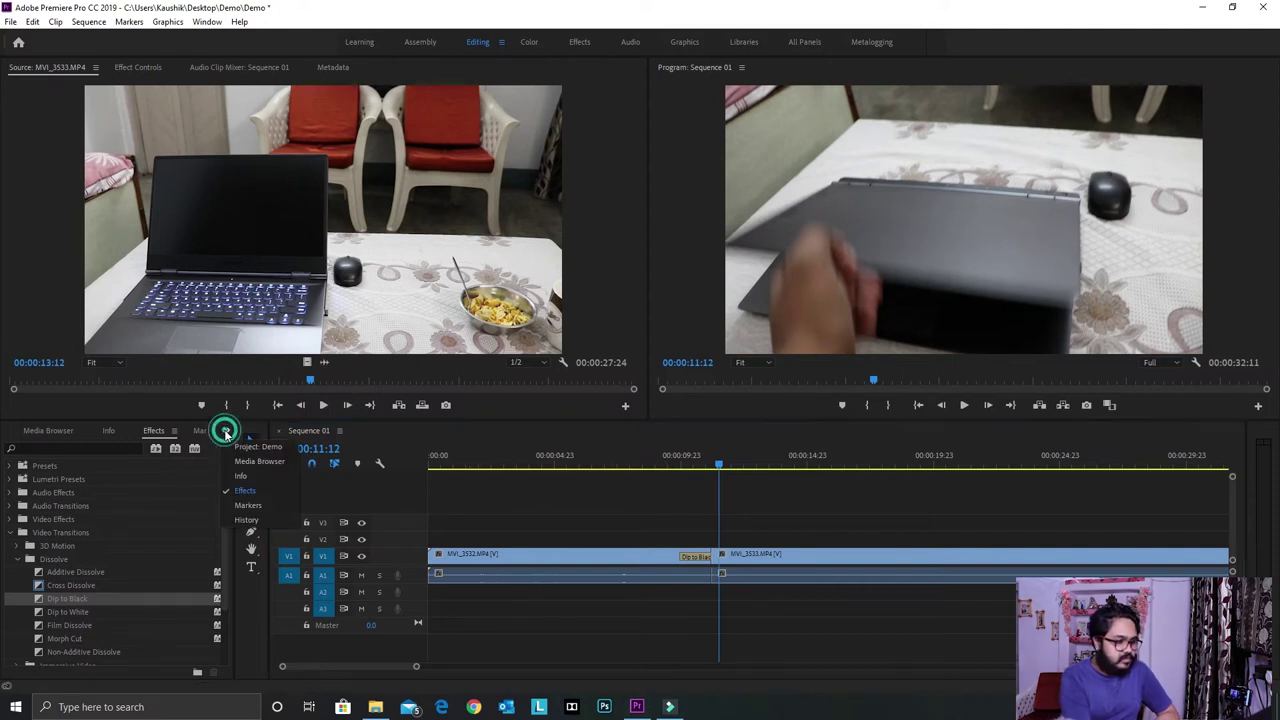
Step: Place the Adjustment Layer on V2 and stretch it over both clips to 00:00:32:11
{"action": "left_click", "coordinate": [240, 446]}
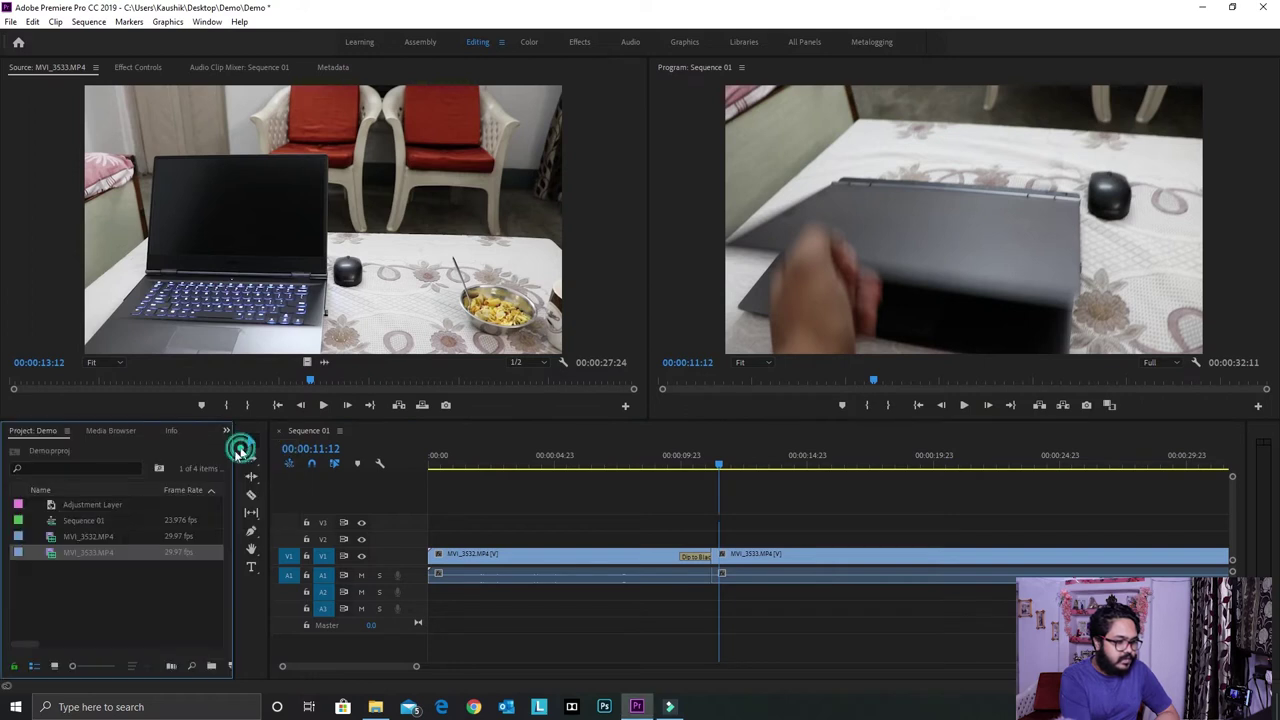
{"action": "left_click", "coordinate": [82, 505]}
{"action": "left_click_drag", "start_coordinate": [83, 502], "coordinate": [424, 537]}
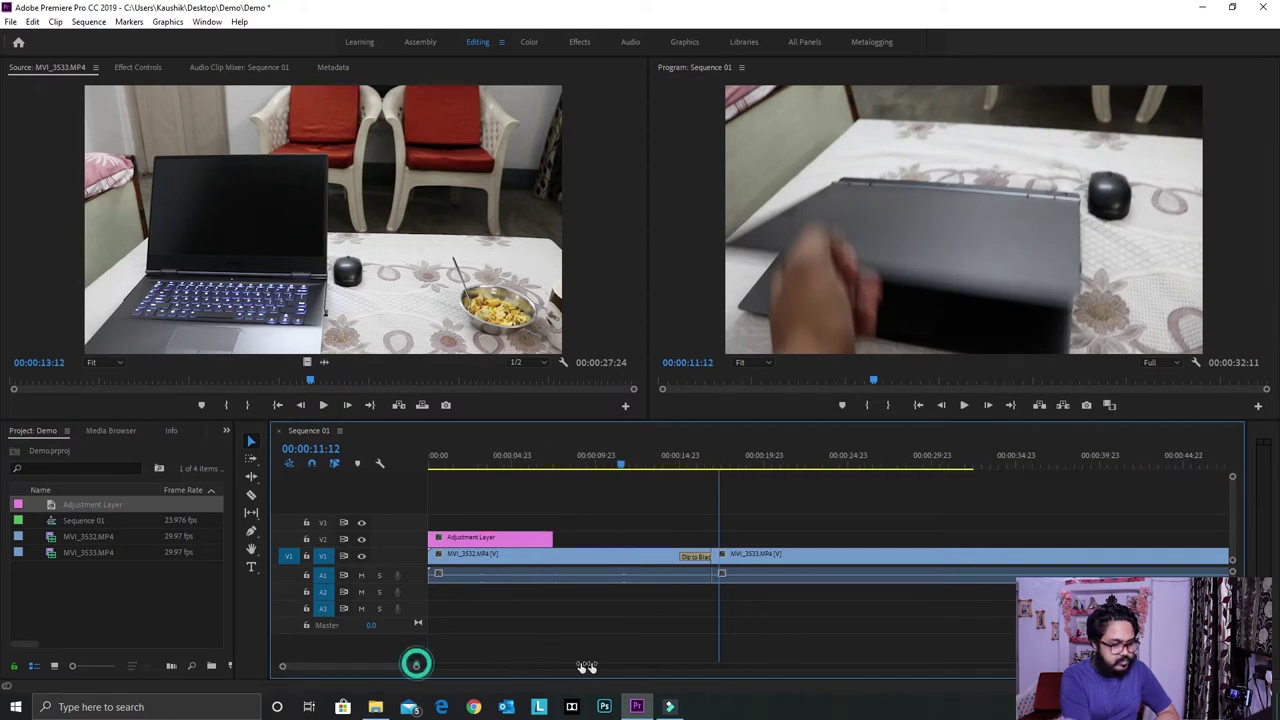
{"action": "left_click_drag", "start_coordinate": [417, 667], "coordinate": [655, 667]}
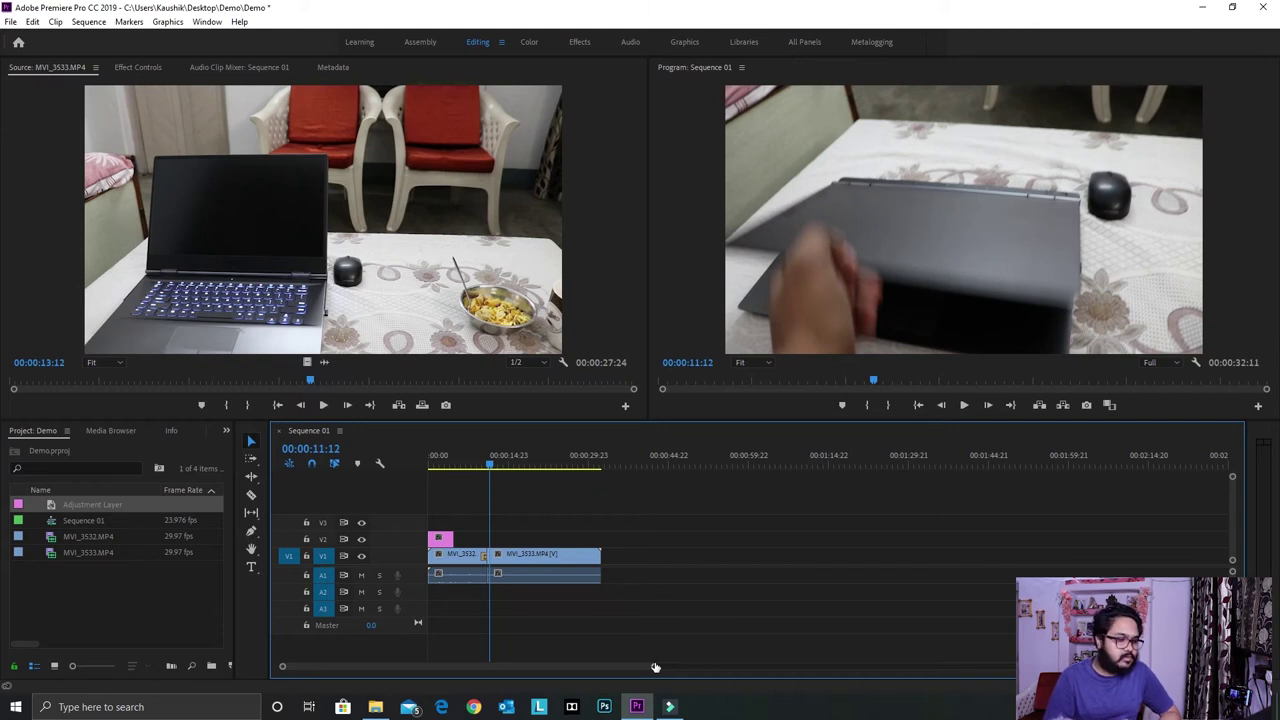
{"action": "left_click", "coordinate": [457, 555]}
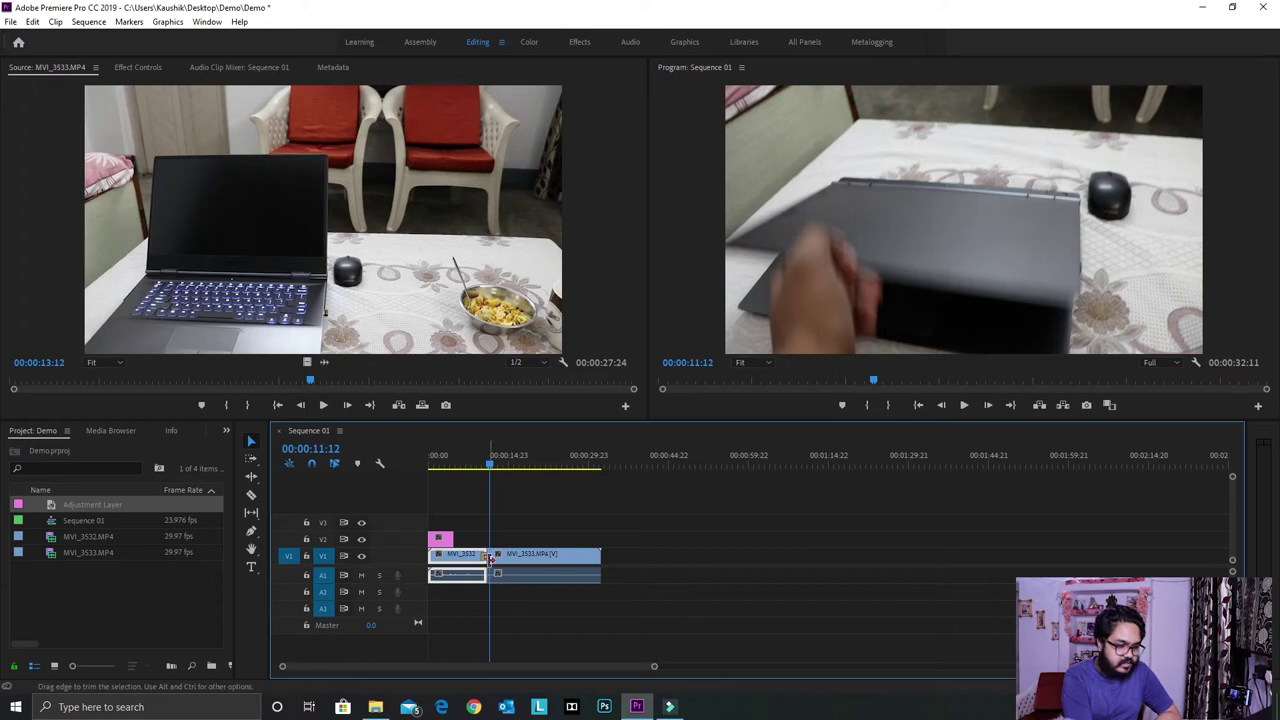
{"action": "left_click", "coordinate": [484, 560]}
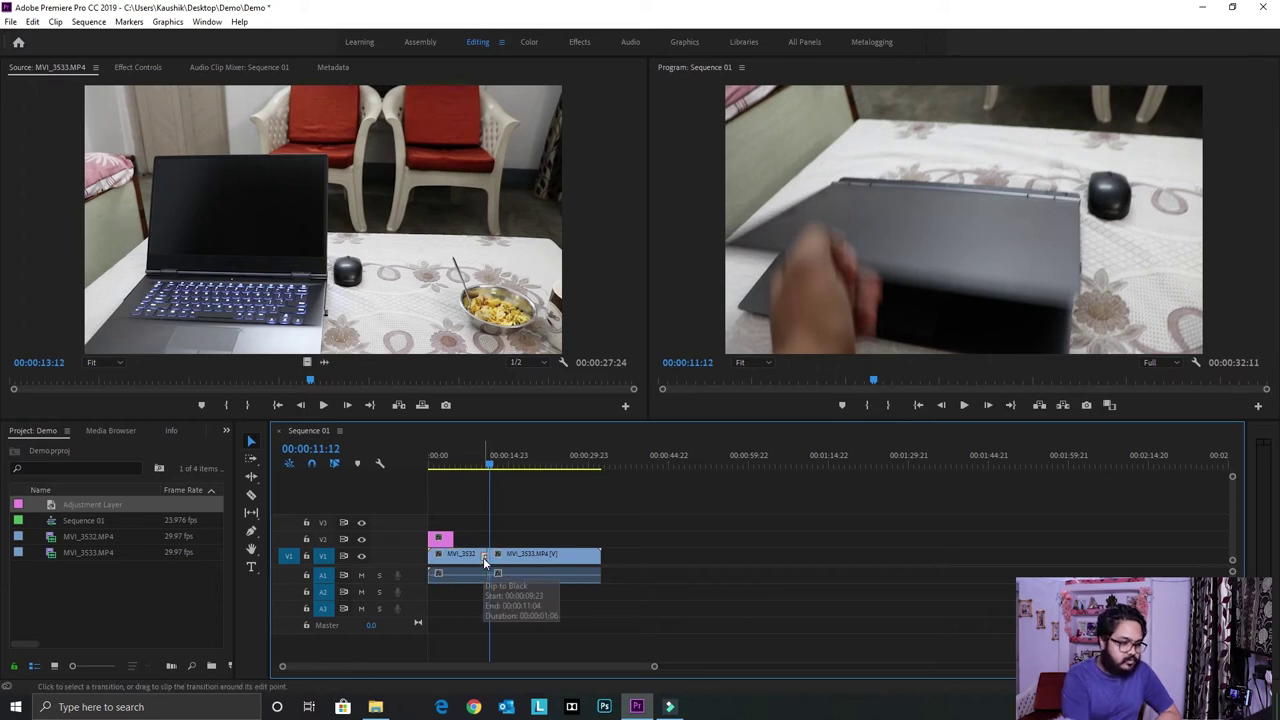
{"action": "left_click", "coordinate": [442, 542]}
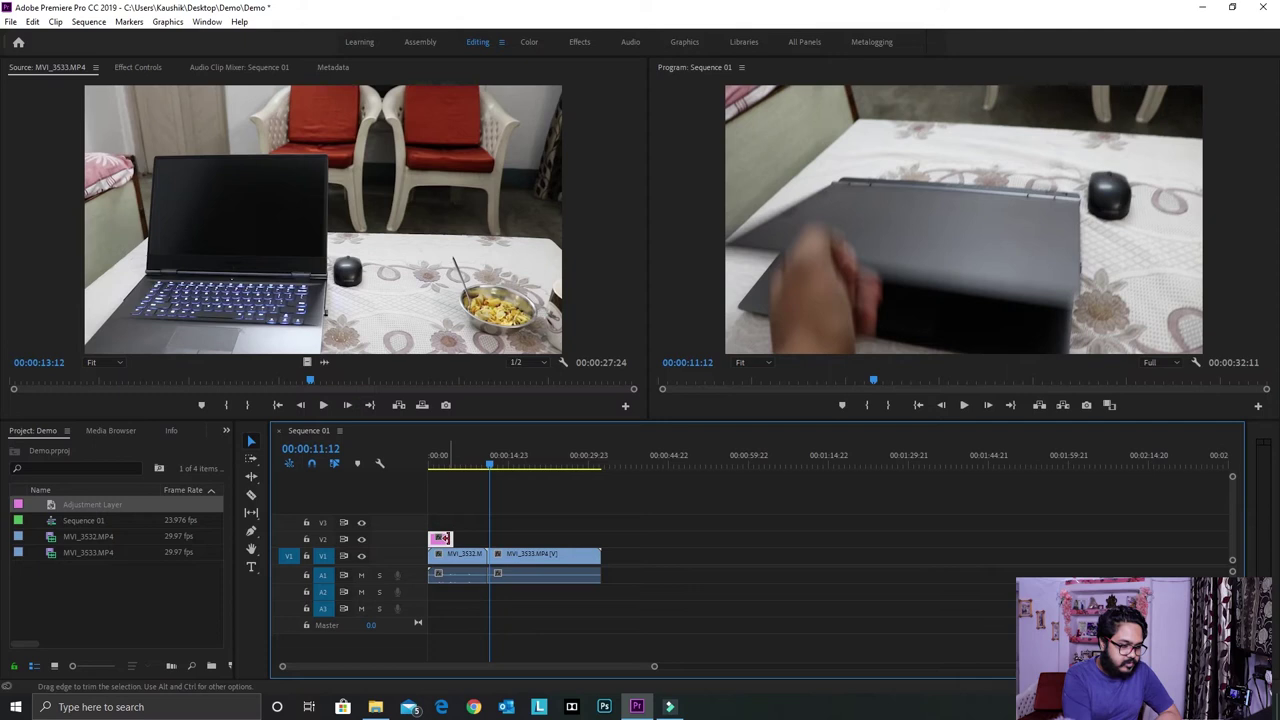
{"action": "left_click_drag", "start_coordinate": [458, 538], "coordinate": [598, 536]}
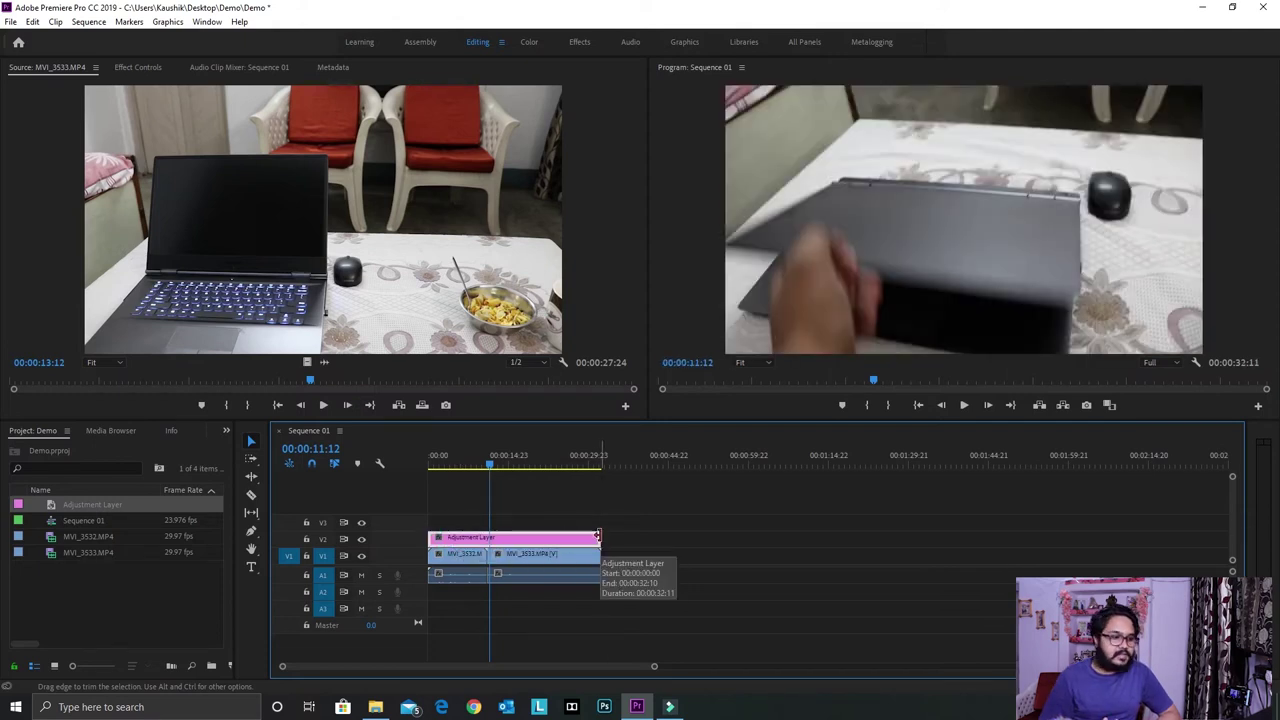
{"action": "left_click", "coordinate": [558, 513]}
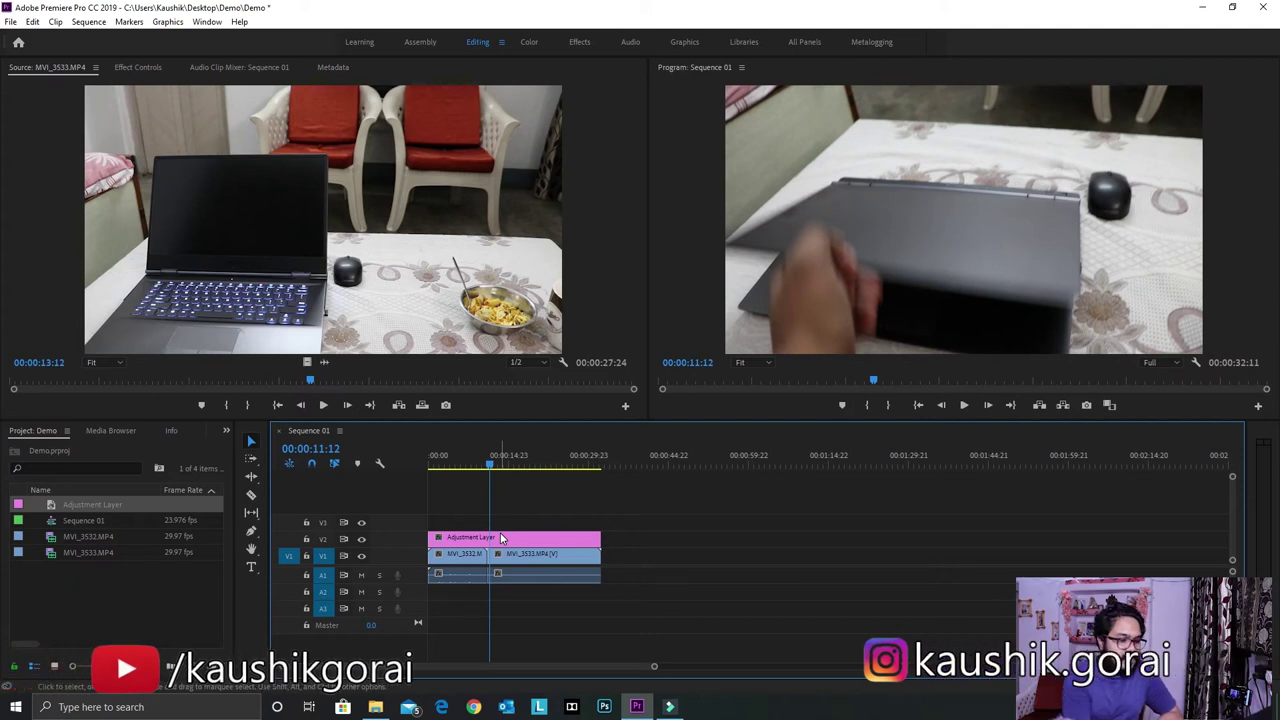
Step: Use the Razor tool to cut the V2 adjustment layer at the playhead on the clip cut
{"action": "left_click", "coordinate": [502, 538]}
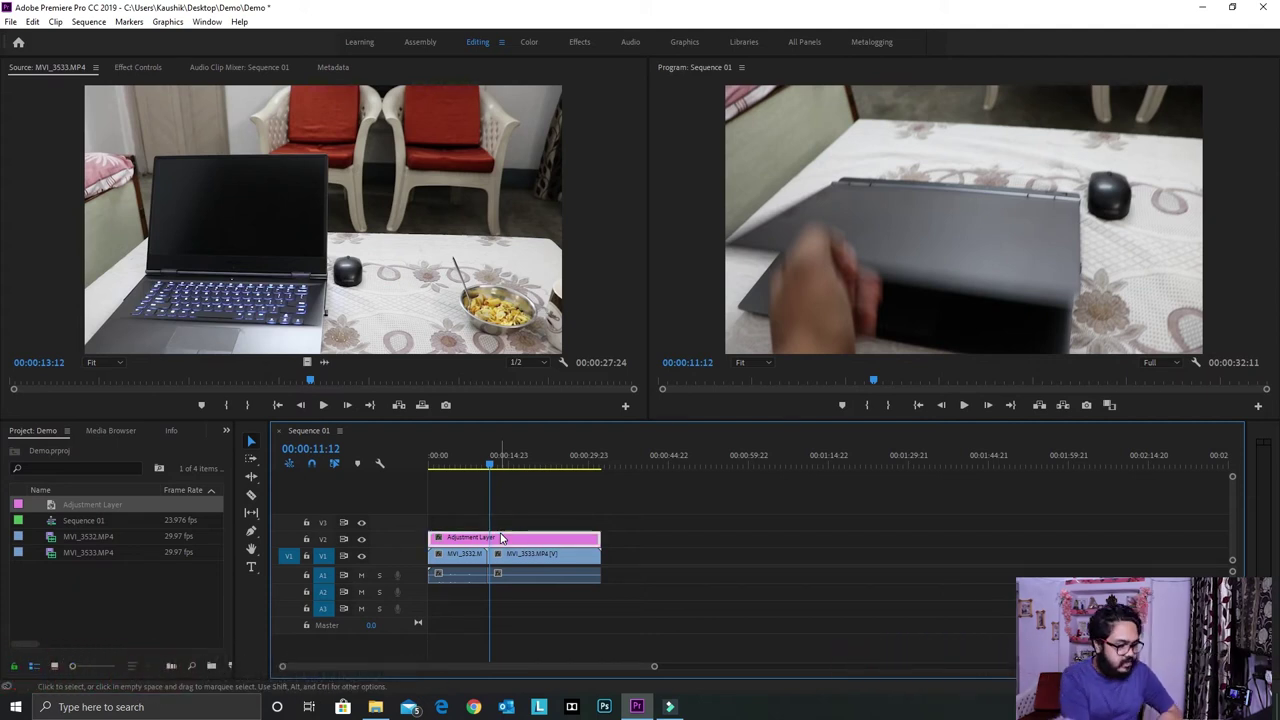
{"action": "key", "text": "c"}
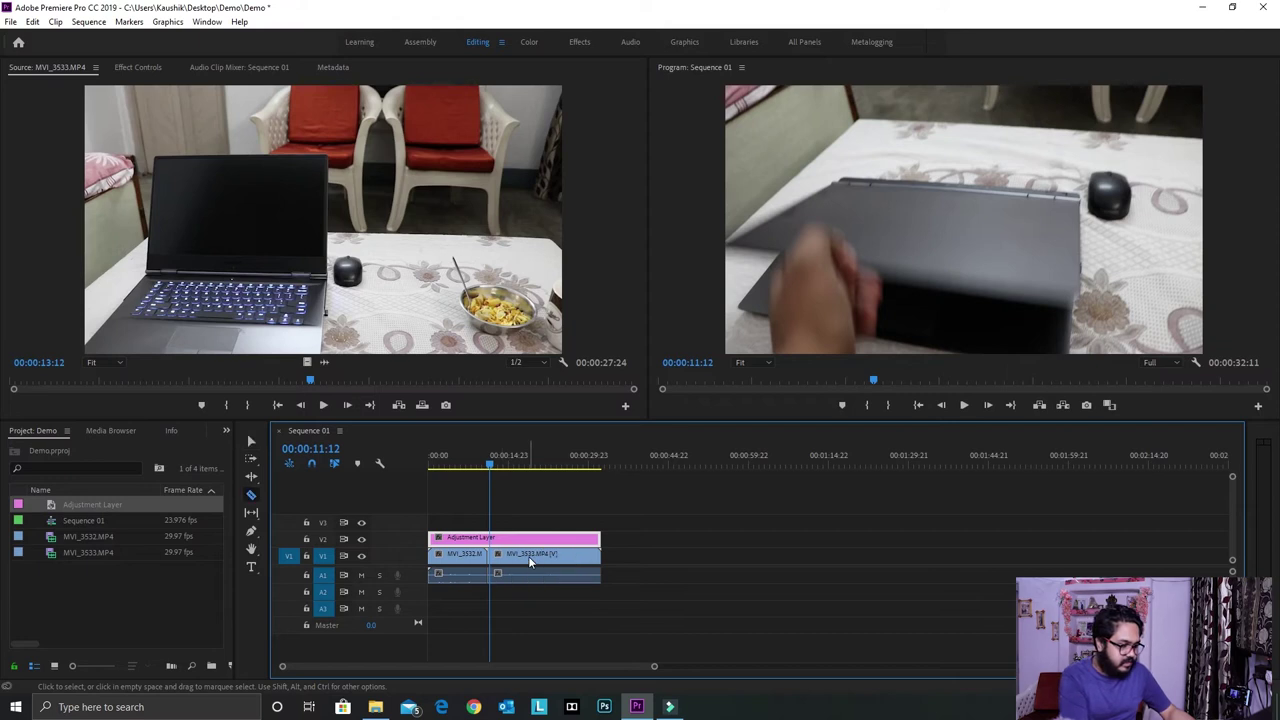
{"action": "left_click", "coordinate": [490, 570]}
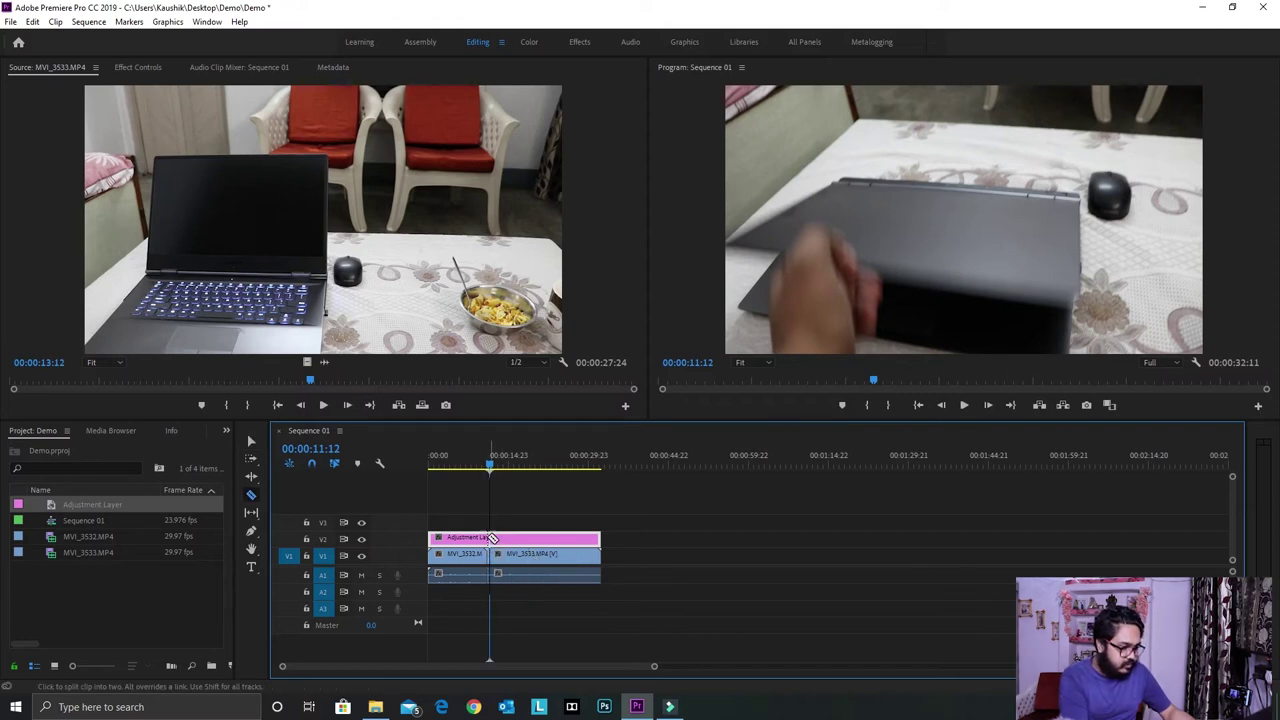
{"action": "left_click", "coordinate": [490, 538]}
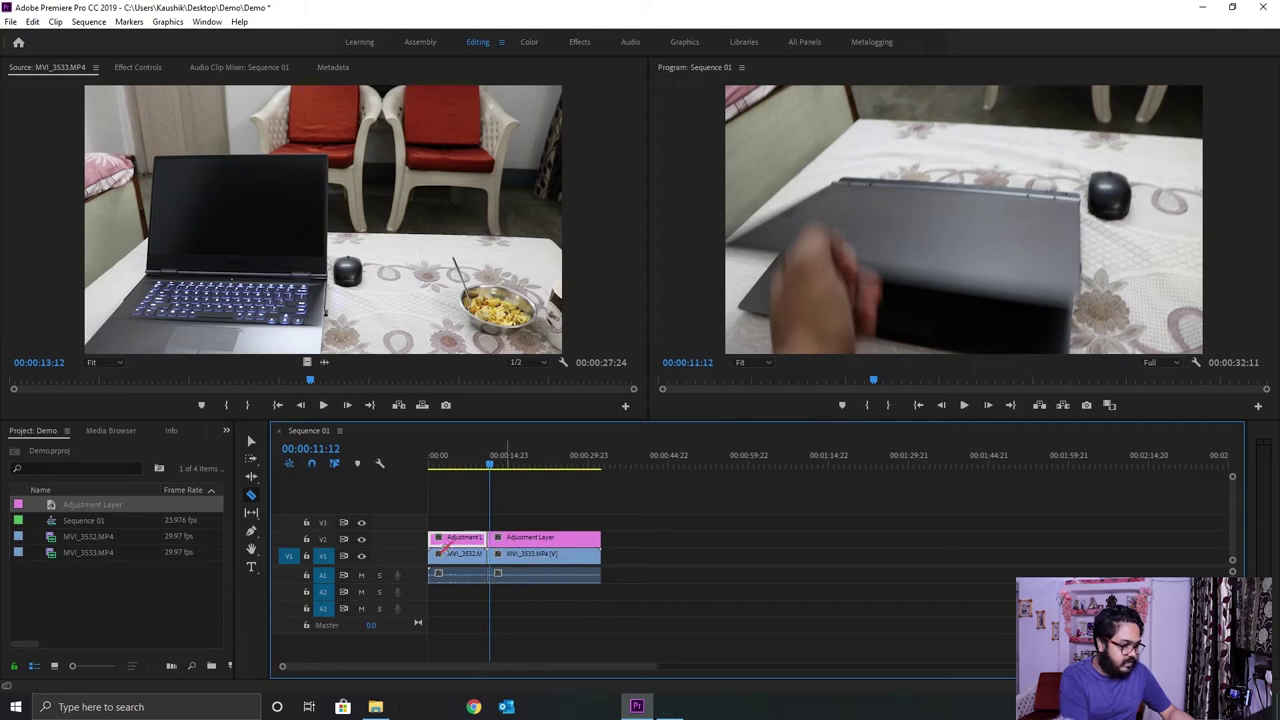
{"action": "left_click", "coordinate": [252, 440]}
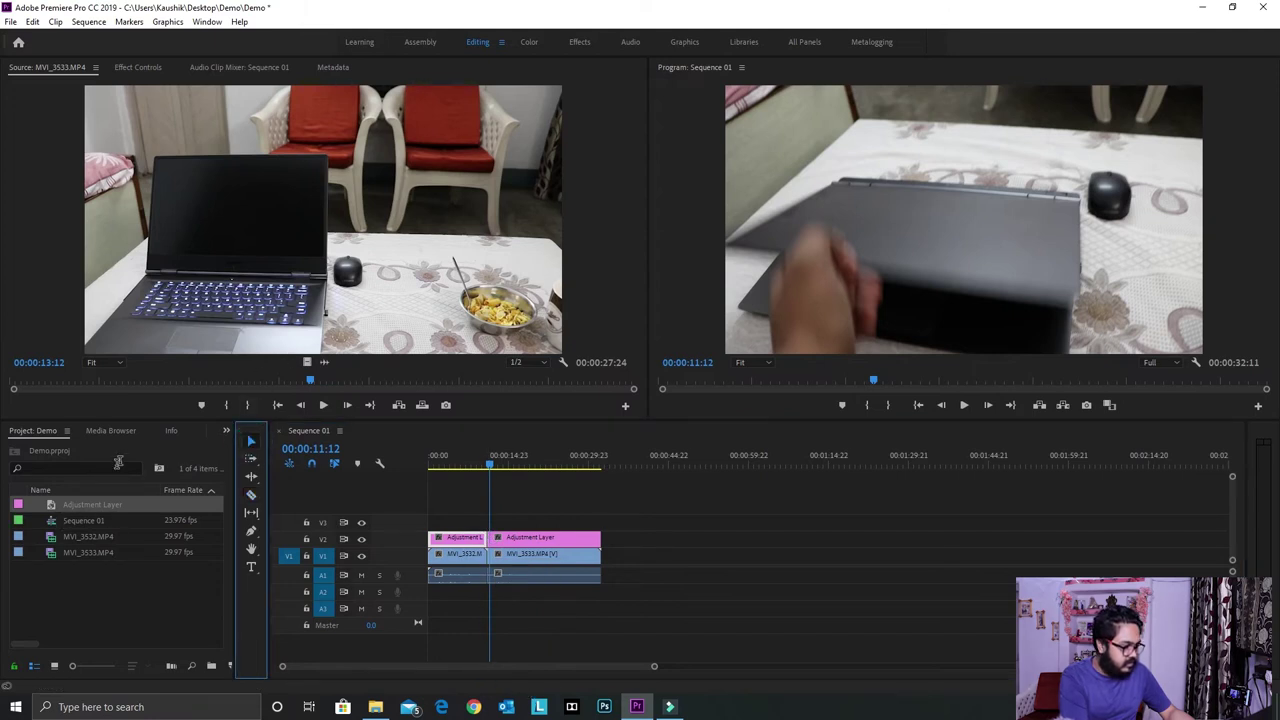
Step: Apply Dip to Black from the Effects panel to the adjustment layer's new edit point
{"action": "left_click", "coordinate": [226, 430]}
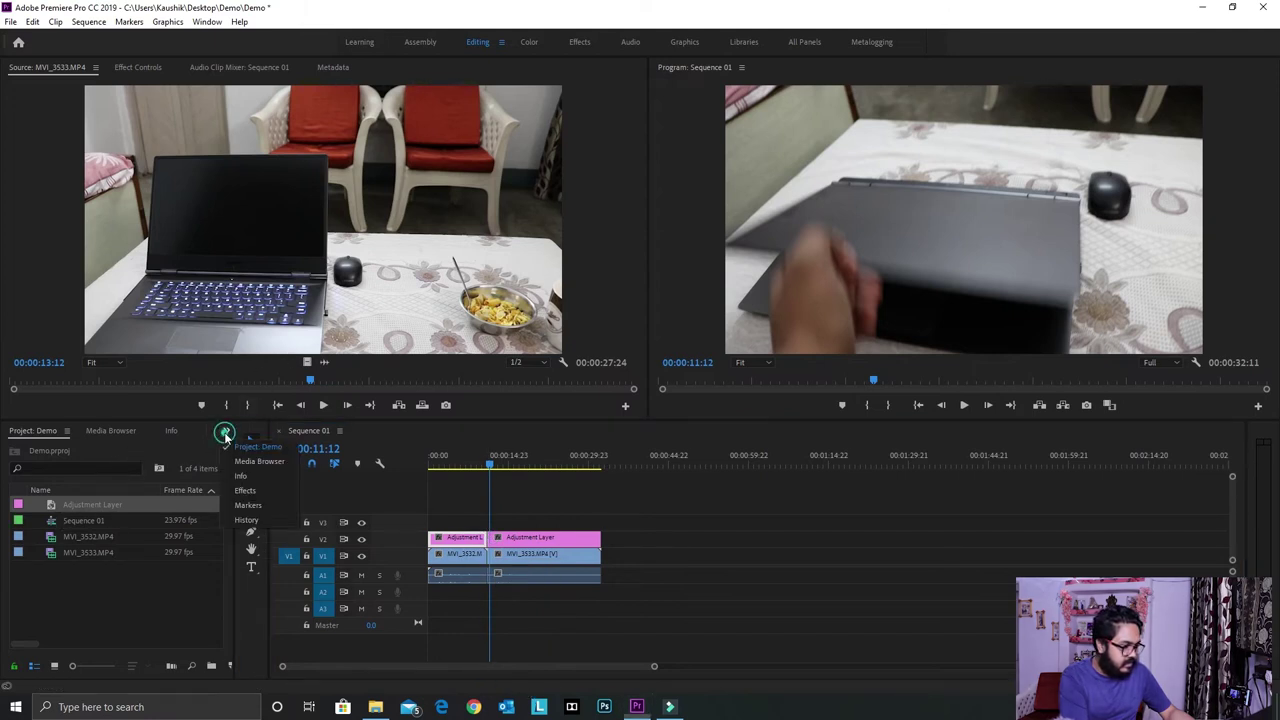
{"action": "left_click", "coordinate": [261, 490]}
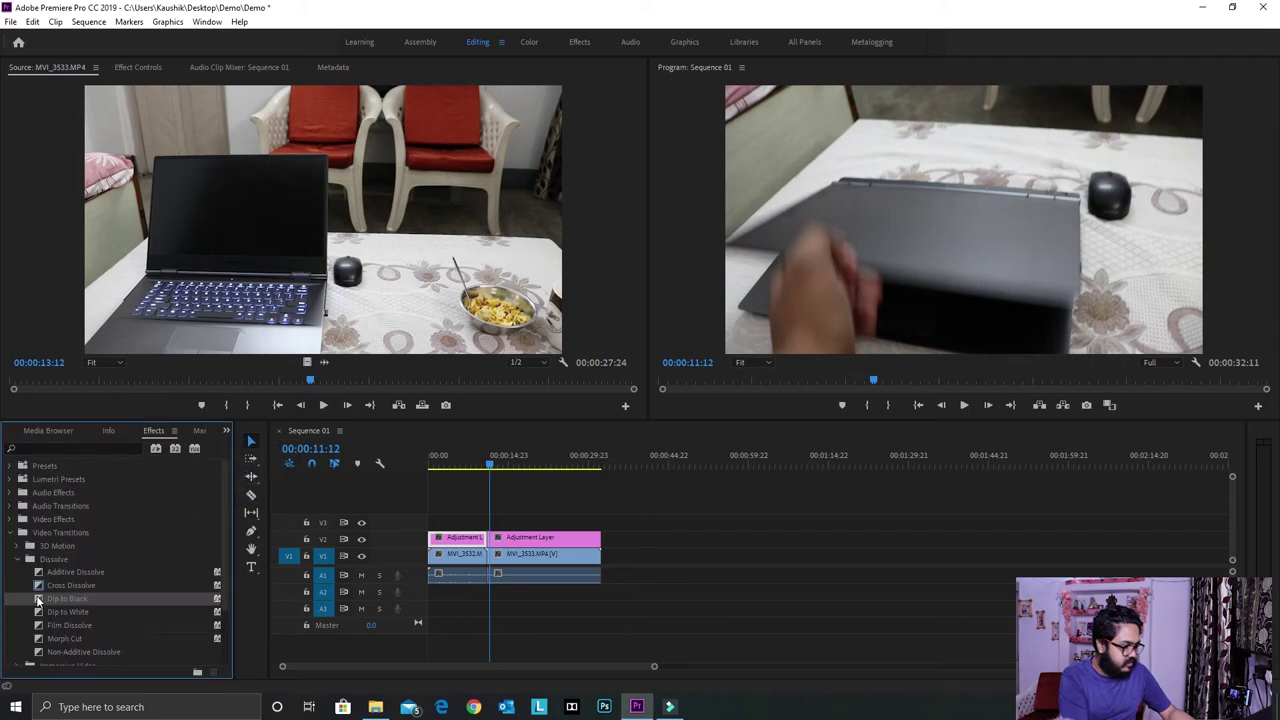
{"action": "left_click_drag", "start_coordinate": [38, 601], "coordinate": [490, 540]}
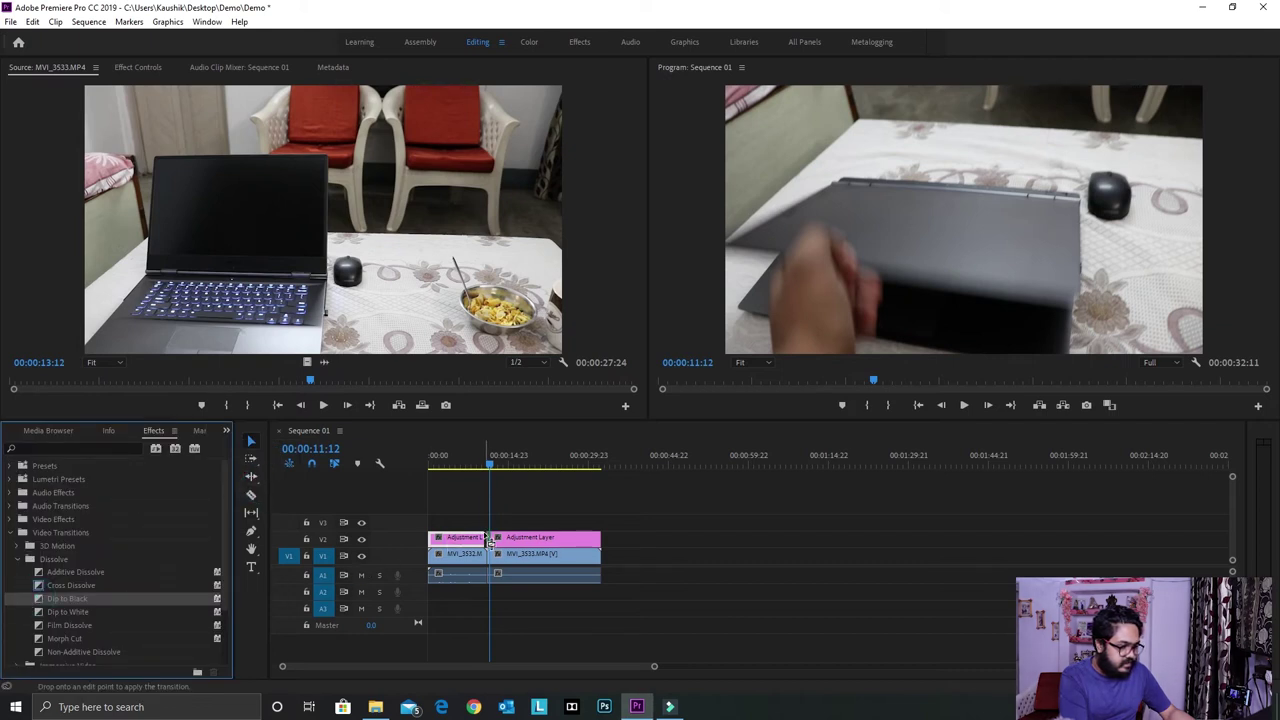
{"action": "left_click_drag", "start_coordinate": [483, 537], "coordinate": [487, 538]}
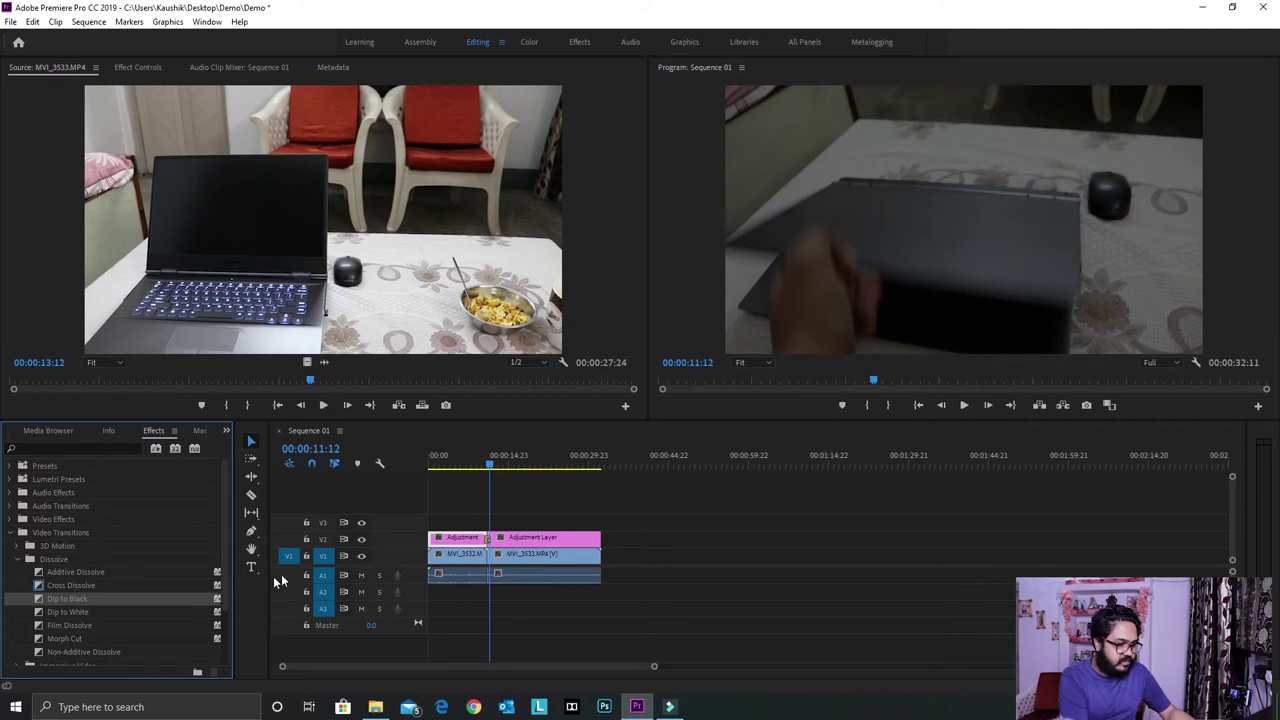
{"action": "left_click_drag", "start_coordinate": [491, 467], "coordinate": [477, 467]}
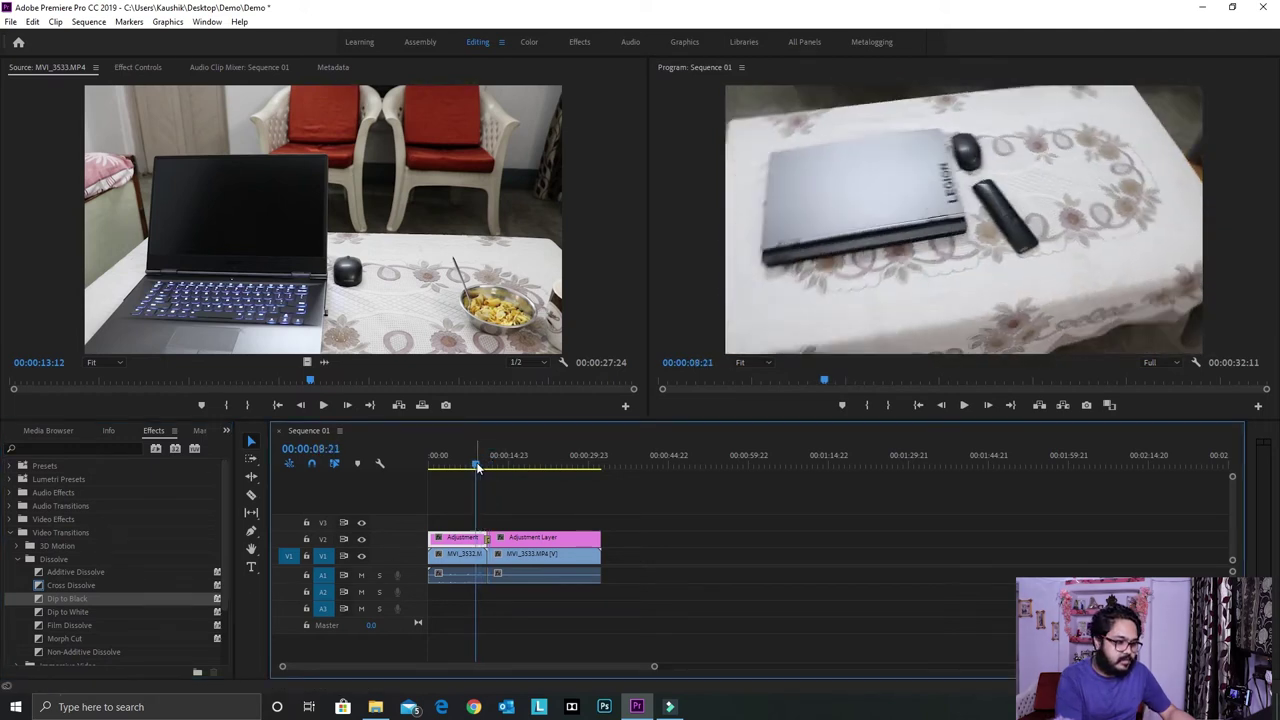
{"action": "key", "text": "space"}
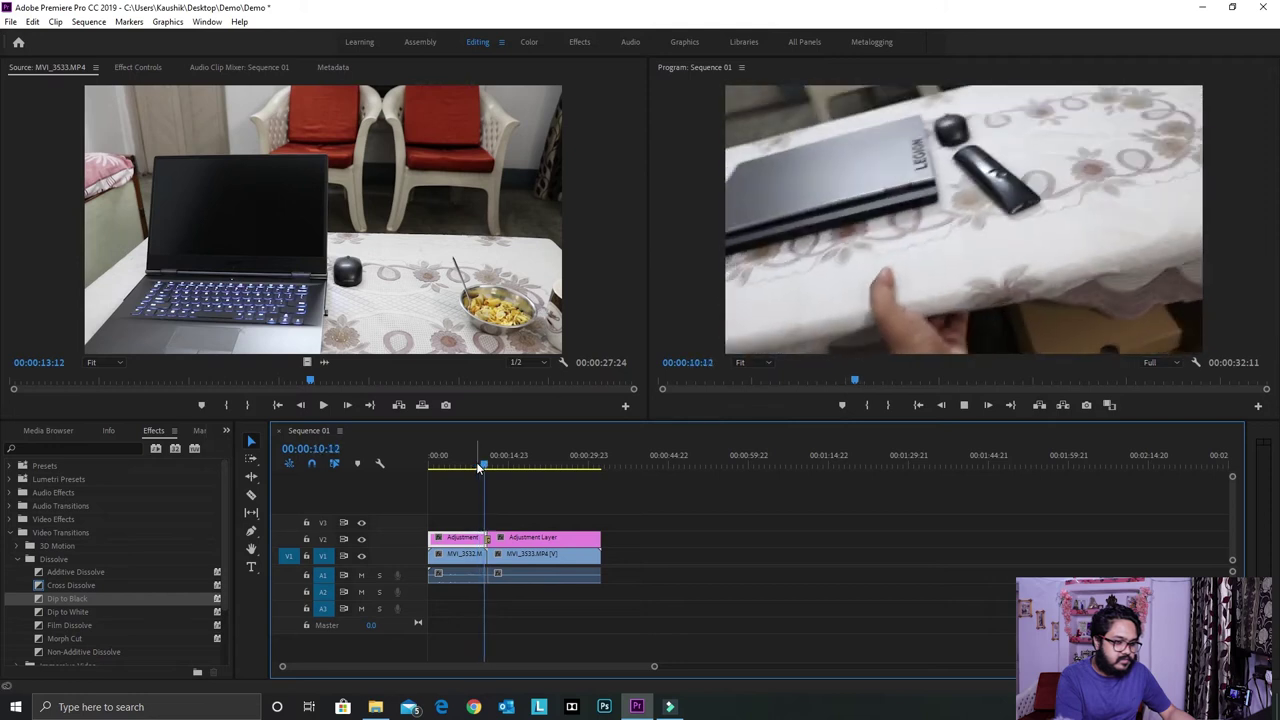
{"action": "key", "text": "space"}
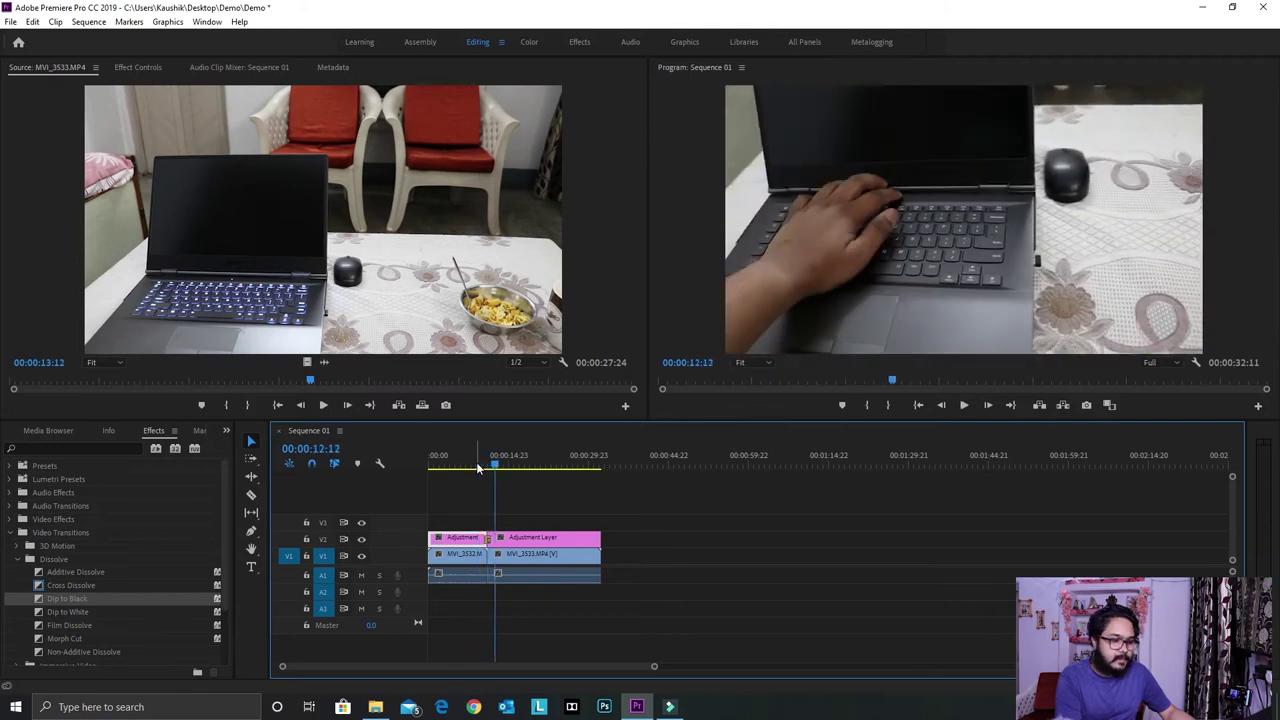
{"action": "left_click", "coordinate": [523, 542]}
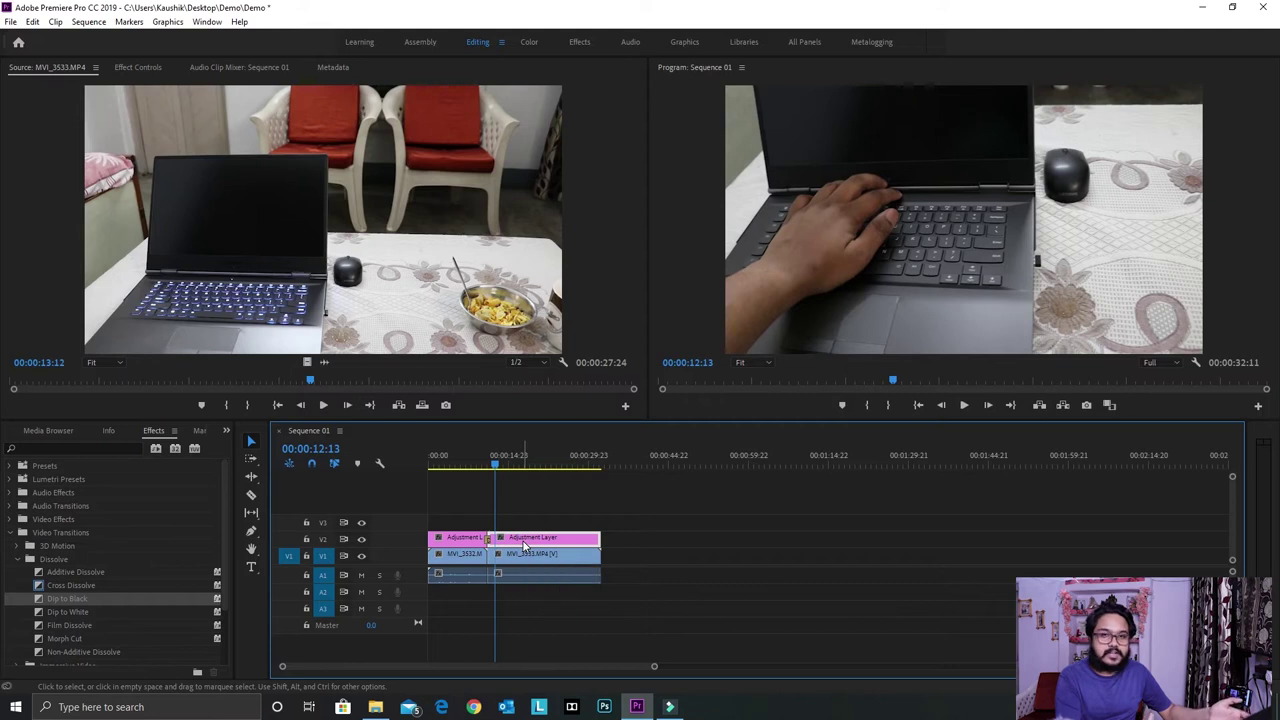
{"action": "left_click", "coordinate": [499, 540]}
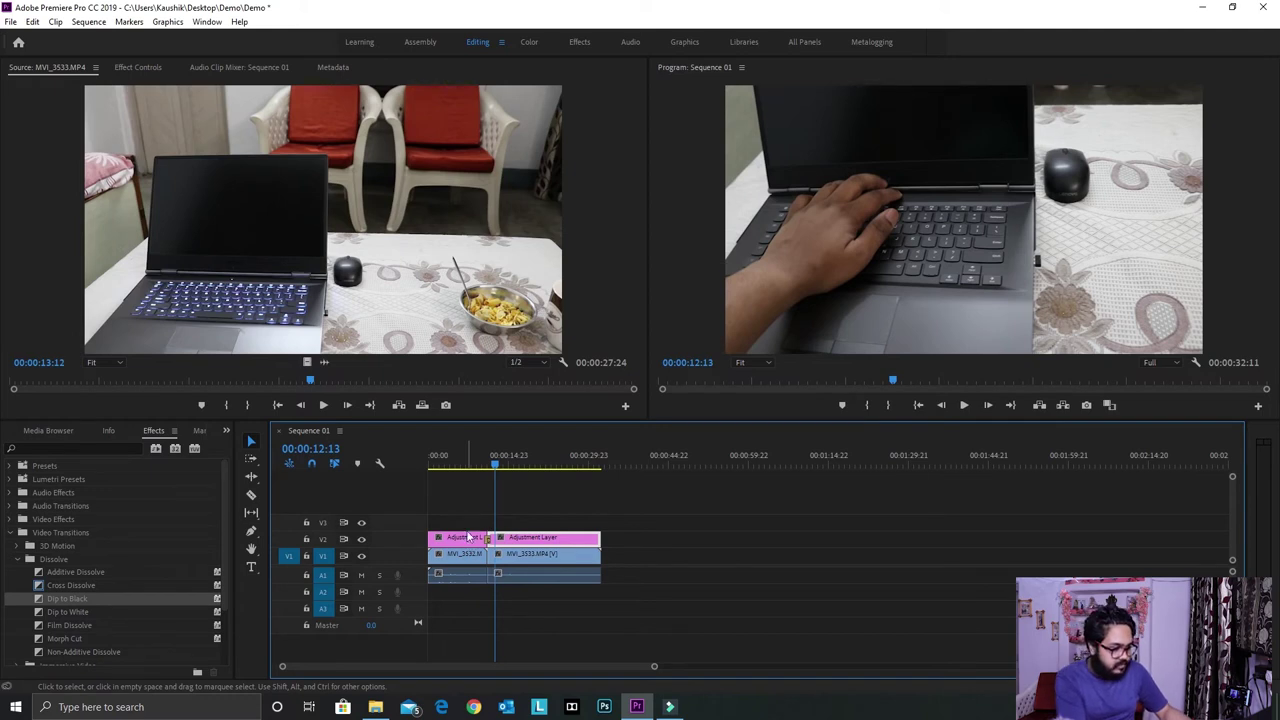
{"action": "left_click", "coordinate": [507, 527]}
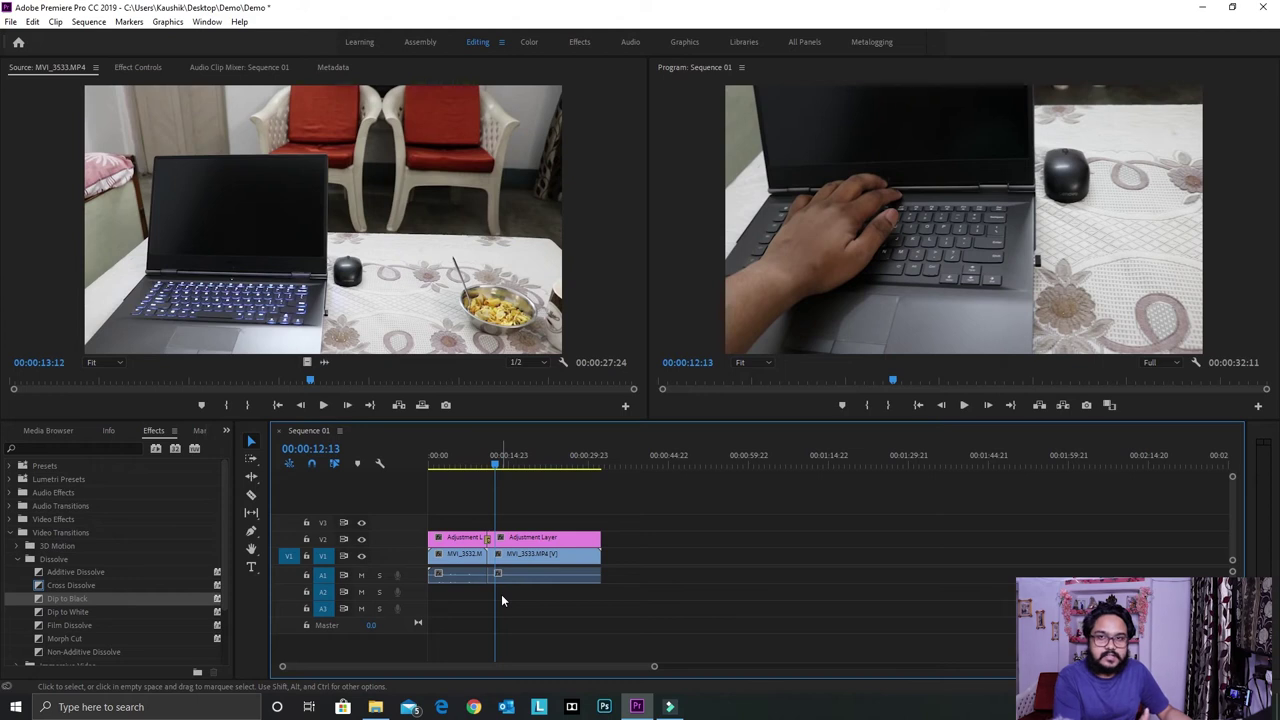
Step: Restore the Project: Demo panel from the overflow list and select the V2 adjustment layer clip
{"action": "left_click", "coordinate": [225, 431]}
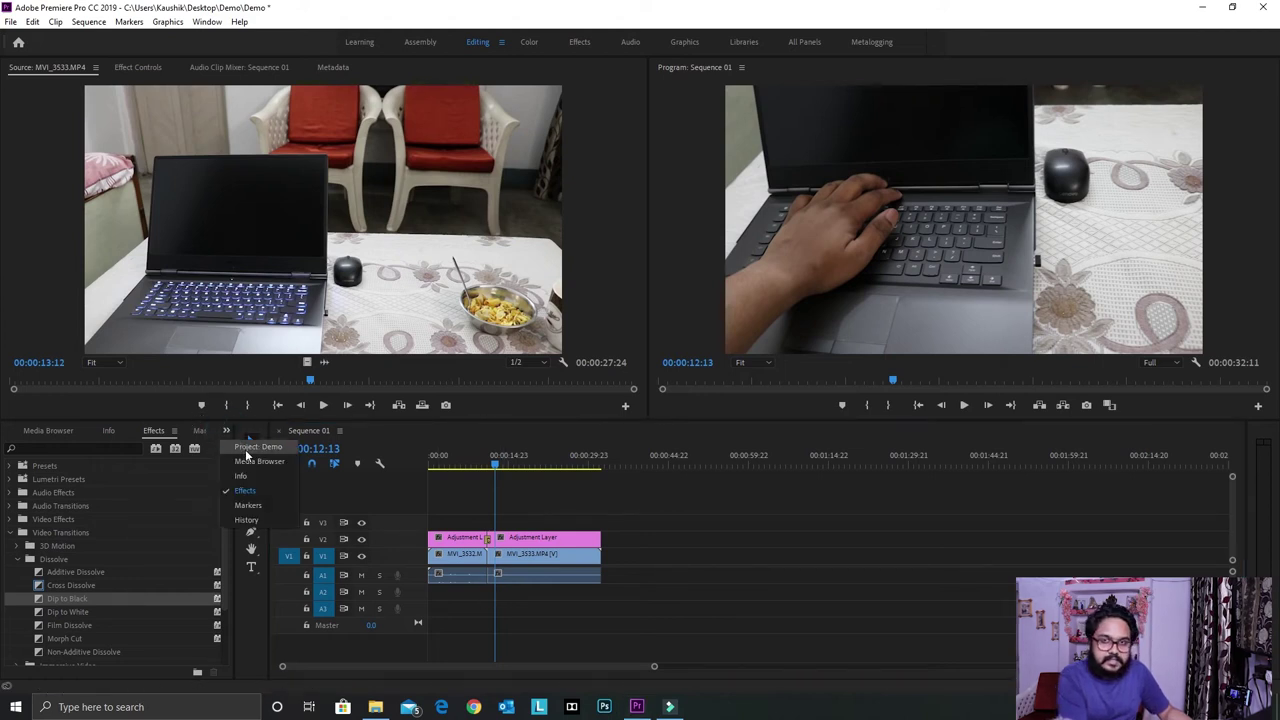
{"action": "left_click", "coordinate": [247, 448]}
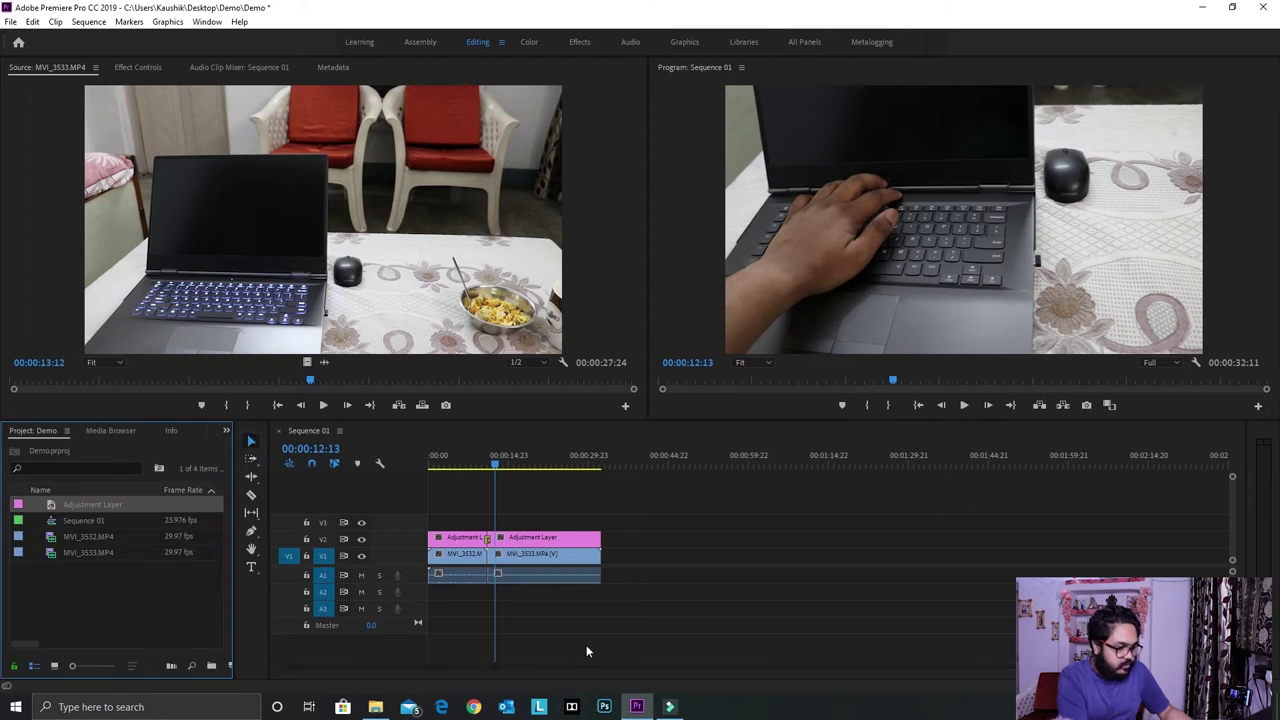
{"action": "left_click", "coordinate": [547, 540]}
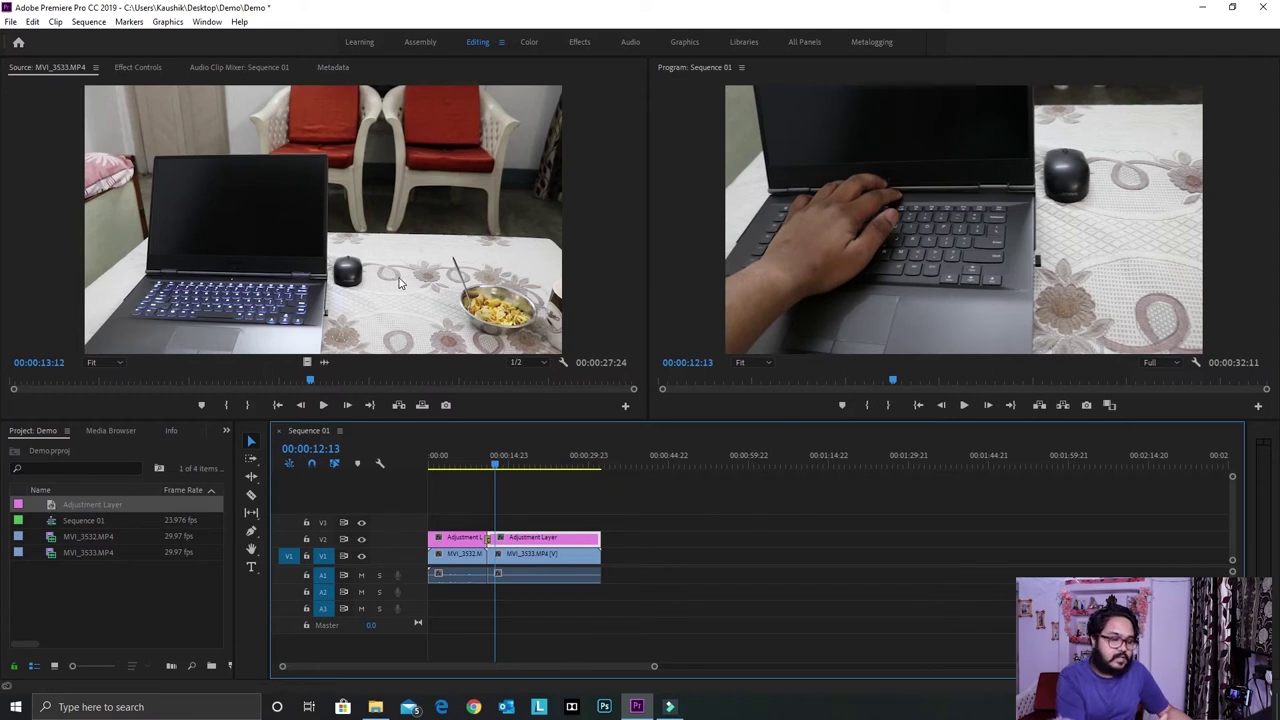
Step: Place an Adjustment Layer at the start of V3, stretch it to the sequence end, then open the Color workspace
{"action": "left_click_drag", "start_coordinate": [38, 510], "coordinate": [149, 489]}
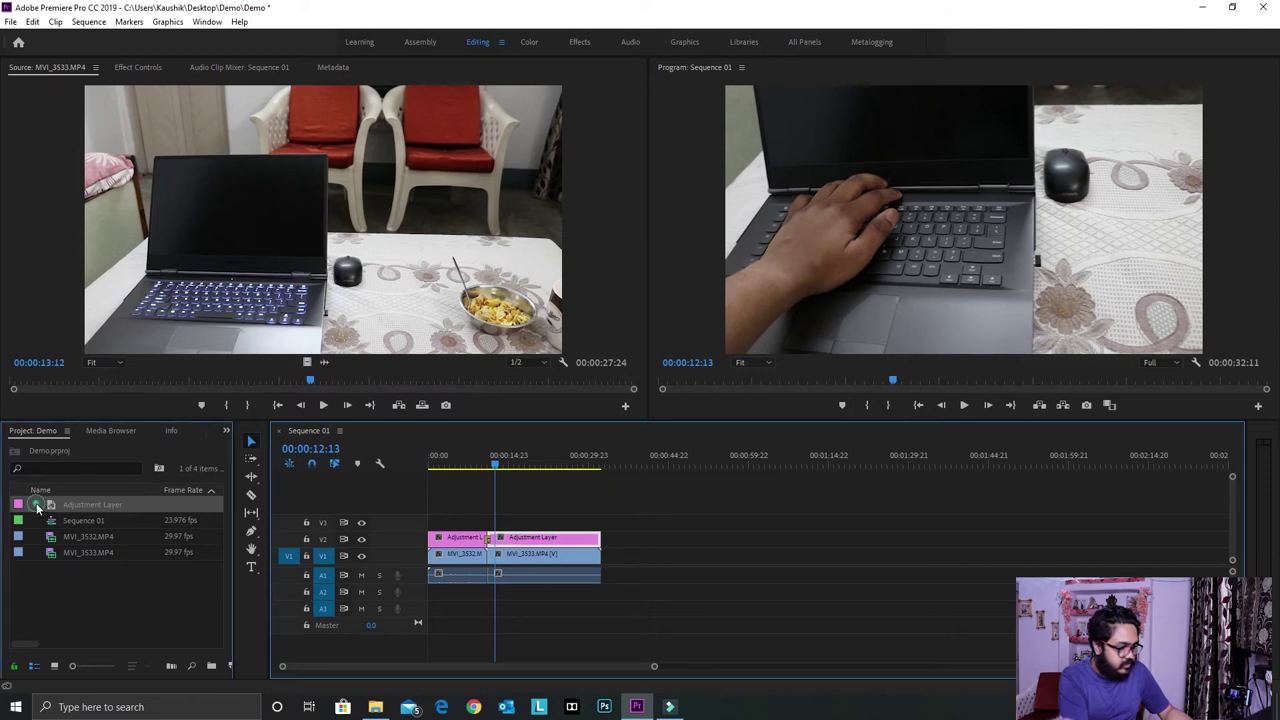
{"action": "left_click", "coordinate": [30, 503]}
{"action": "left_click", "coordinate": [75, 505]}
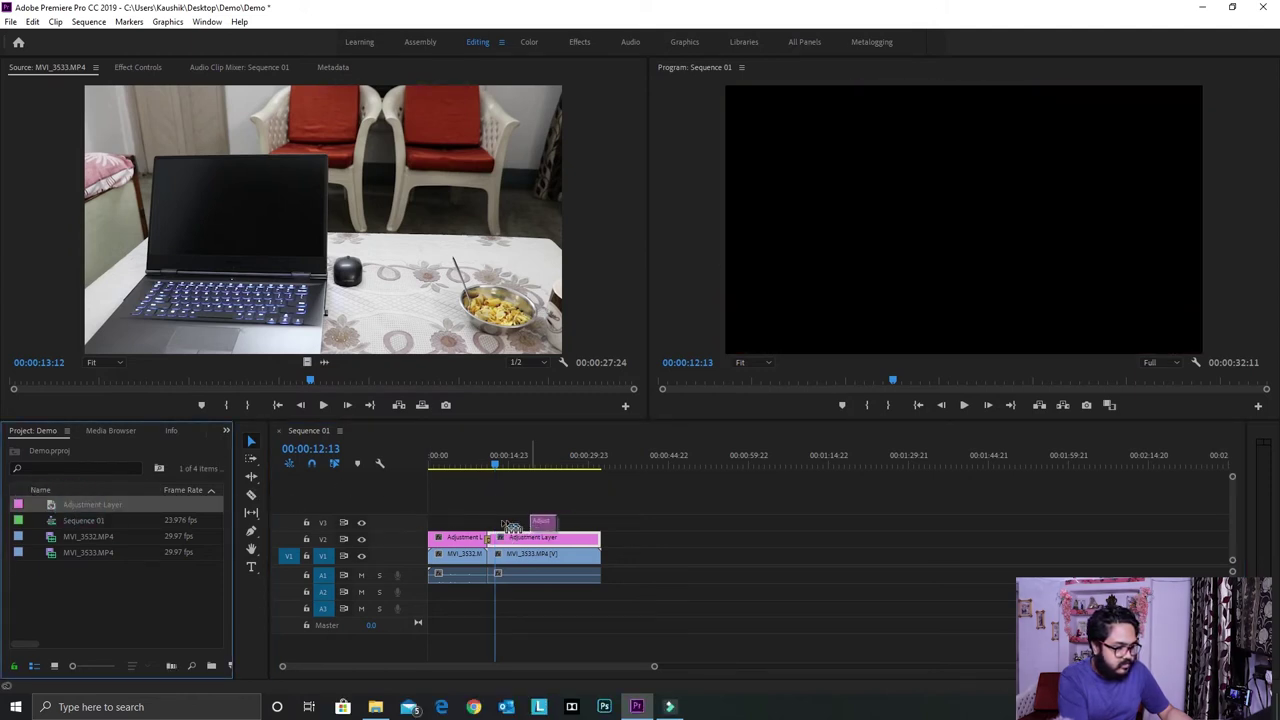
{"action": "left_click_drag", "start_coordinate": [75, 507], "coordinate": [446, 527]}
{"action": "left_click", "coordinate": [446, 526]}
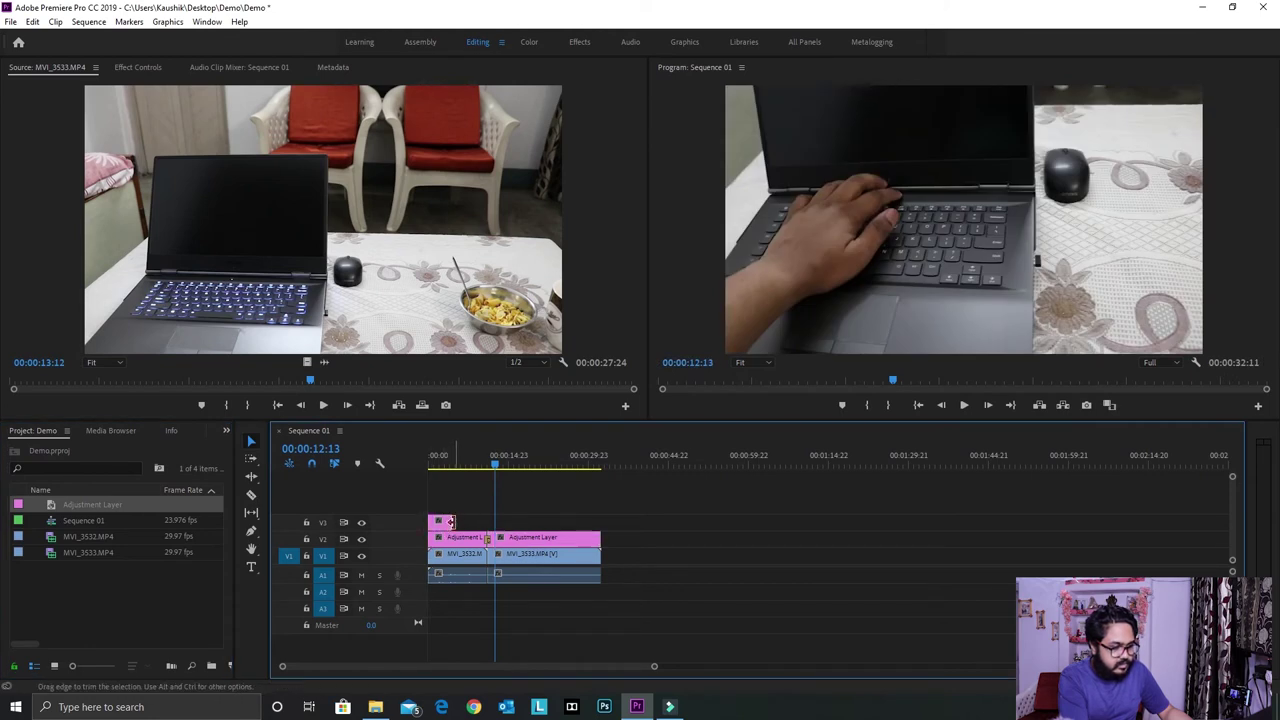
{"action": "left_click_drag", "start_coordinate": [458, 522], "coordinate": [600, 524]}
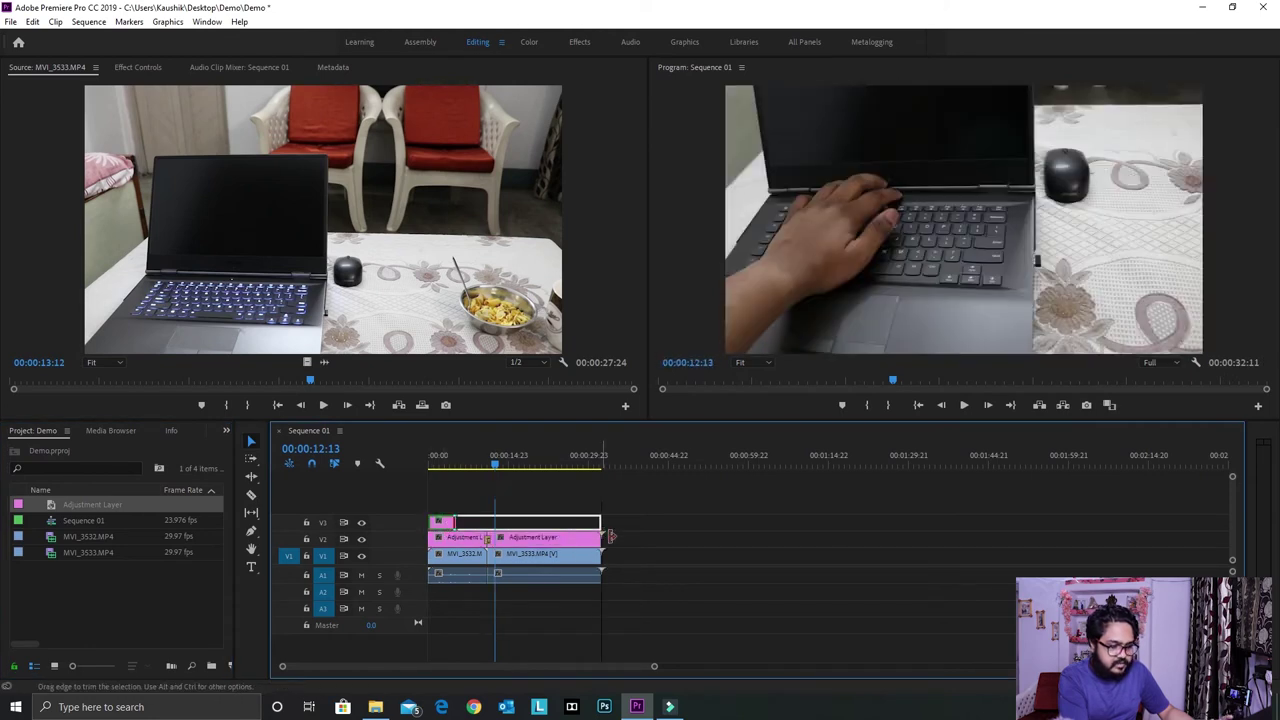
{"action": "left_click", "coordinate": [558, 522]}
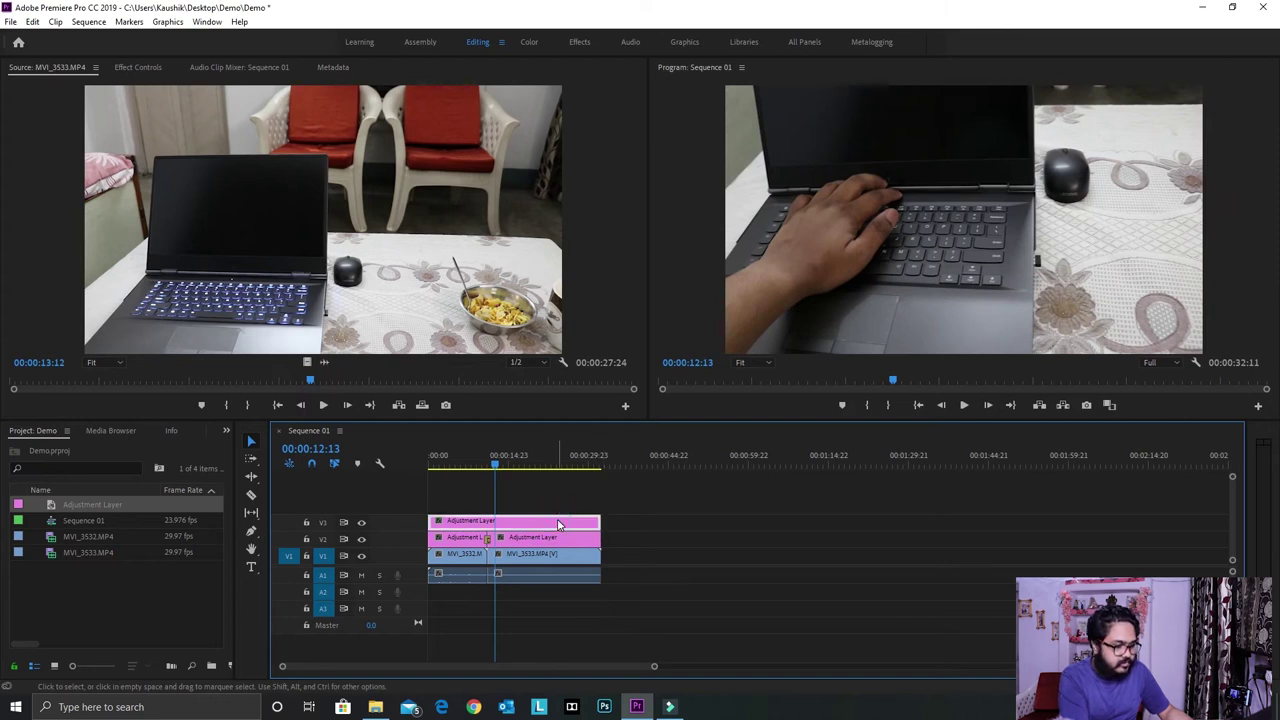
{"action": "left_click", "coordinate": [530, 42]}
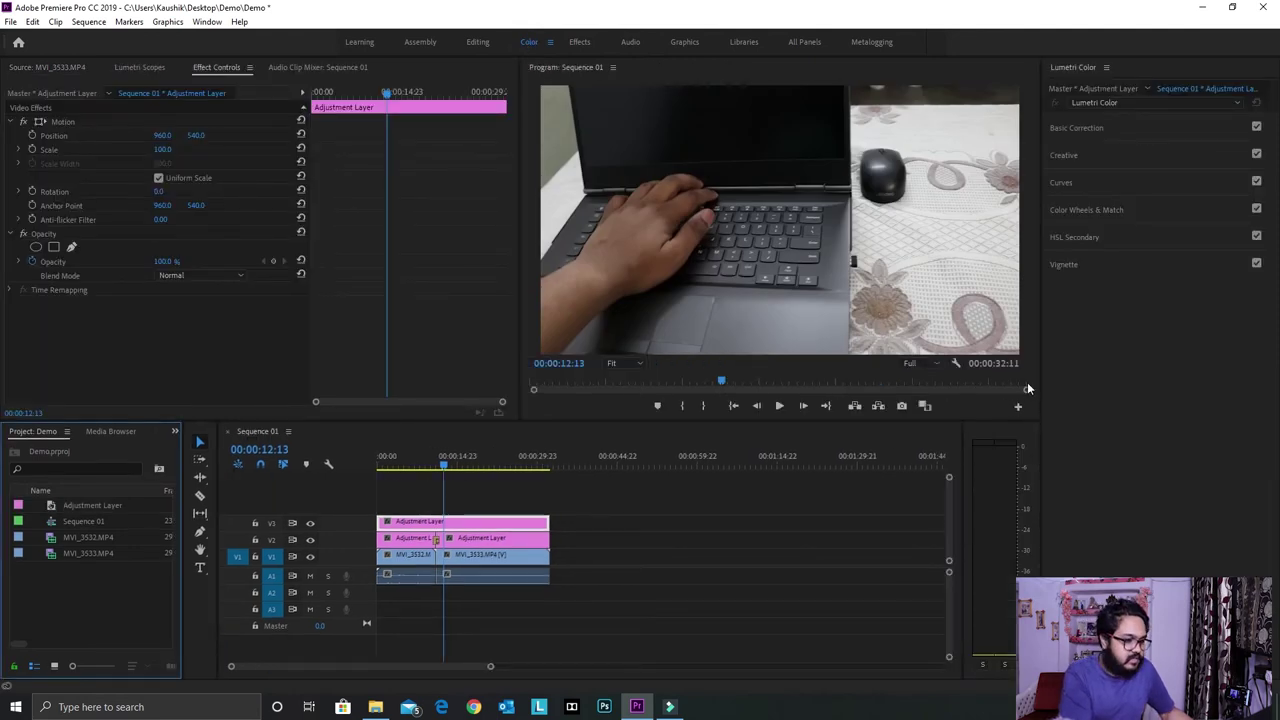
Step: In Basic Correction set Exposure 0.3, Contrast 27.6, Highlights -16.8 and Shadows -18.9 on the V3 layer
{"action": "left_click", "coordinate": [1105, 129]}
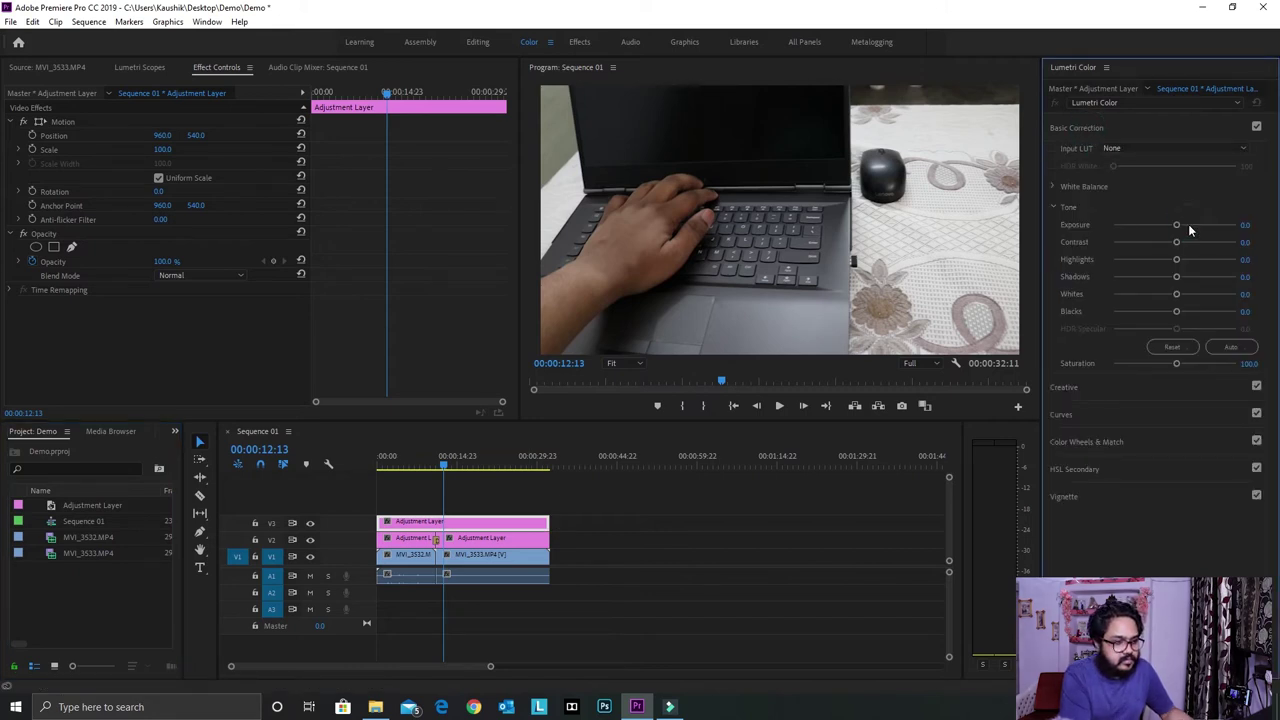
{"action": "mouse_move", "coordinate": [1180, 223]}
{"action": "left_mouse_down"}
{"action": "mouse_move", "coordinate": [1148, 228]}
{"action": "mouse_move", "coordinate": [1178, 230]}
{"action": "left_mouse_up"}
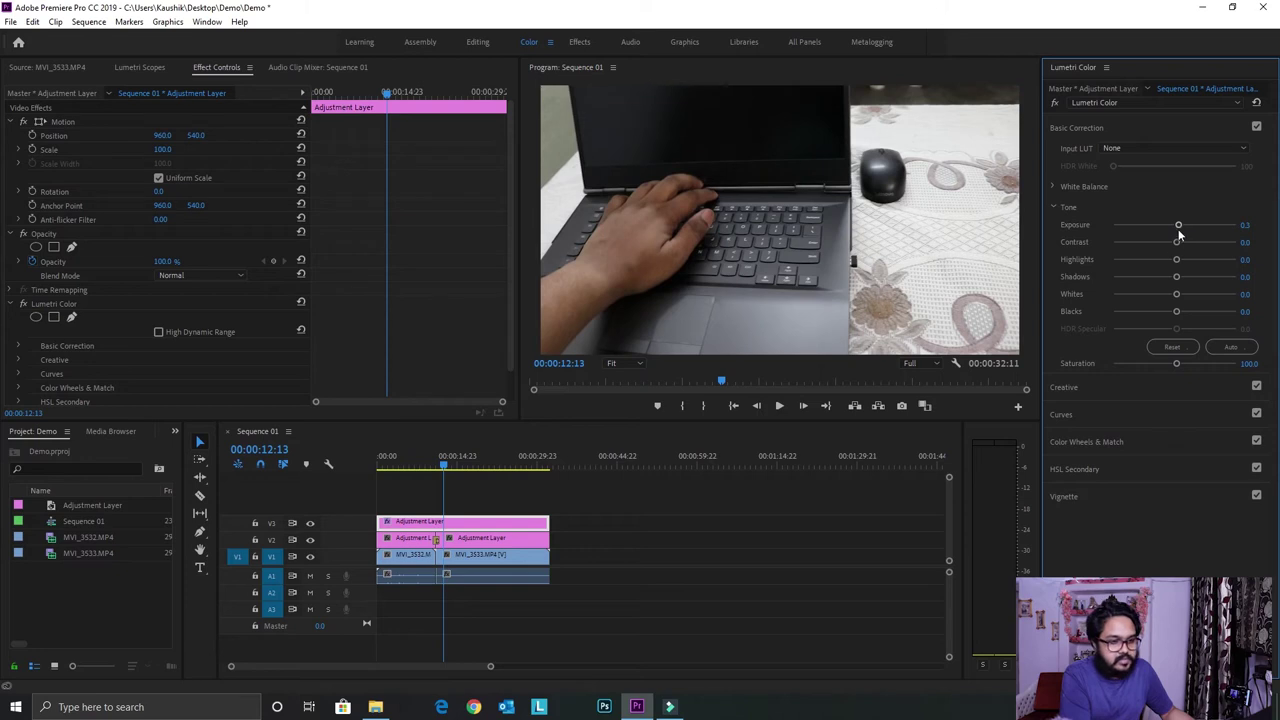
{"action": "left_click_drag", "start_coordinate": [1191, 246], "coordinate": [1165, 262]}
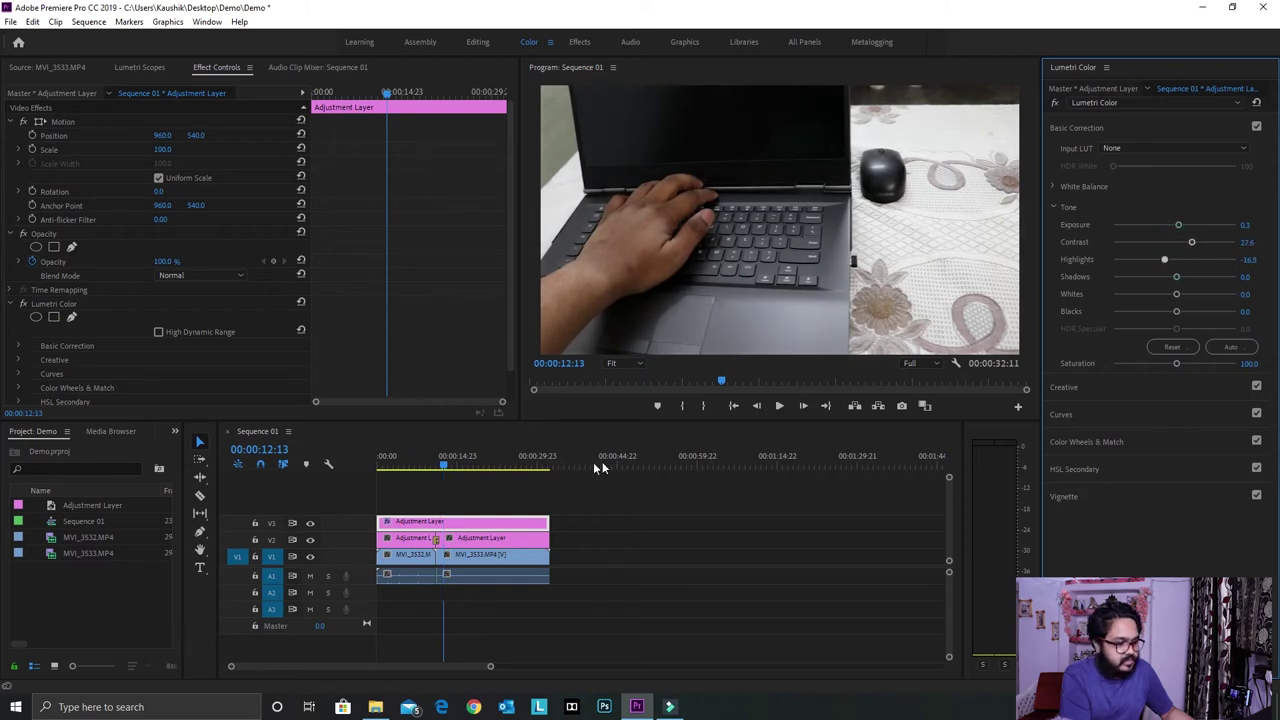
{"action": "left_click_drag", "start_coordinate": [444, 462], "coordinate": [459, 468]}
{"action": "left_click_drag", "start_coordinate": [1177, 278], "coordinate": [1154, 312]}
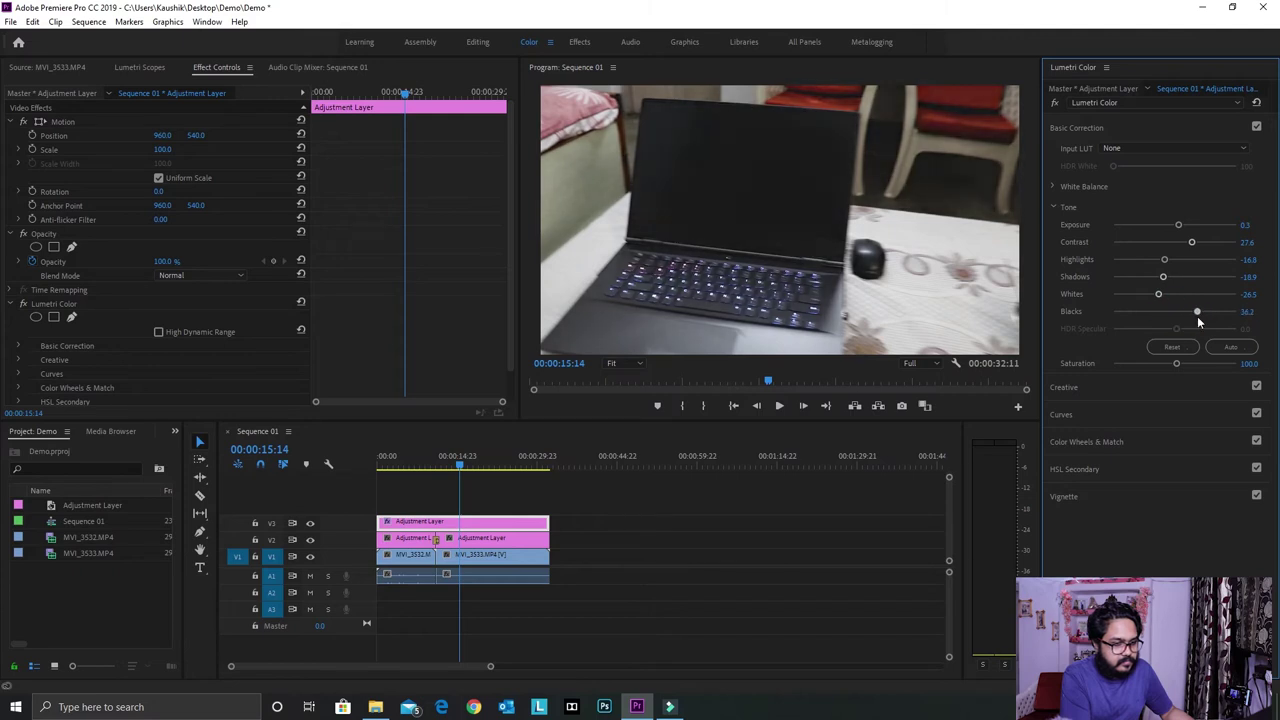
Step: Adjust white balance, with temperature up to 26.5 and tint down to 12.4, then ease temperature back
{"action": "left_click", "coordinate": [1053, 186]}
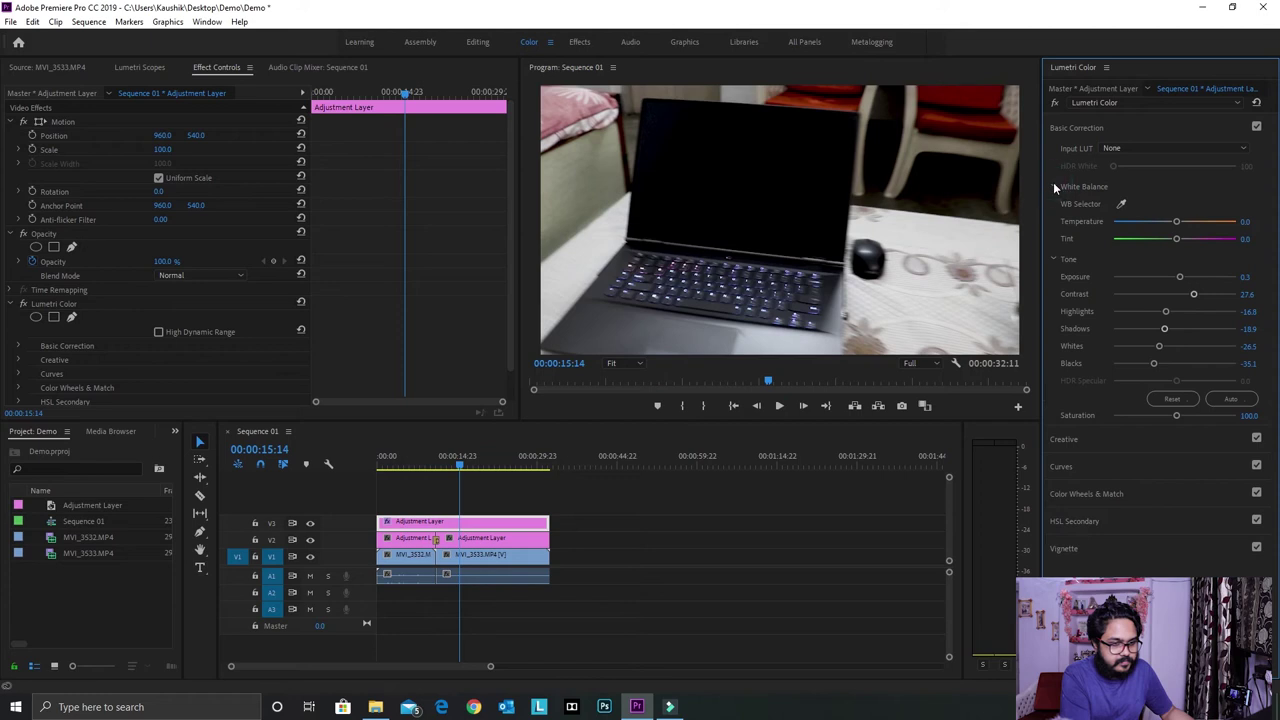
{"action": "left_click_drag", "start_coordinate": [1177, 222], "coordinate": [1191, 223]}
{"action": "left_click", "coordinate": [1188, 238]}
{"action": "left_click_drag", "start_coordinate": [1188, 242], "coordinate": [1183, 240]}
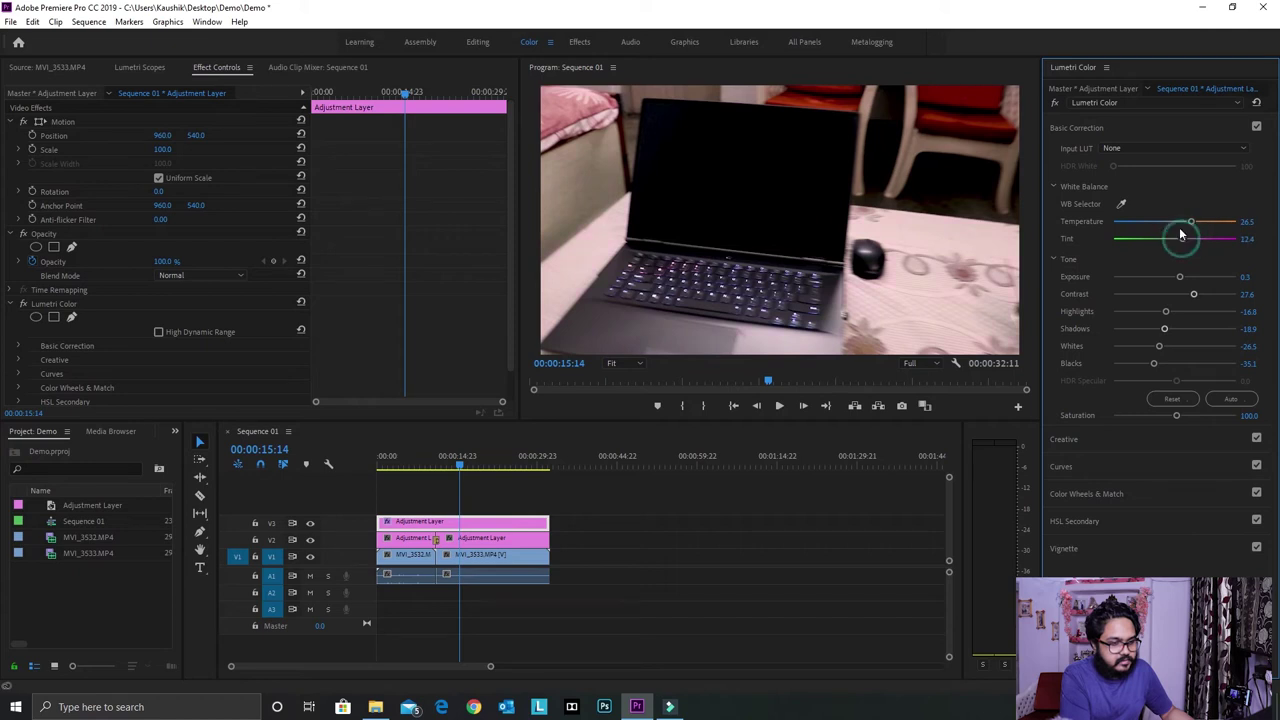
{"action": "left_click", "coordinate": [1183, 222]}
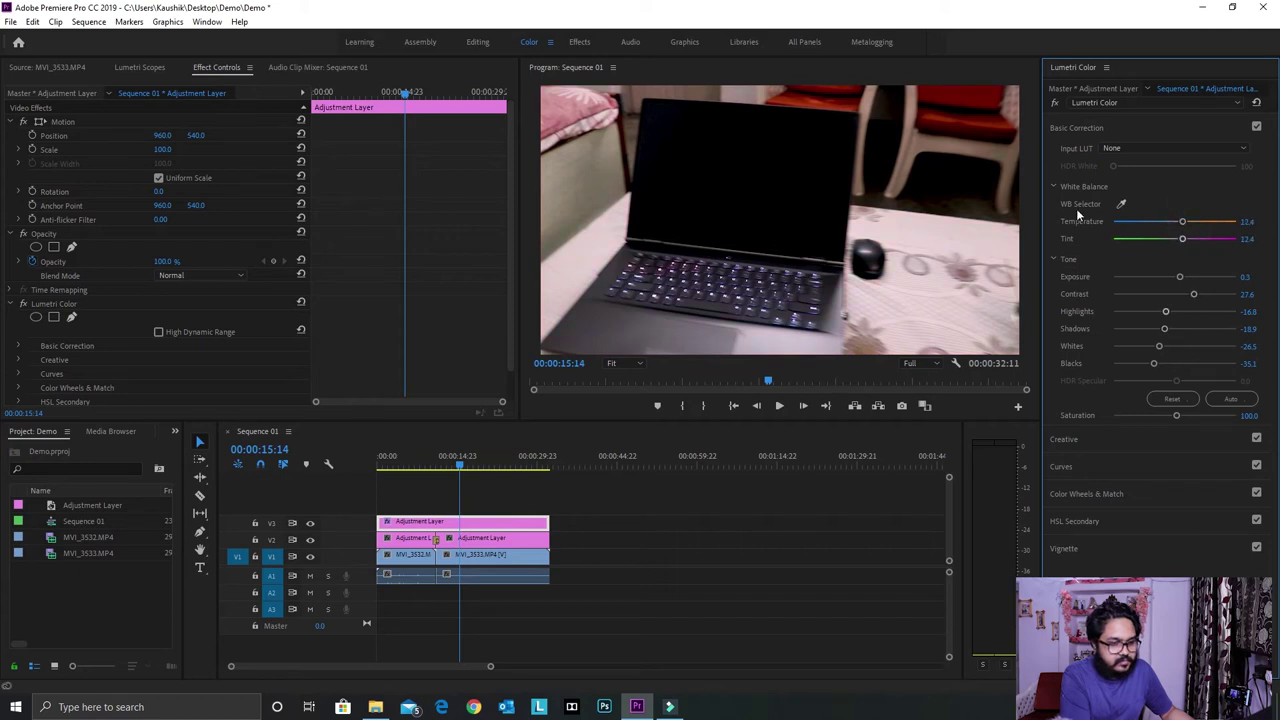
Step: Collapse the White Balance and Tone sections and open the Input LUT list
{"action": "left_click", "coordinate": [1055, 187]}
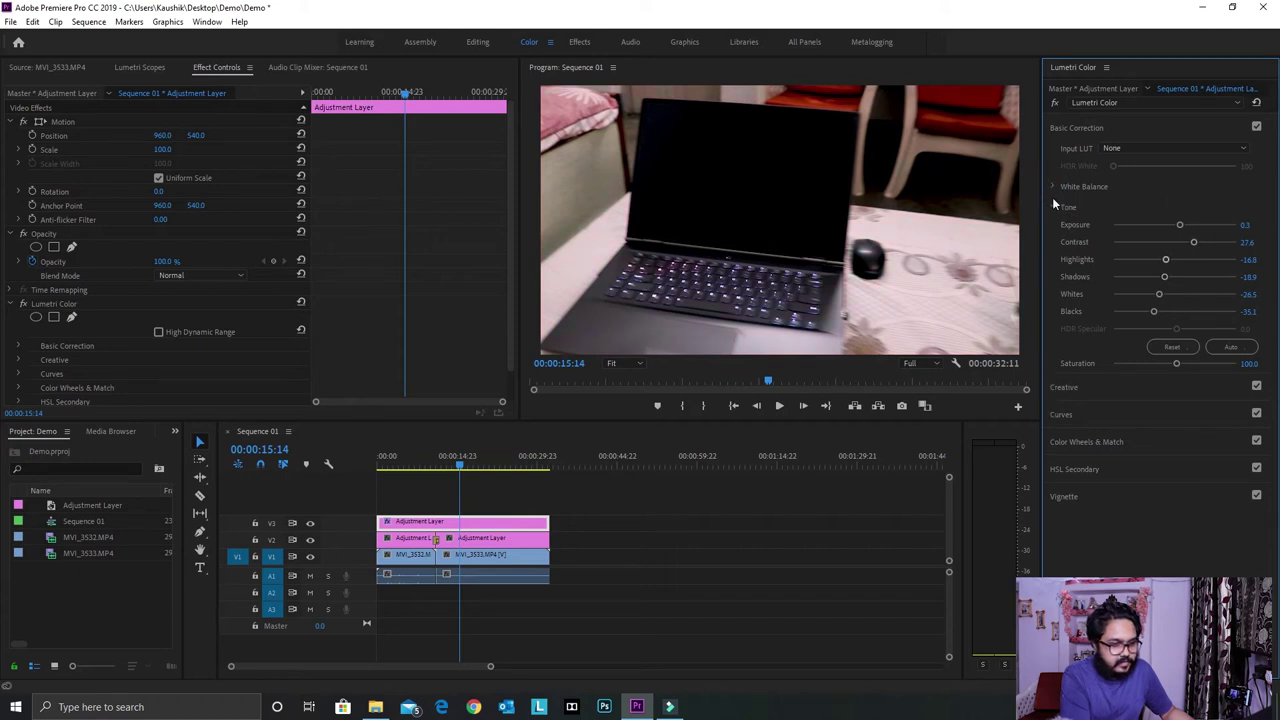
{"action": "left_click", "coordinate": [1055, 207]}
{"action": "left_click", "coordinate": [1156, 148]}
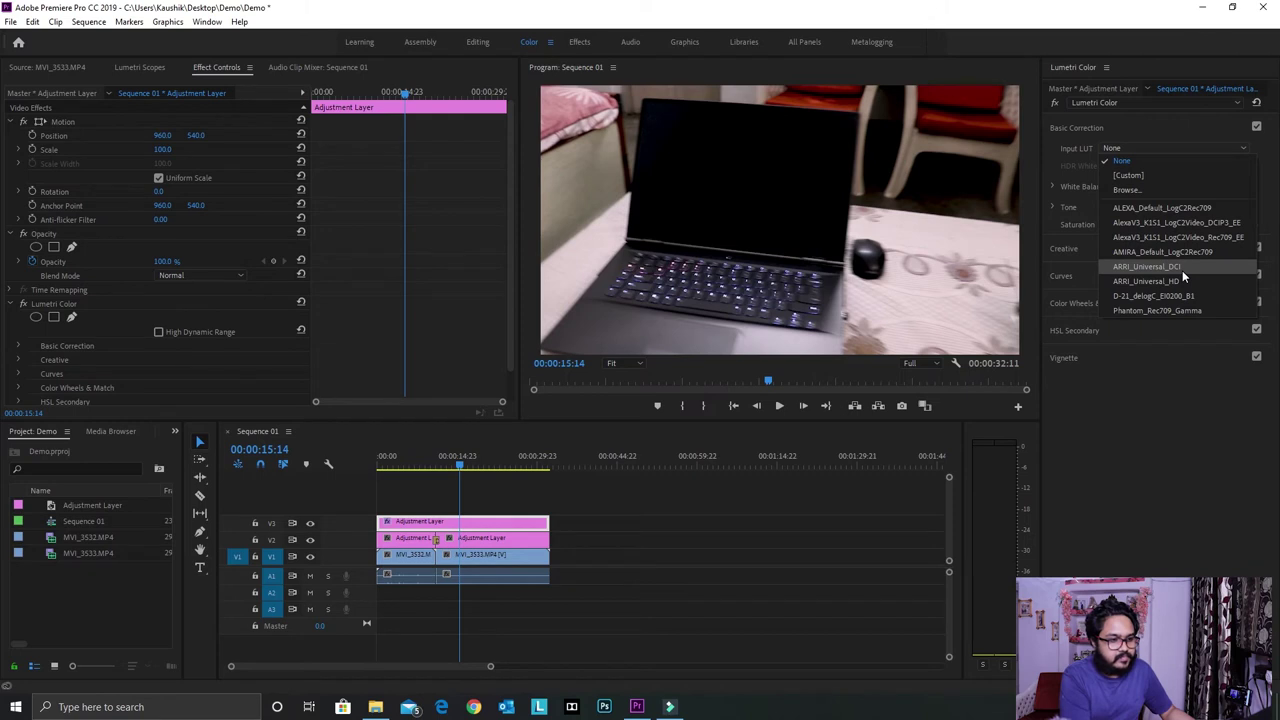
Step: Try ARRI_Universal_DCI and AlexaV3_K1S1_LogC2Video_DCIP3_EE, then settle on the ARRI_Universal_HD input LUT
{"action": "left_click", "coordinate": [1182, 270]}
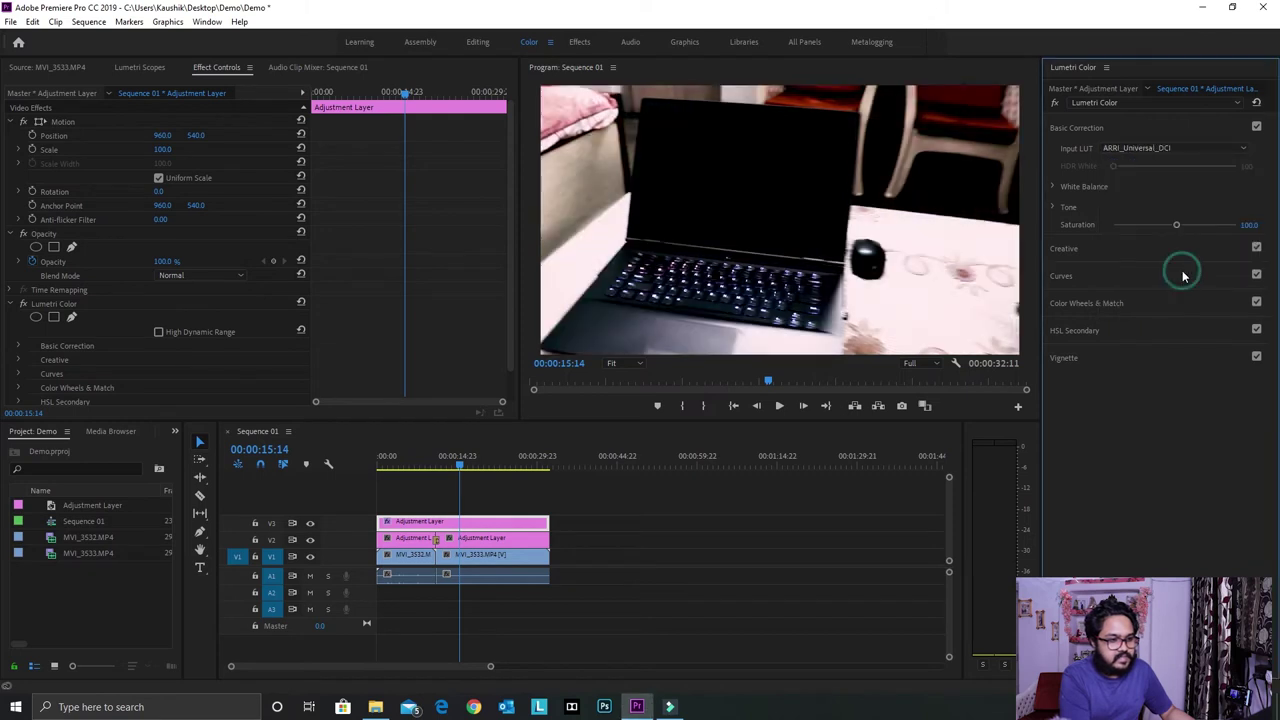
{"action": "left_click", "coordinate": [1204, 147]}
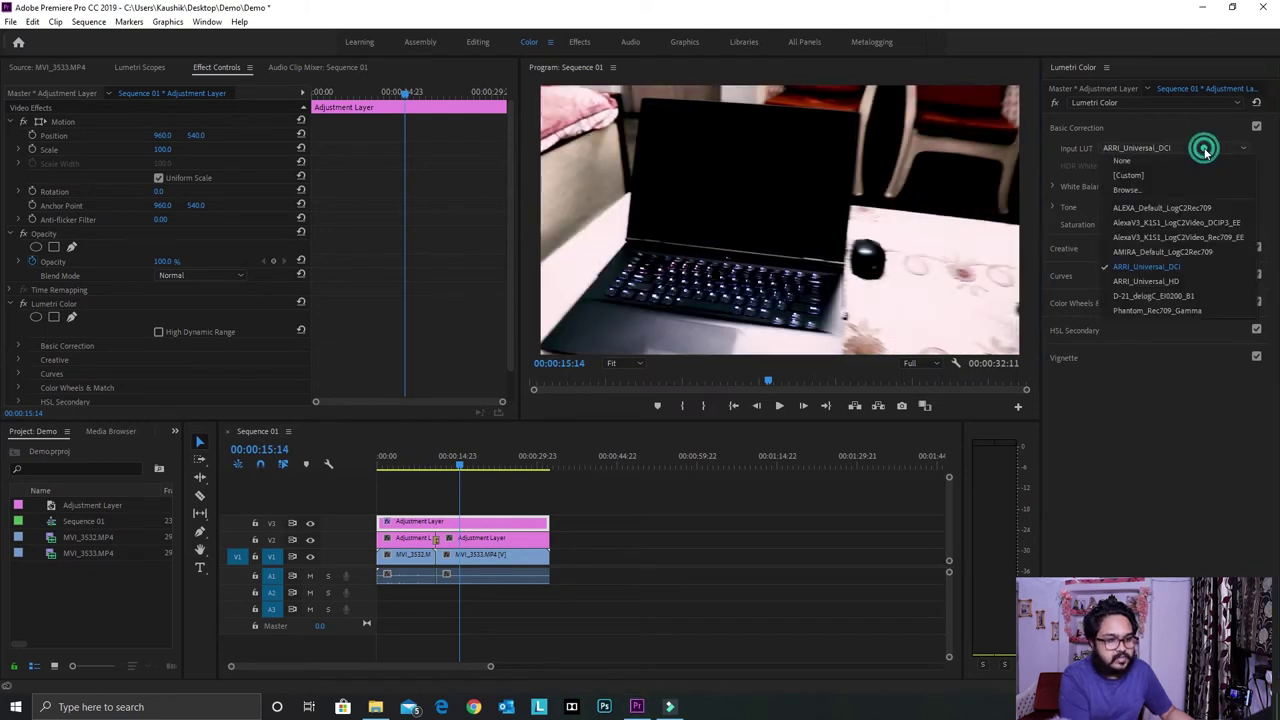
{"action": "left_click", "coordinate": [1181, 226]}
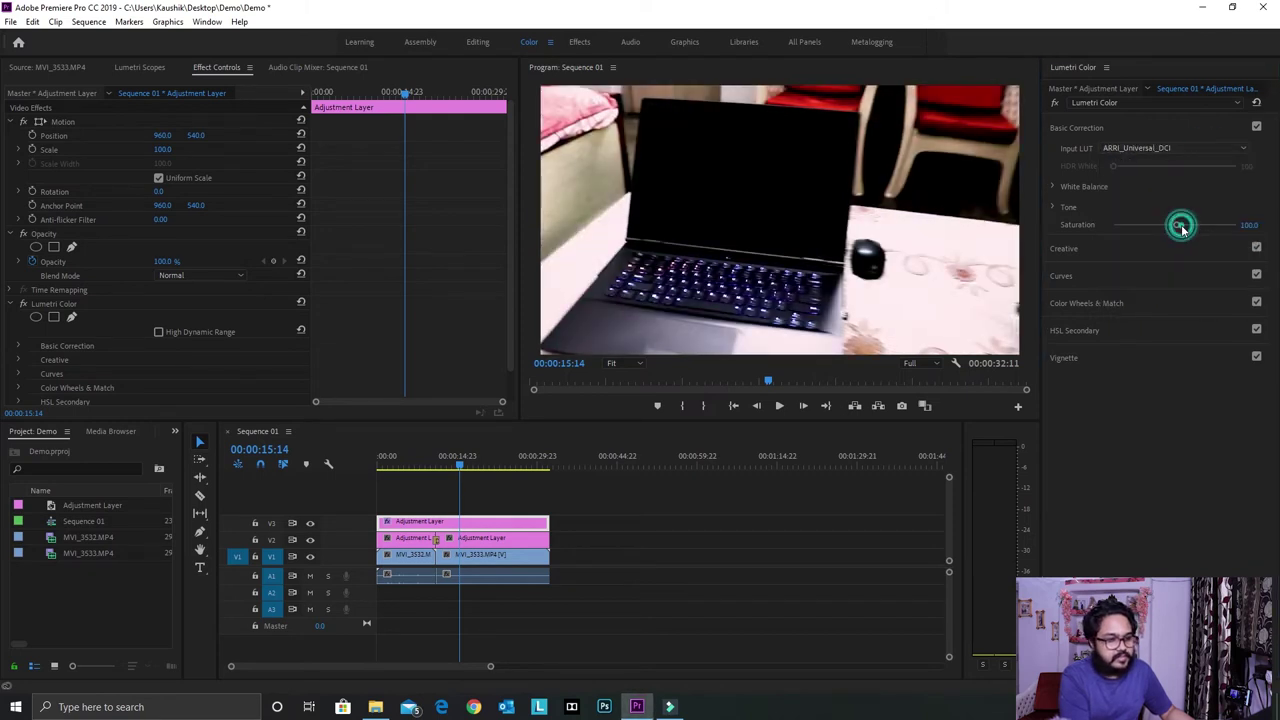
{"action": "left_click", "coordinate": [1204, 148]}
{"action": "left_click", "coordinate": [1180, 283]}
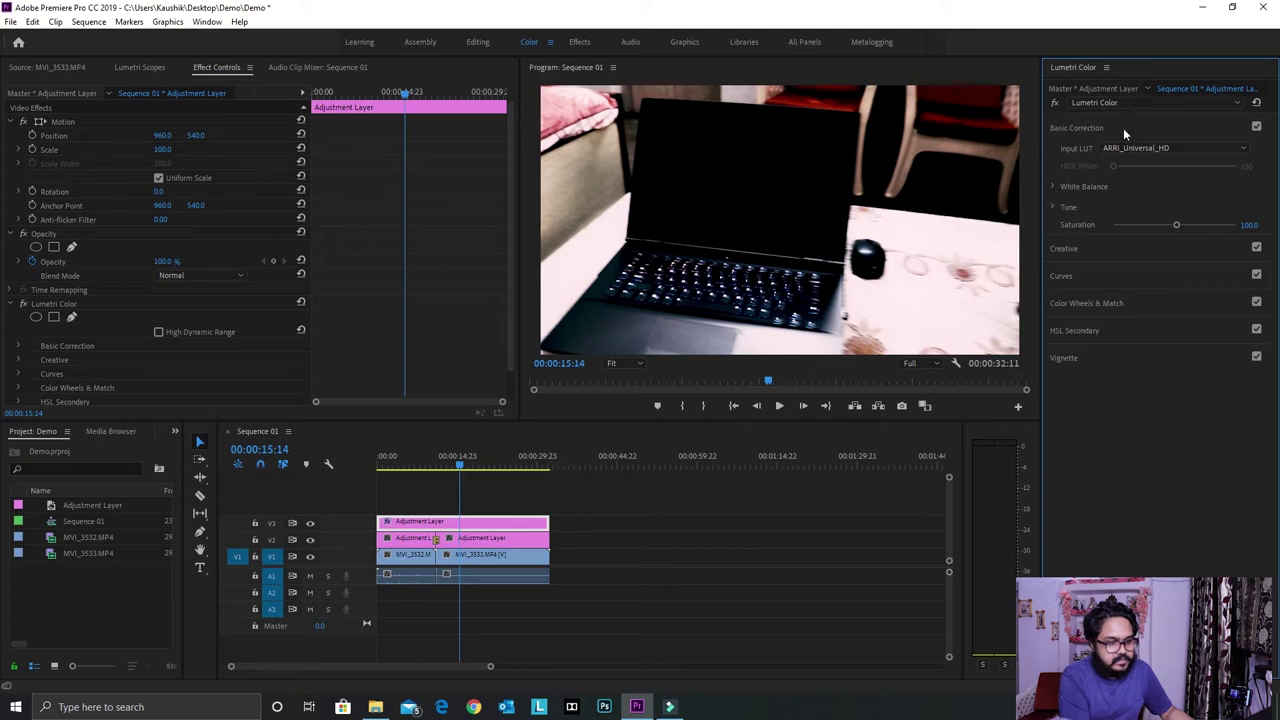
{"action": "left_click", "coordinate": [1060, 248]}
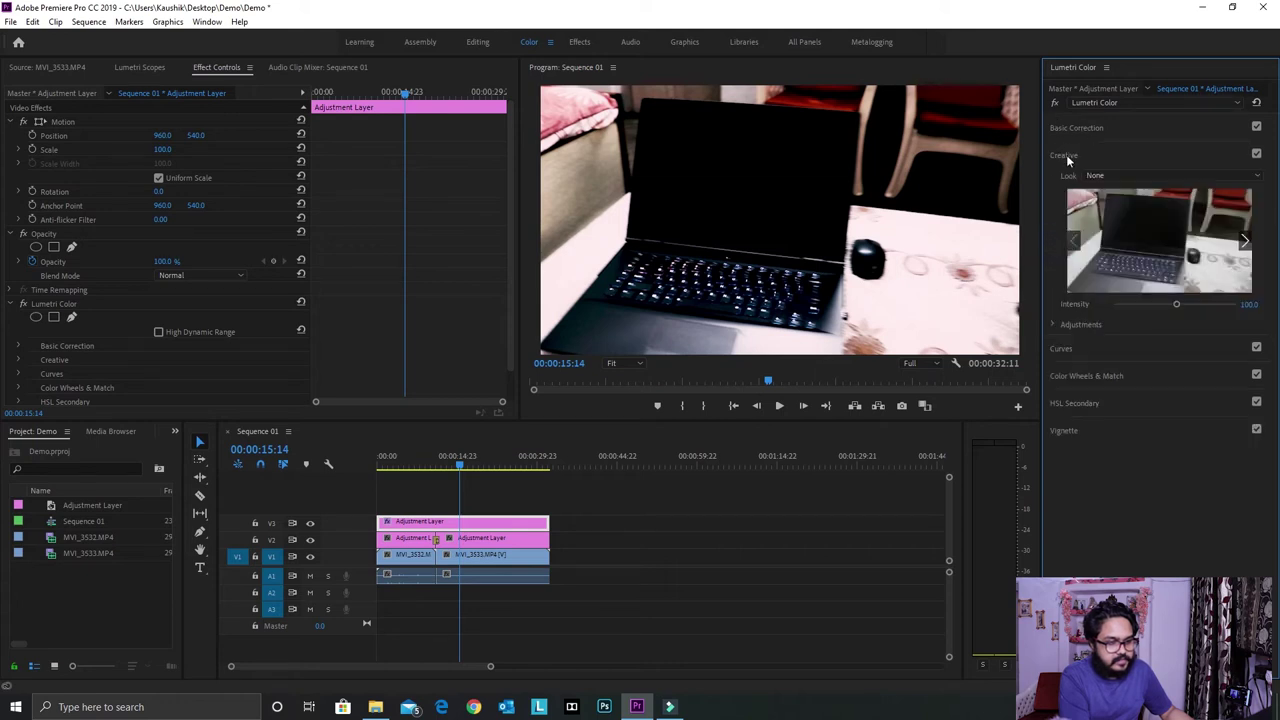
{"action": "left_click", "coordinate": [1065, 152]}
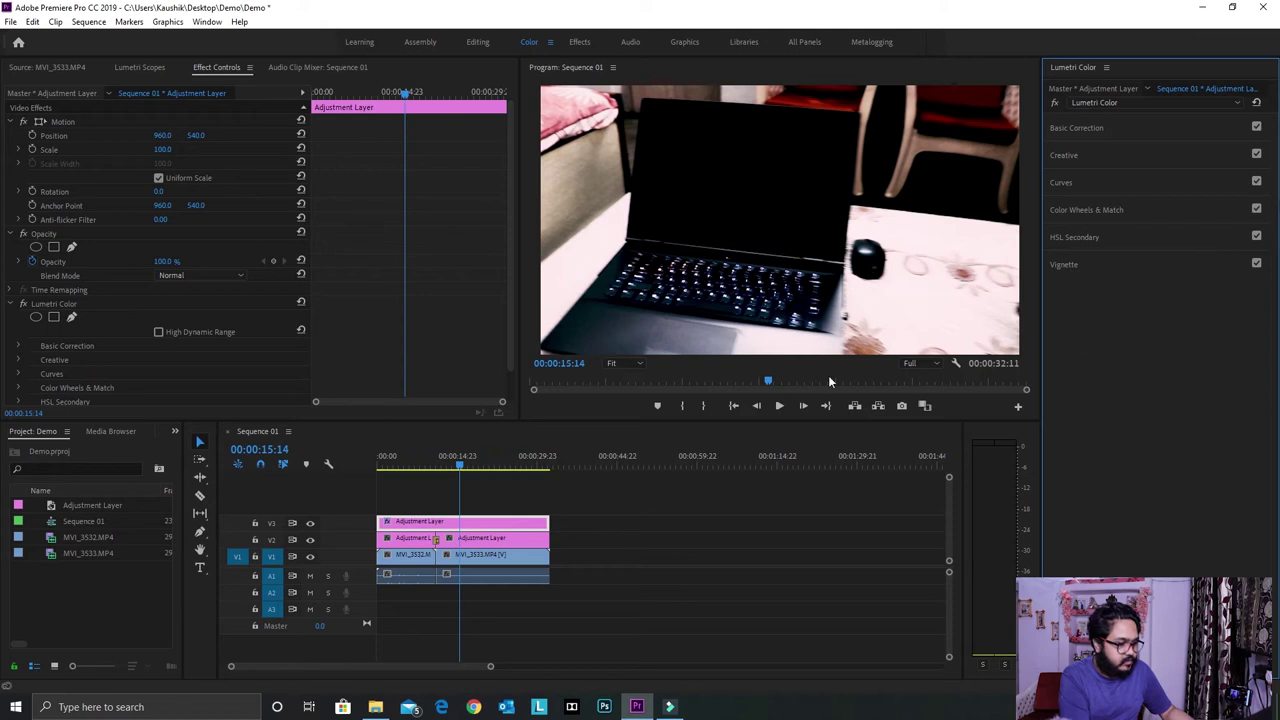
Step: Inspect both adjustment layers, MVI_3533.MP4 and MVI_3532.MP4 in turn, then deselect everything
{"action": "left_click", "coordinate": [549, 554]}
{"action": "left_click", "coordinate": [453, 521]}
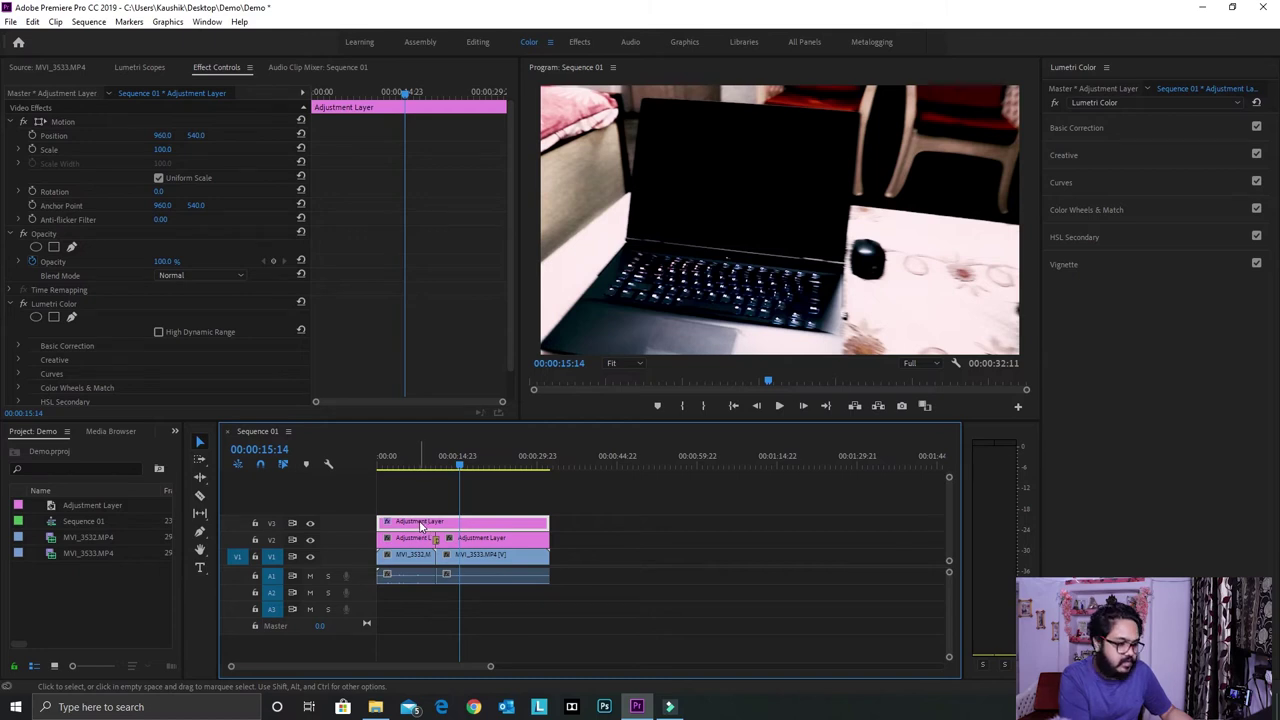
{"action": "left_click", "coordinate": [455, 540]}
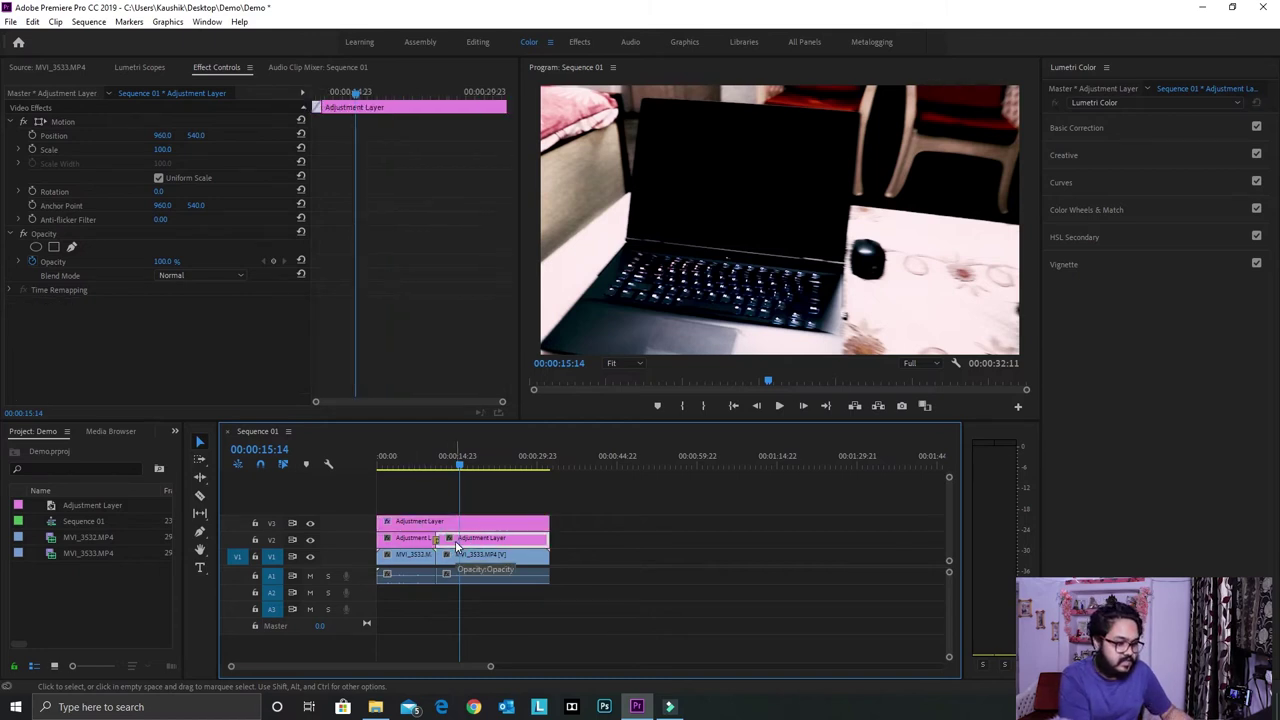
{"action": "left_click", "coordinate": [397, 557]}
{"action": "left_click", "coordinate": [457, 558]}
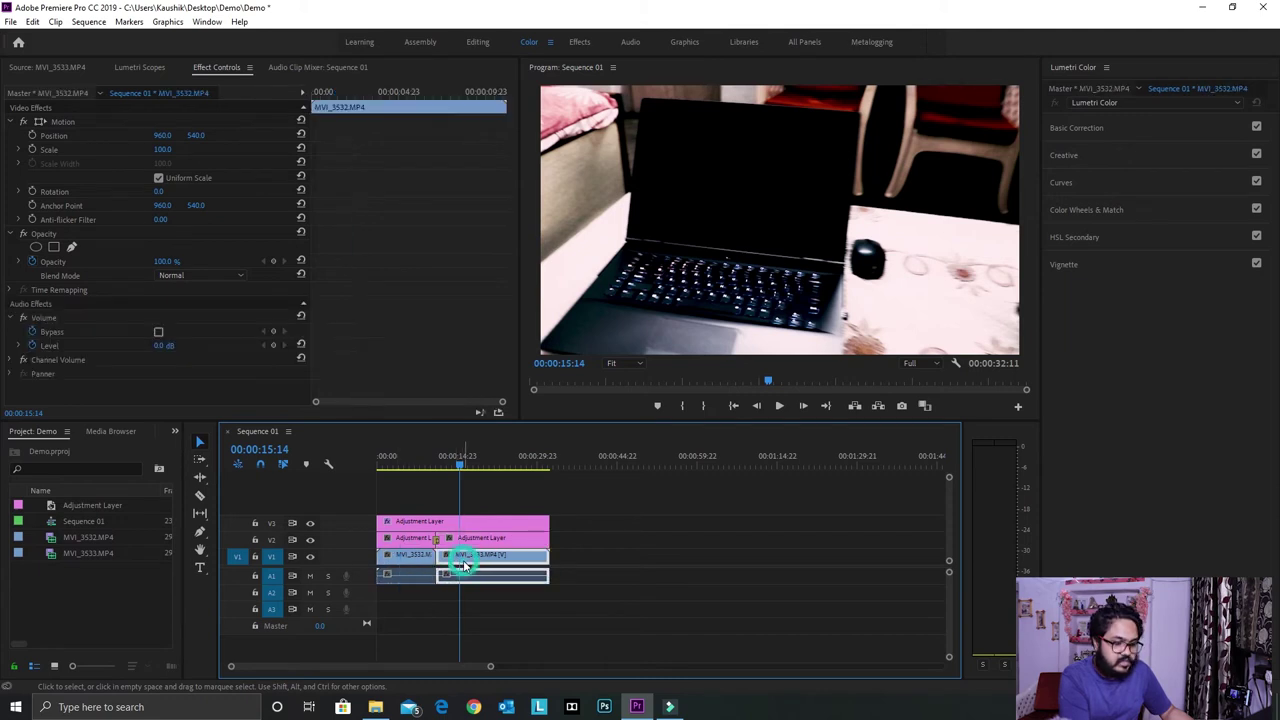
{"action": "left_click", "coordinate": [390, 566]}
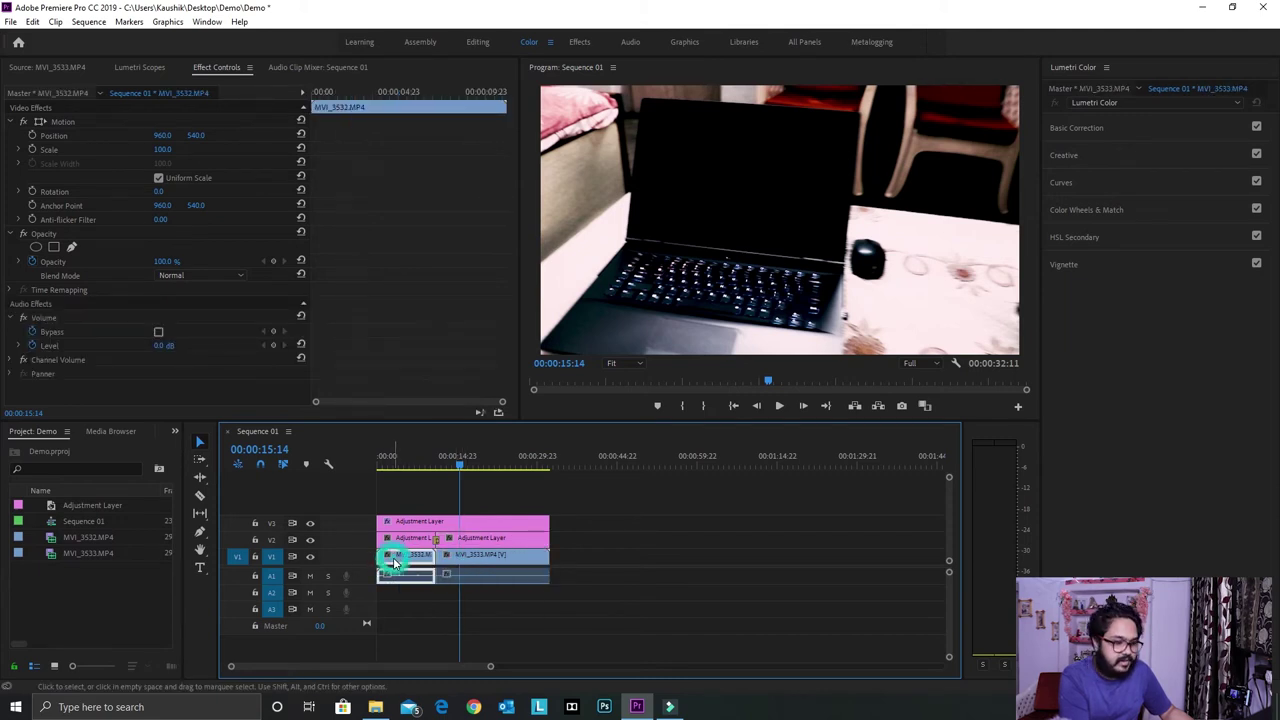
{"action": "left_click", "coordinate": [600, 548]}
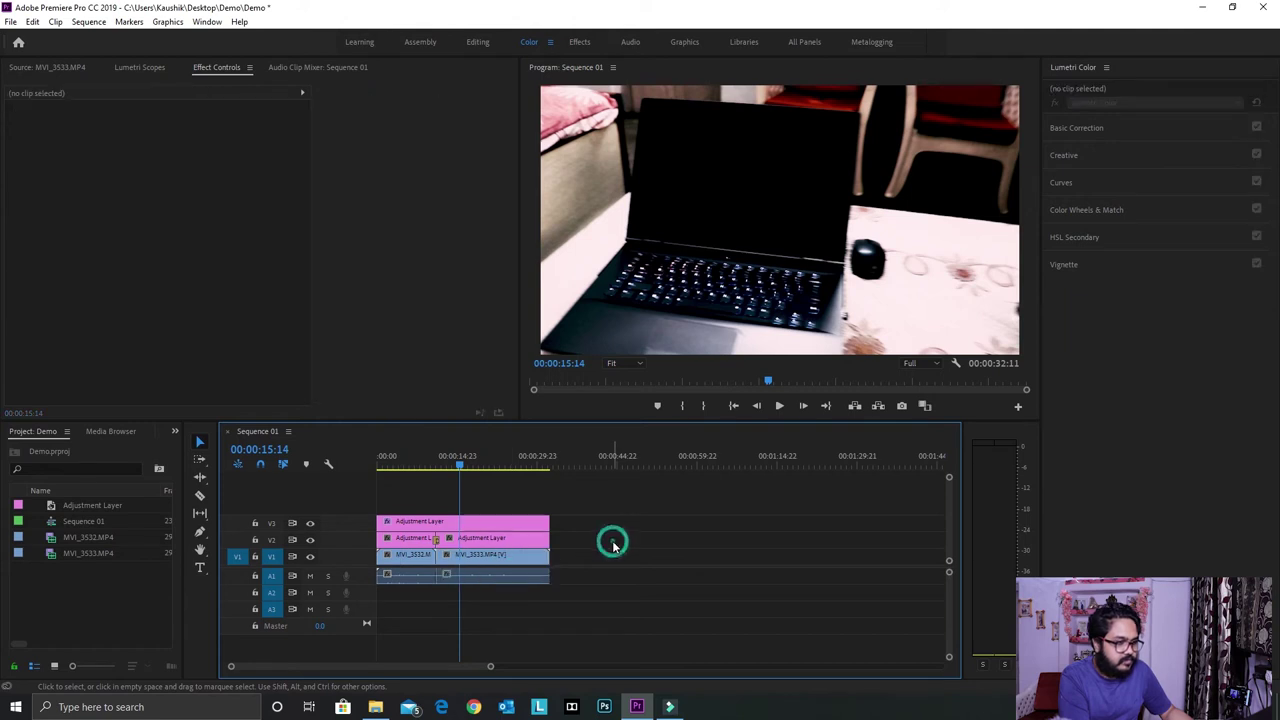
Step: Switch to the Editing workspace, select all sequence clips, and open Export Settings with Ctrl+M
{"action": "left_click", "coordinate": [478, 43]}
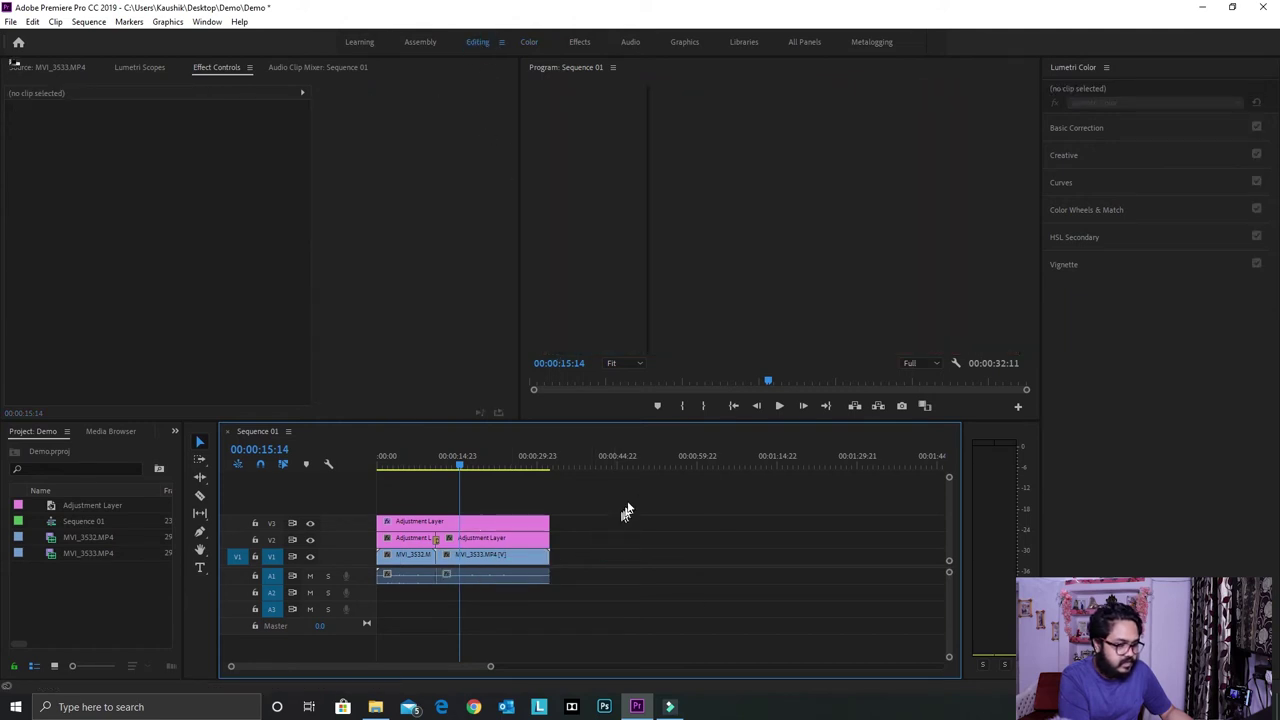
{"action": "left_click_drag", "start_coordinate": [637, 480], "coordinate": [421, 619]}
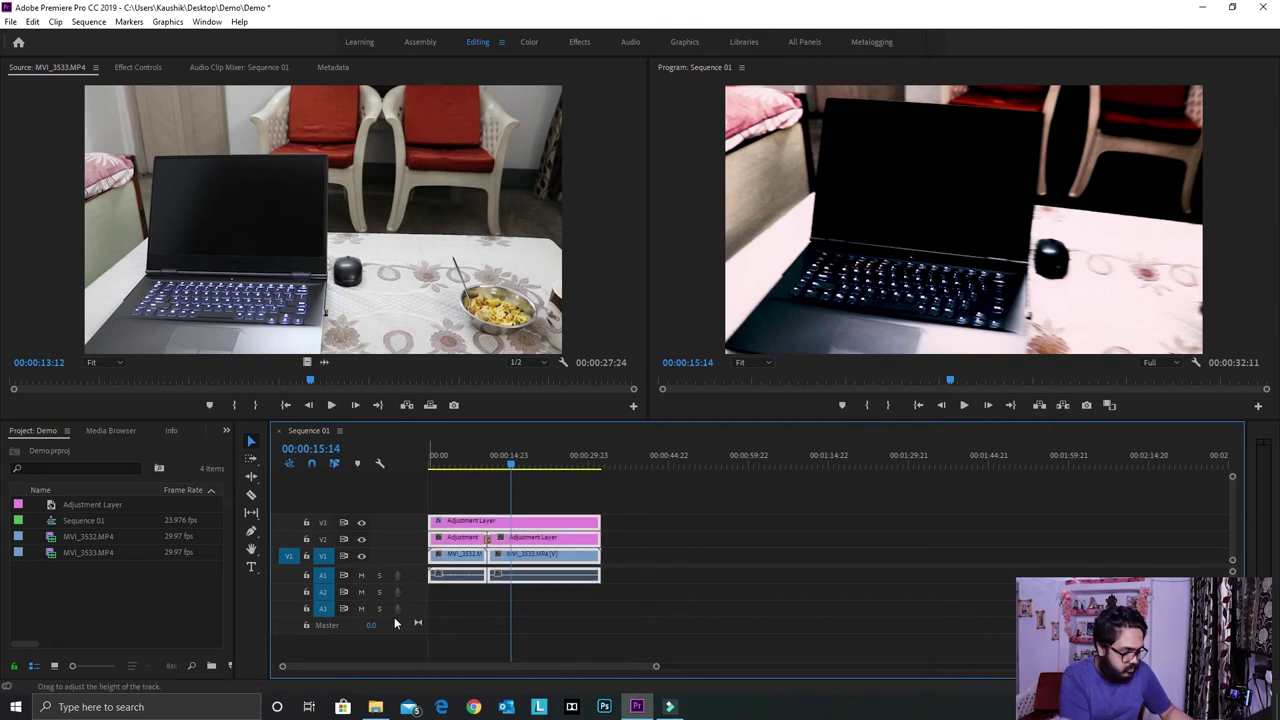
{"action": "key", "text": "ctrl+m"}
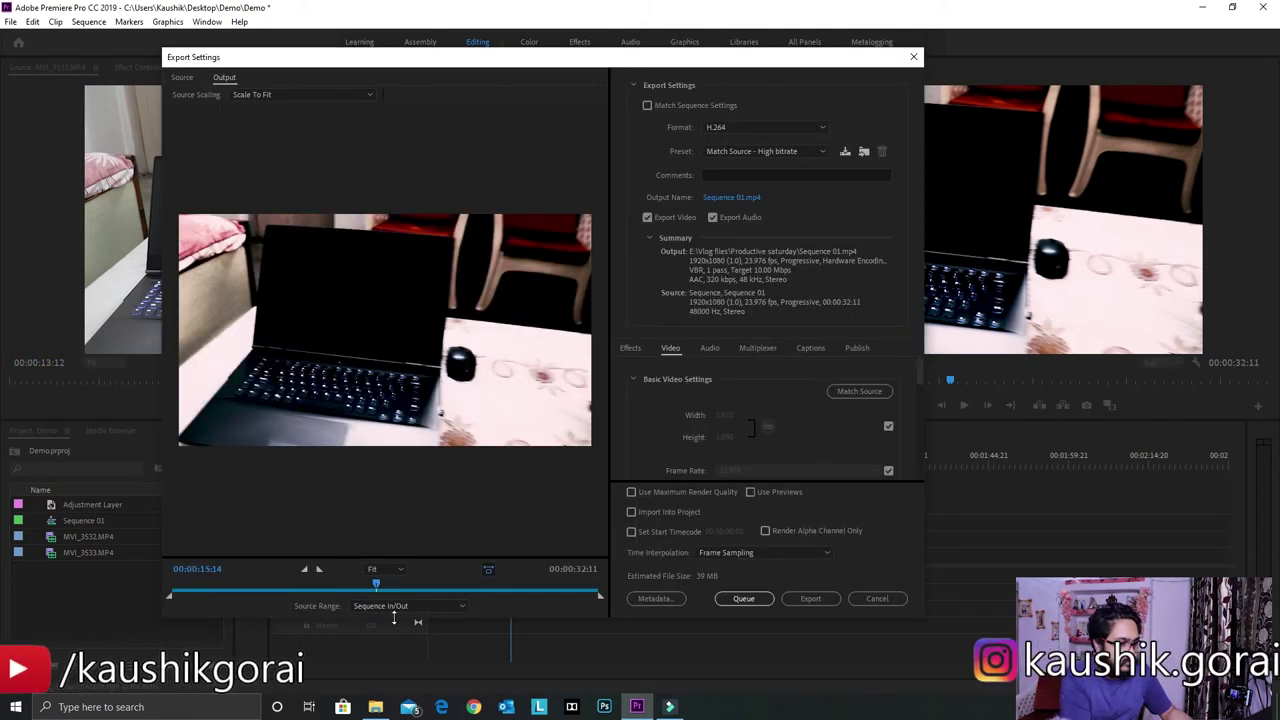
Step: Keep the H.264 Match Source - High bitrate preset and open the output file name dialog
{"action": "left_click", "coordinate": [799, 152]}
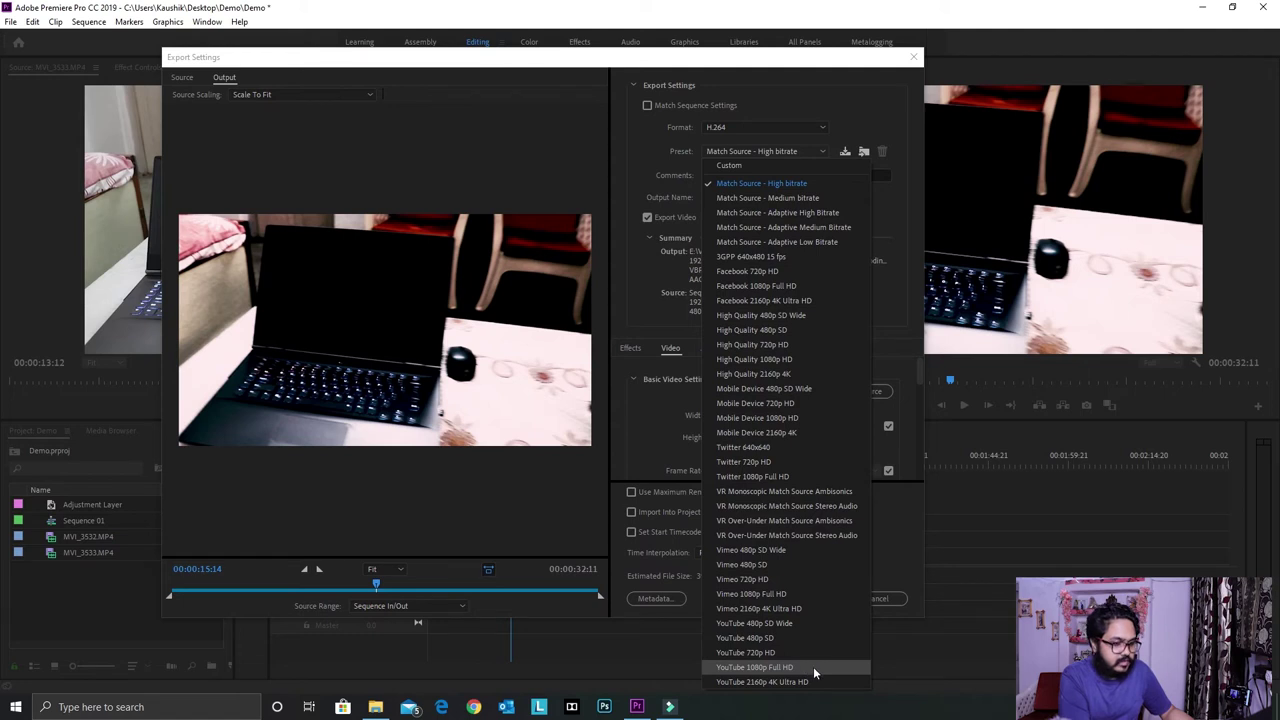
{"action": "left_click", "coordinate": [802, 188]}
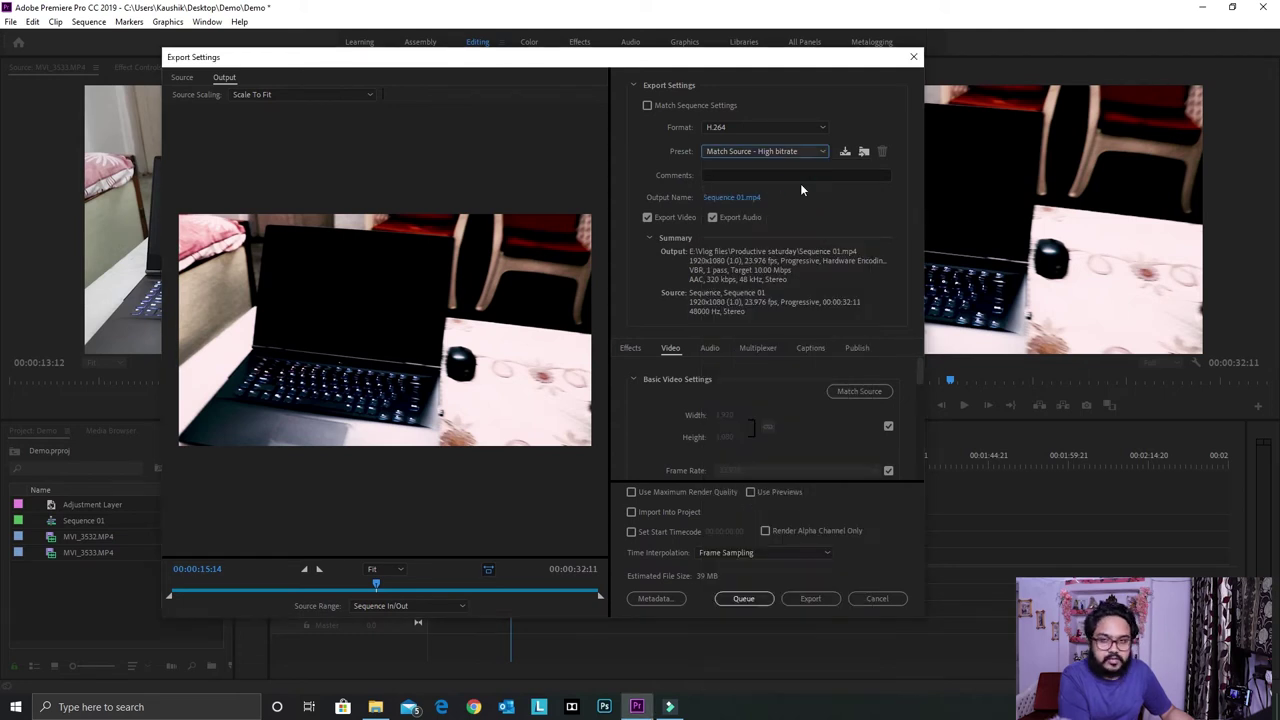
{"action": "left_click", "coordinate": [732, 198]}
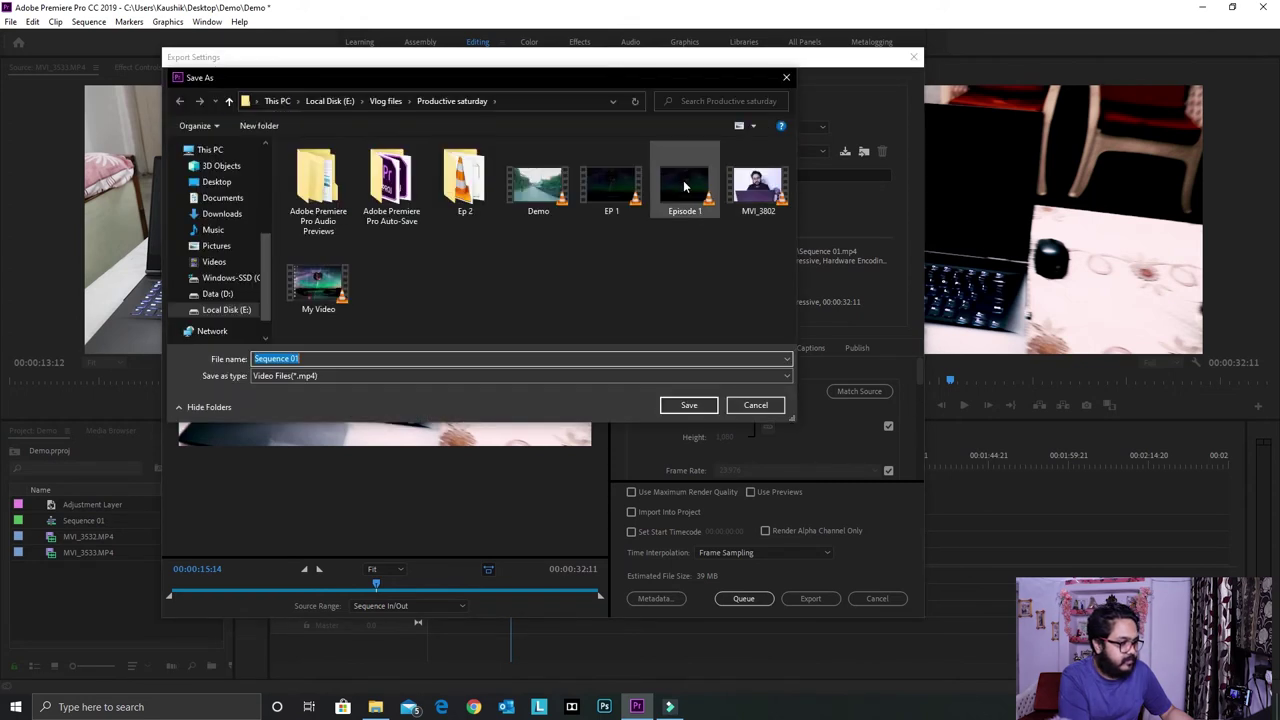
Step: Name the output Demo in the desktop Demo folder and start the export
{"action": "type", "text": "Demo"}
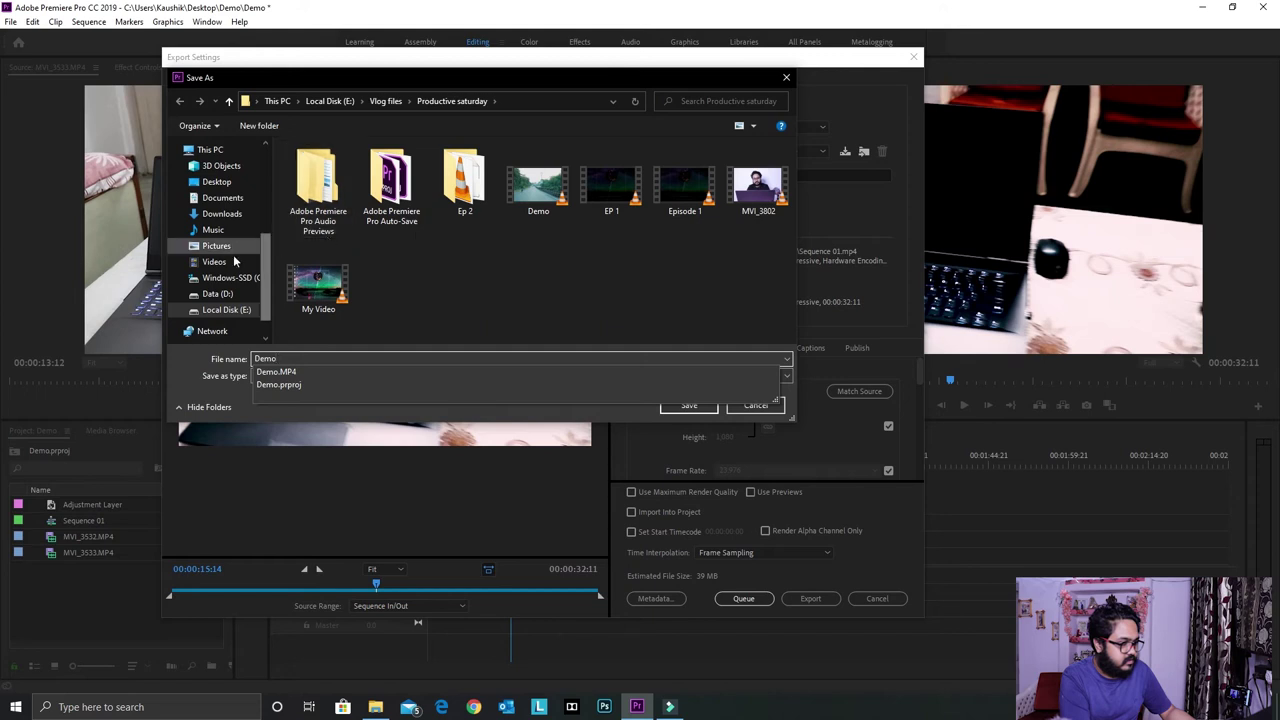
{"action": "scroll", "coordinate": [220, 240], "scroll_direction": "up", "scroll_amount": 5}
{"action": "left_click", "coordinate": [229, 197]}
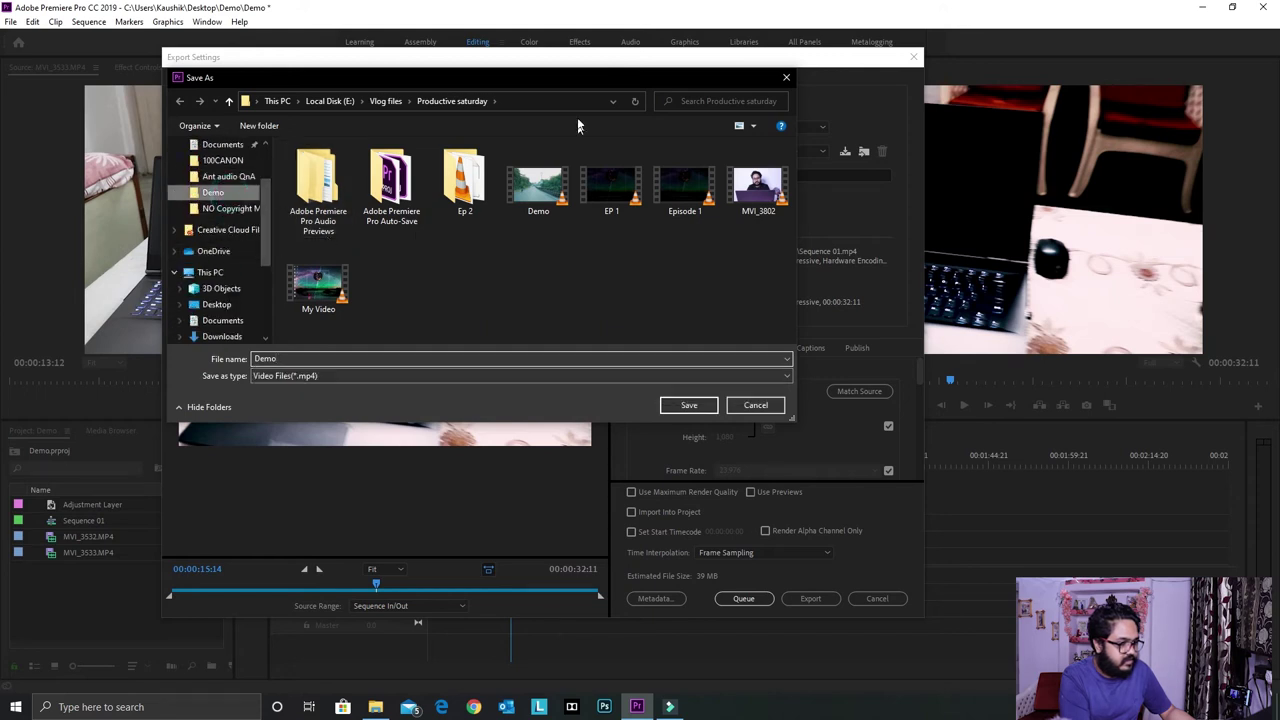
{"action": "left_click", "coordinate": [690, 405]}
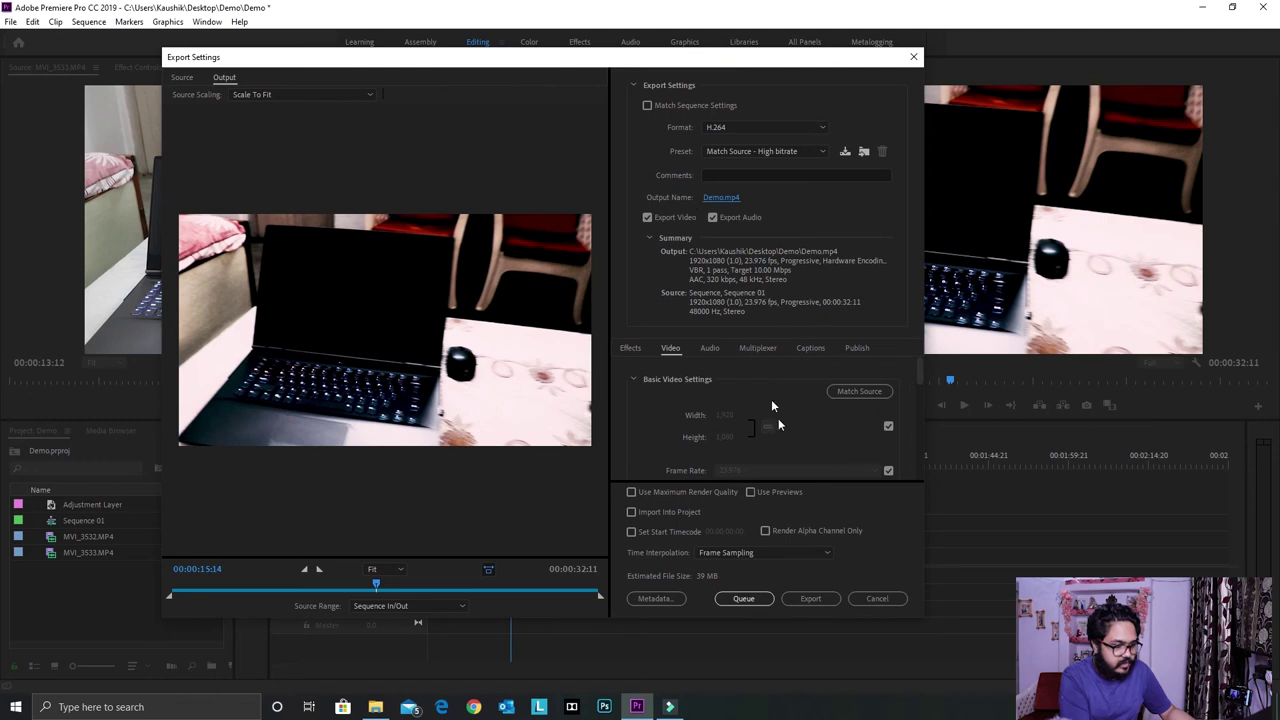
{"action": "left_click", "coordinate": [815, 600]}
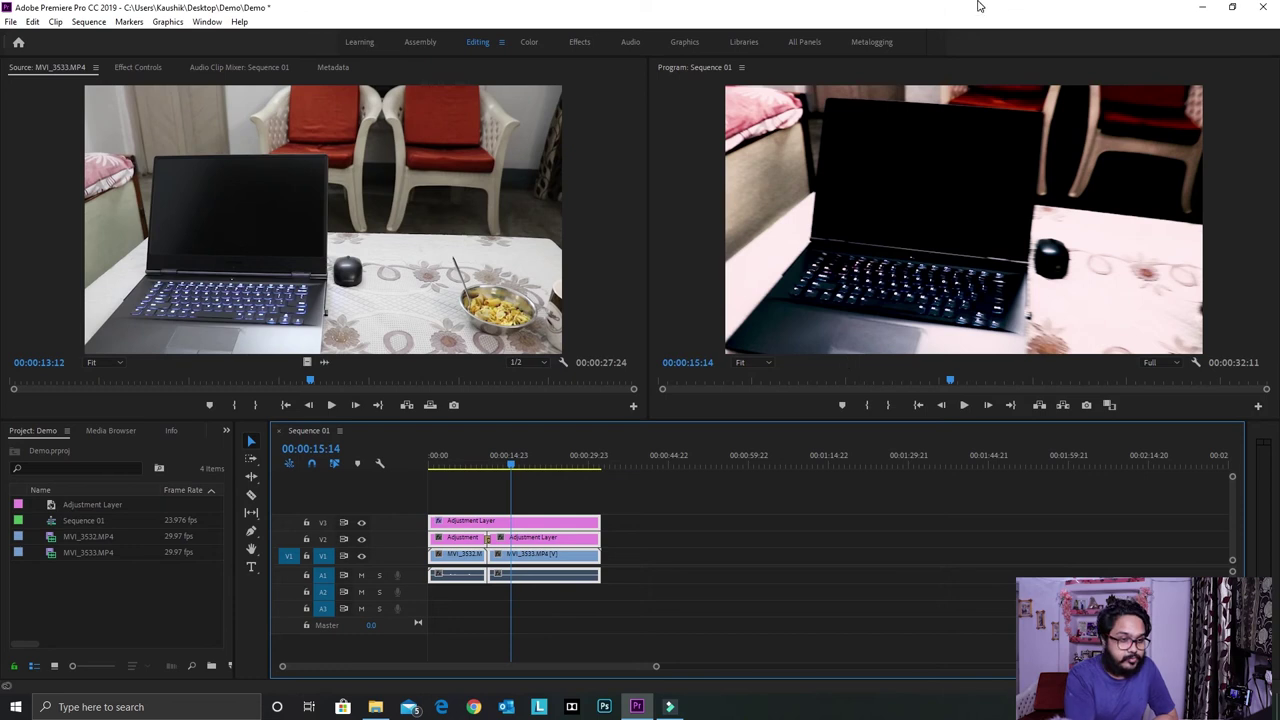
Step: Play the exported Demo.mp4 from the desktop Demo folder in VLC, then return to Premiere
{"action": "left_click", "coordinate": [1200, 7]}
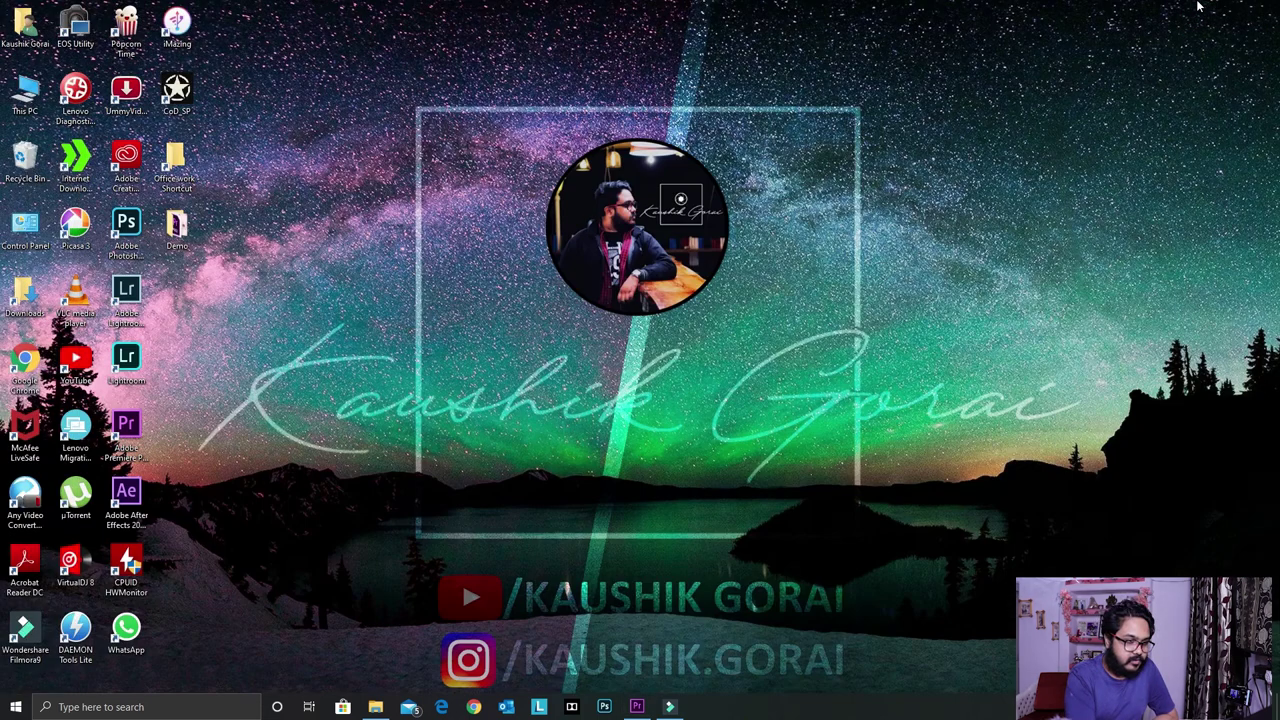
{"action": "double_click", "coordinate": [177, 226]}
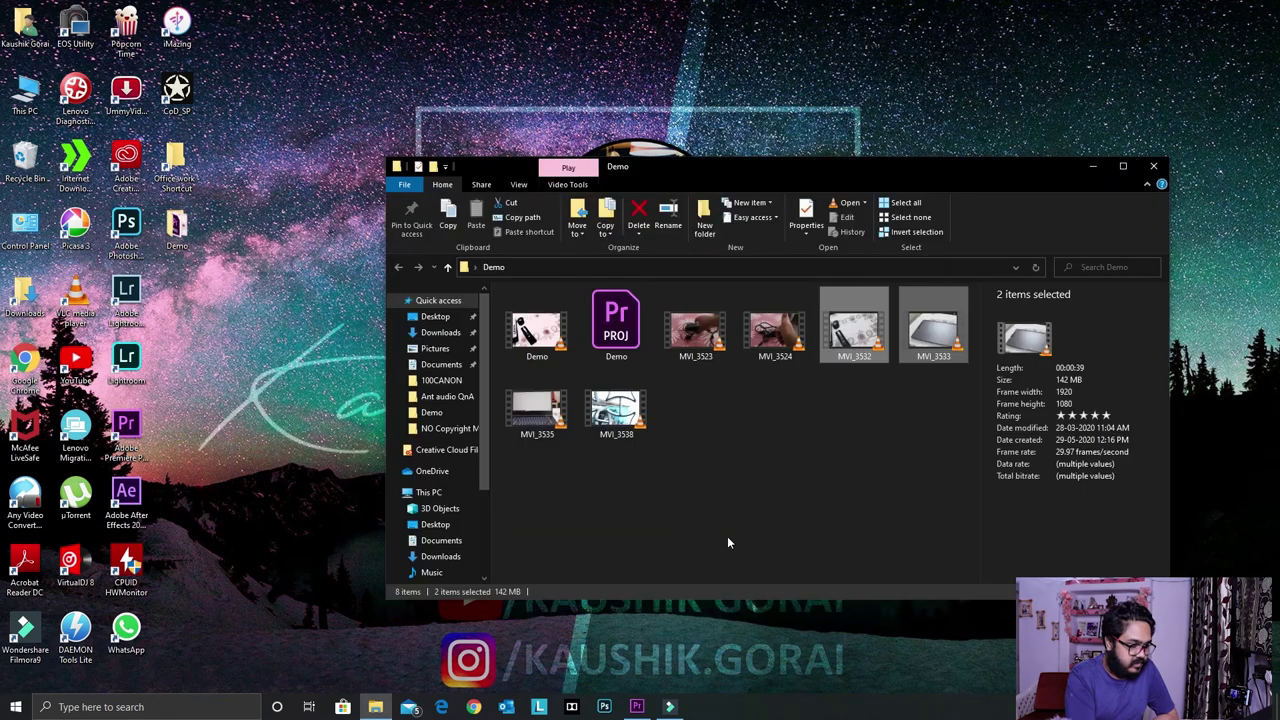
{"action": "double_click", "coordinate": [533, 337]}
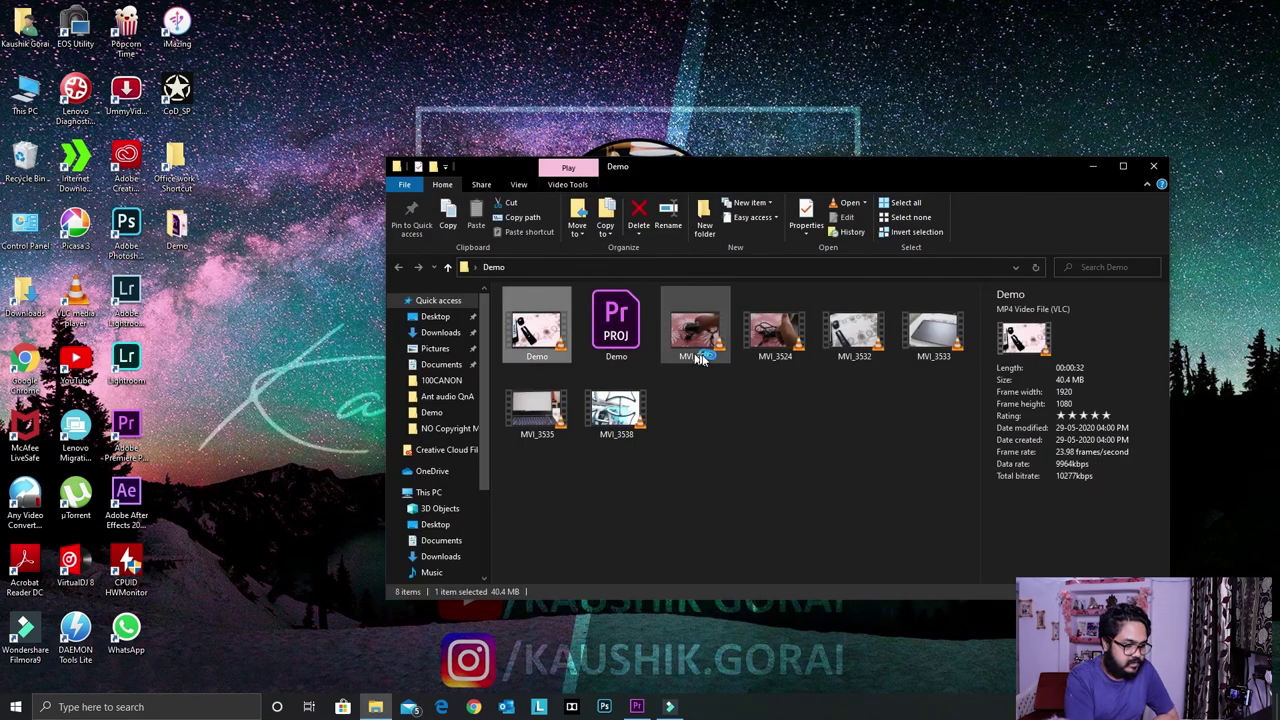
{"action": "scroll", "coordinate": [801, 396], "scroll_direction": "down", "scroll_amount": 4}
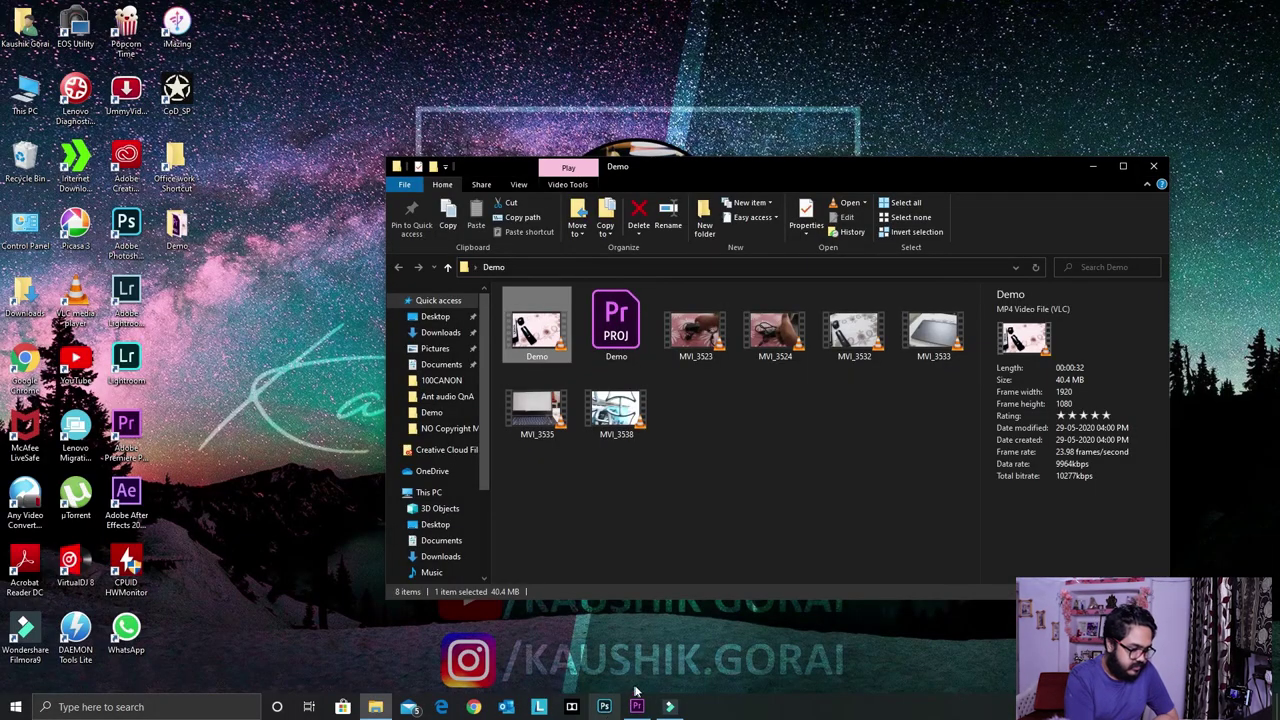
{"action": "left_click", "coordinate": [636, 706]}
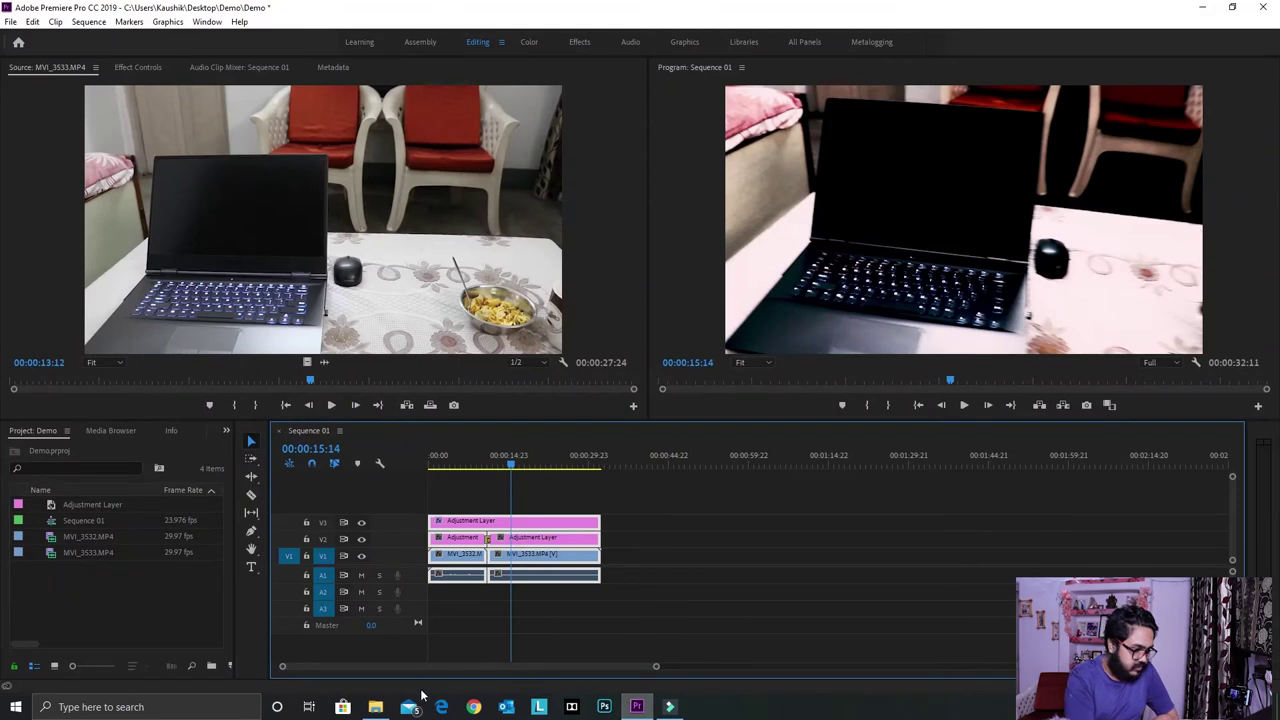
Step: Select the MVI_3532 clip, check its context menu, then select the first adjustment layer
{"action": "left_click", "coordinate": [483, 622]}
{"action": "left_click", "coordinate": [463, 557]}
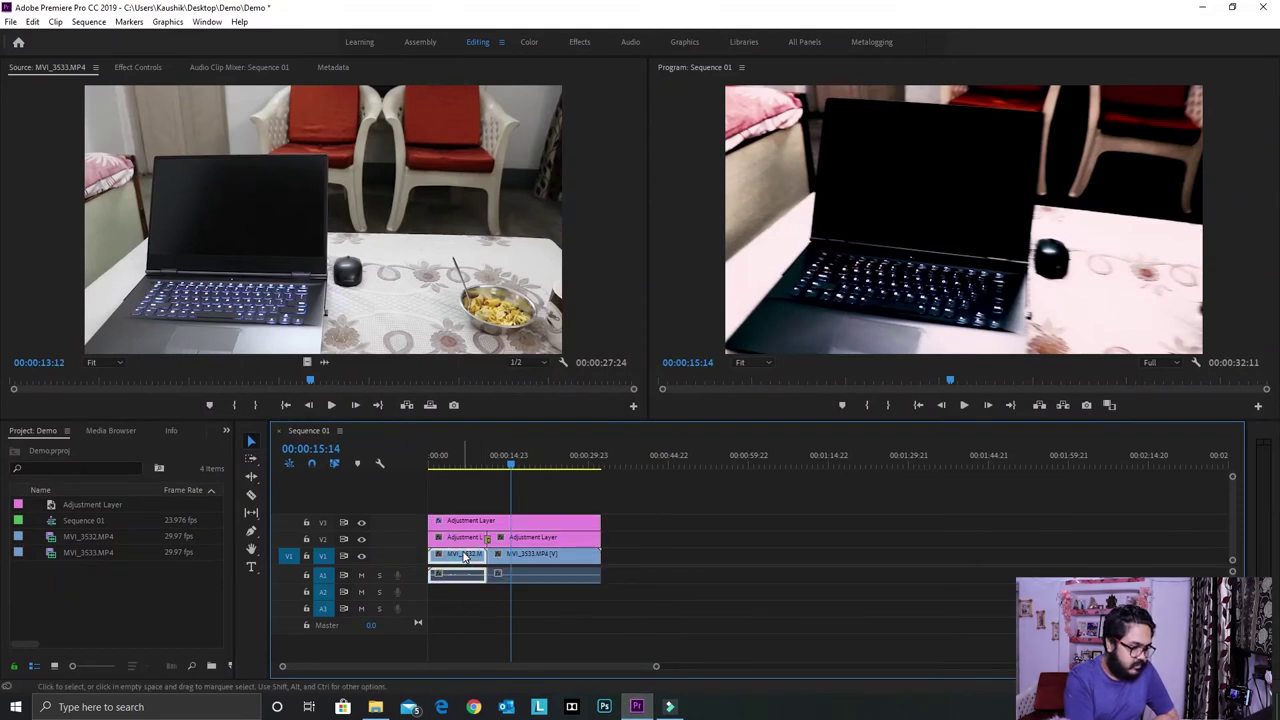
{"action": "right_click", "coordinate": [463, 557]}
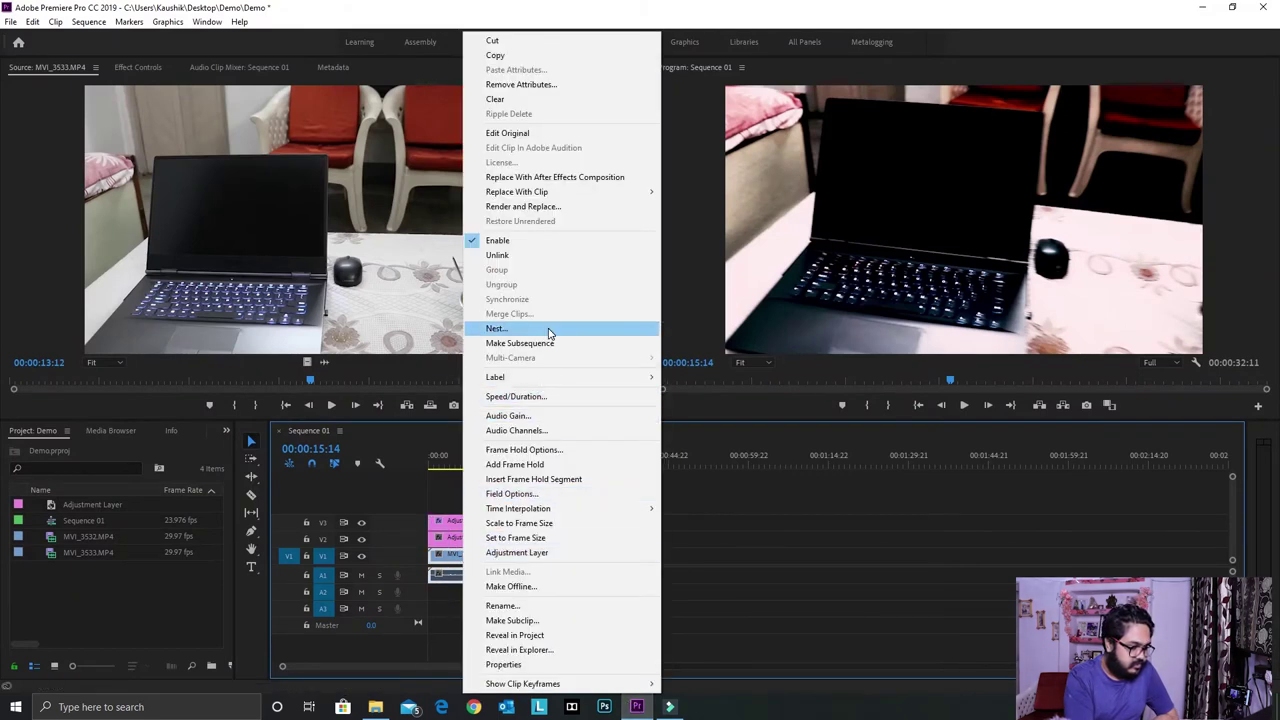
{"action": "left_click", "coordinate": [694, 576]}
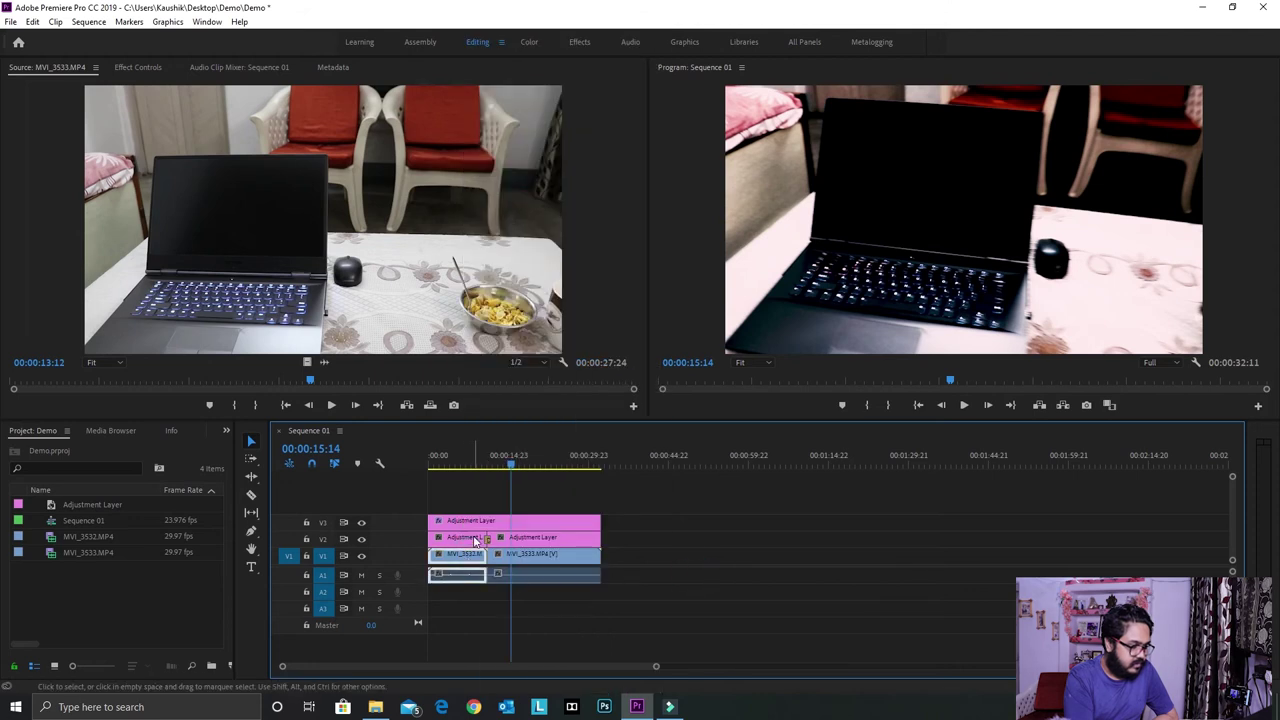
{"action": "left_click", "coordinate": [465, 538]}
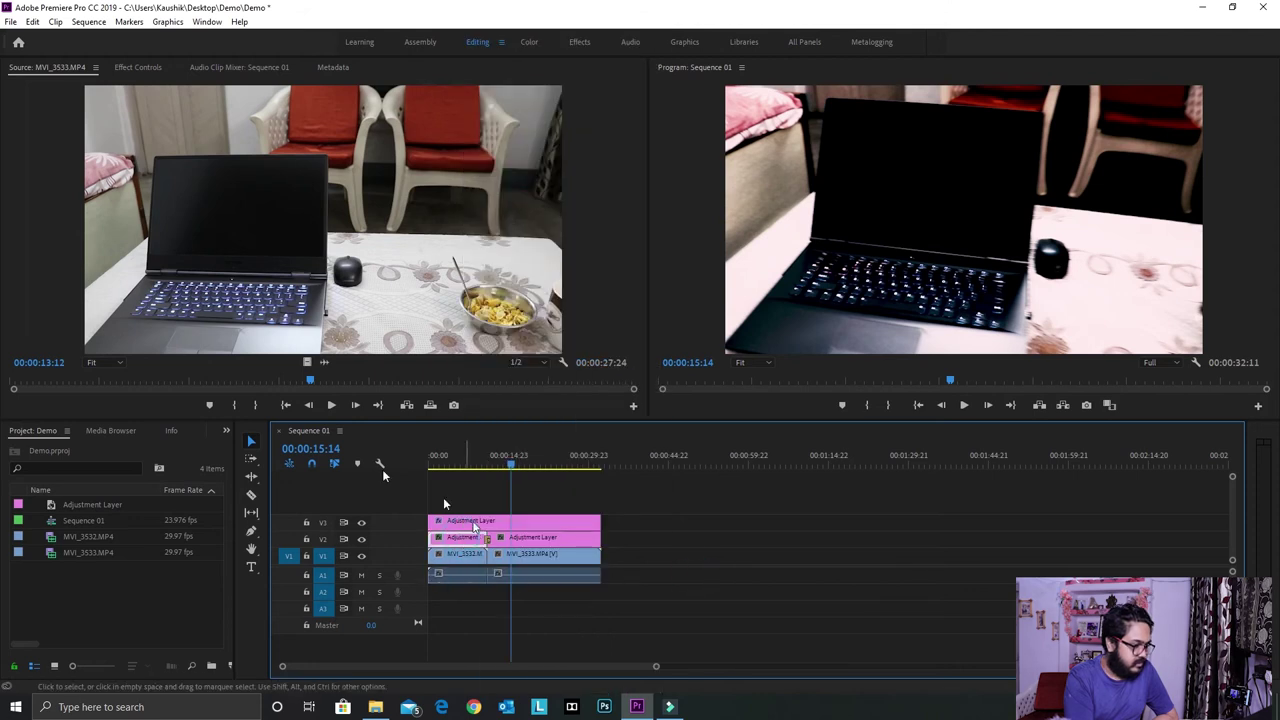
Step: Search 'warp' in the Effects panel and apply Warp Stabilizer to the MVI_3532 clip on V1
{"action": "left_click", "coordinate": [226, 431]}
{"action": "left_click", "coordinate": [250, 493]}
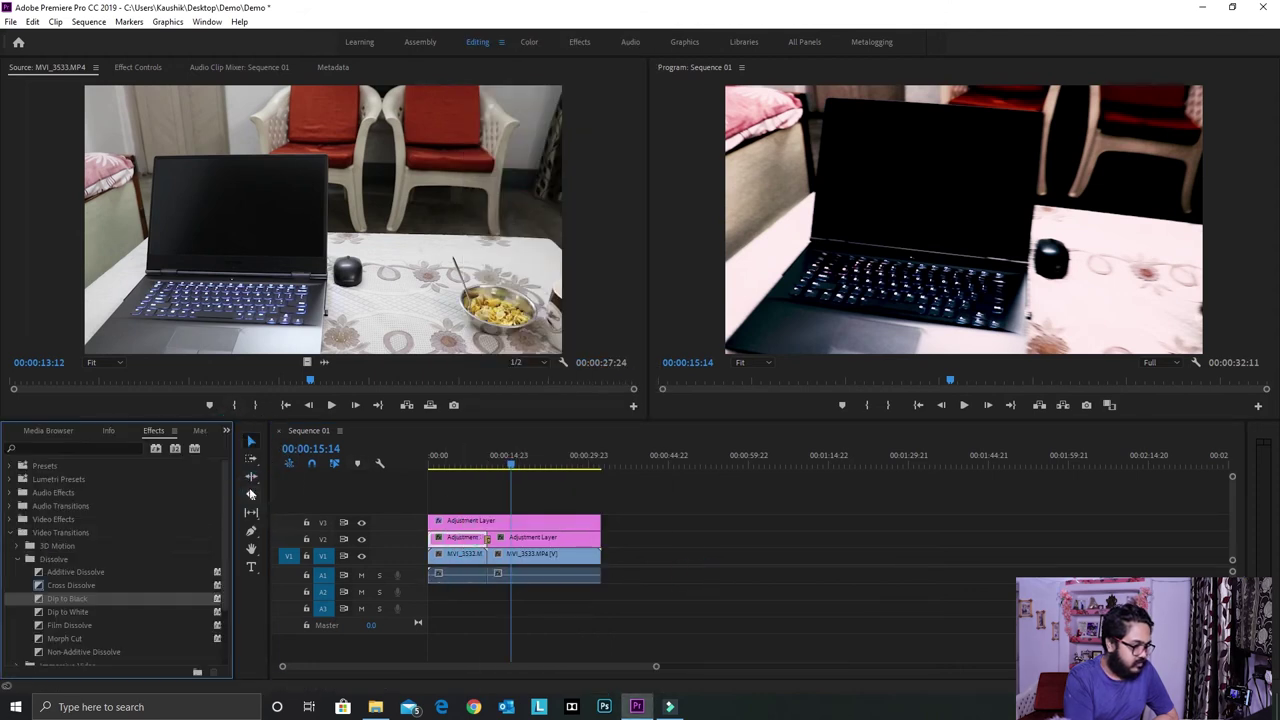
{"action": "left_click", "coordinate": [95, 447]}
{"action": "type", "text": "warp"}
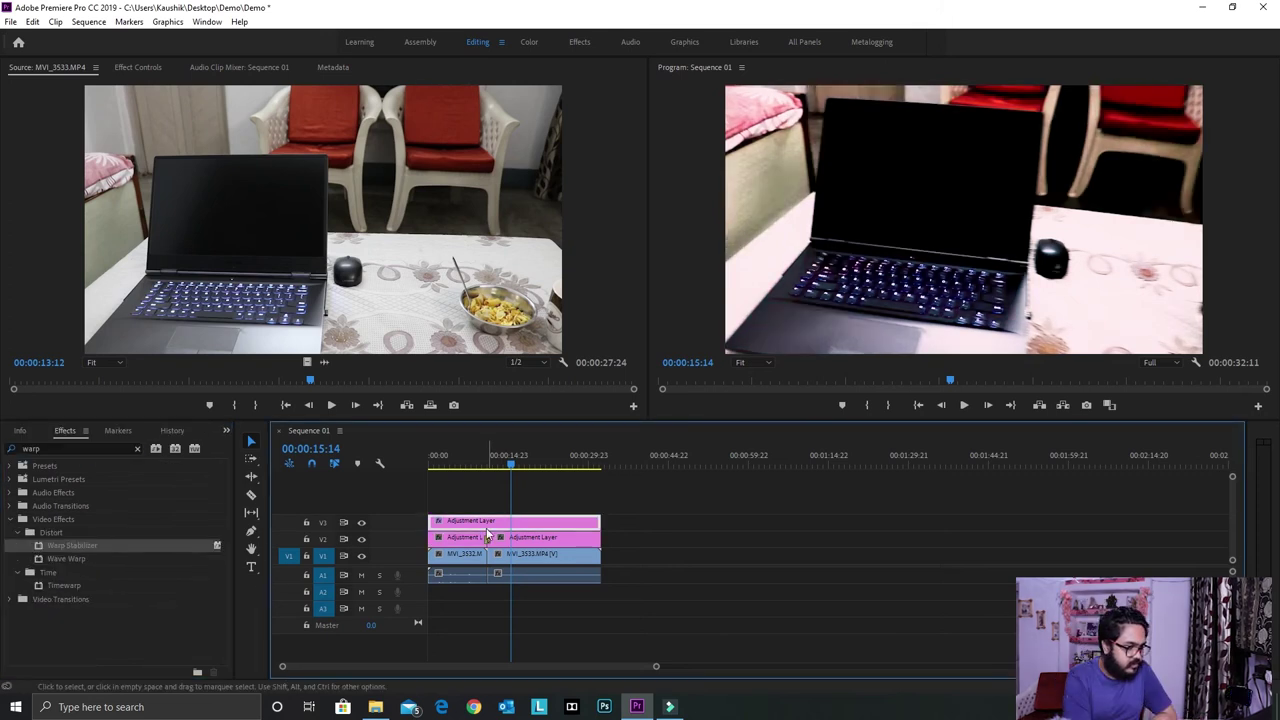
{"action": "left_click_drag", "start_coordinate": [40, 553], "coordinate": [470, 560]}
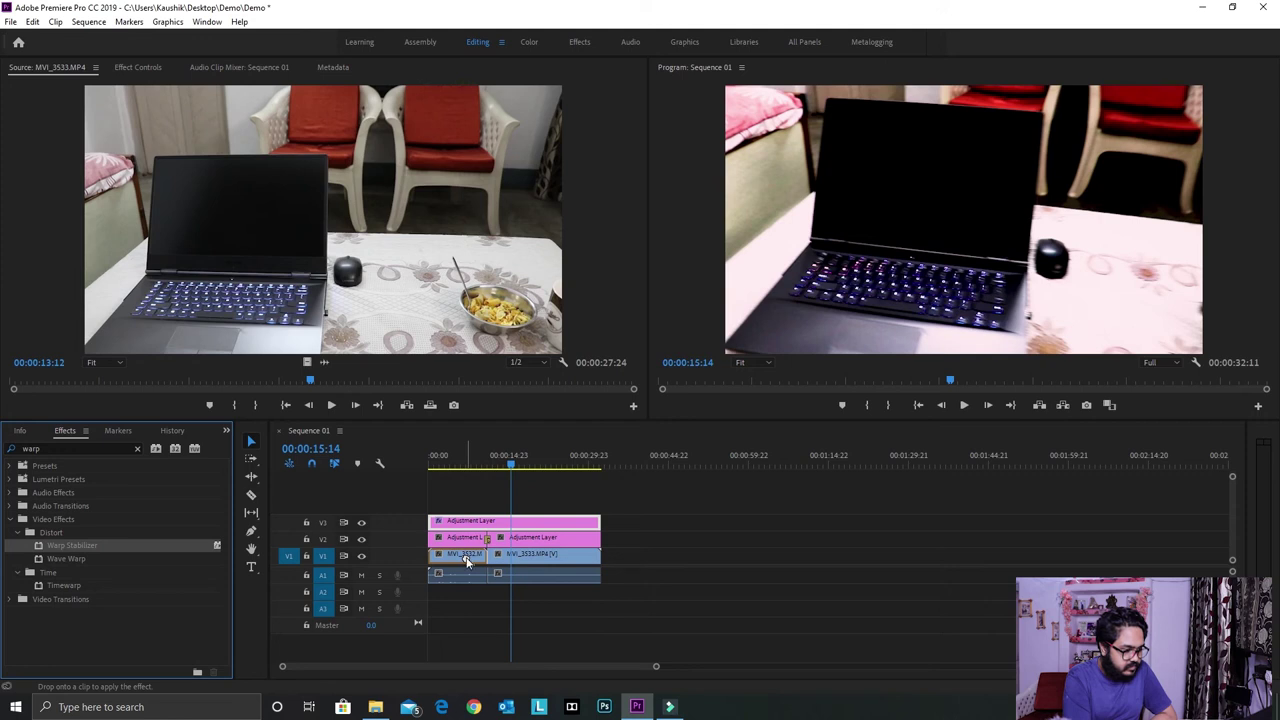
{"action": "left_click_drag", "start_coordinate": [466, 561], "coordinate": [467, 563]}
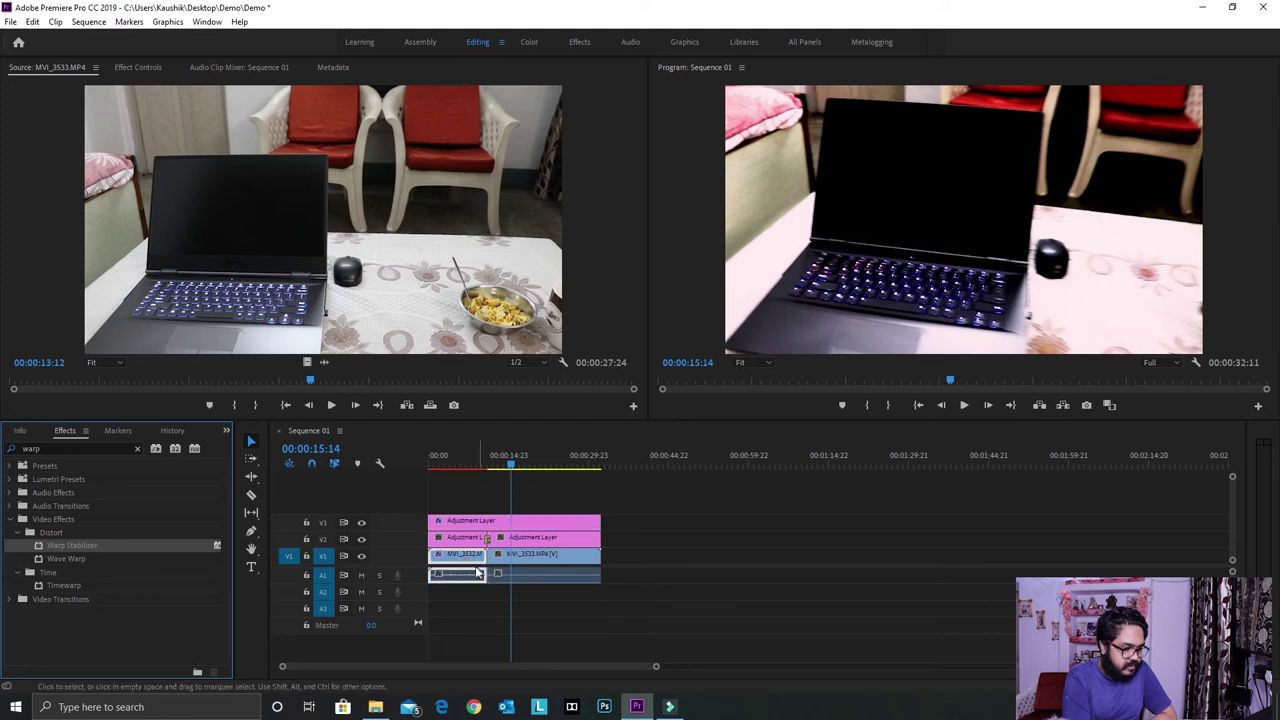
{"action": "left_click", "coordinate": [580, 43]}
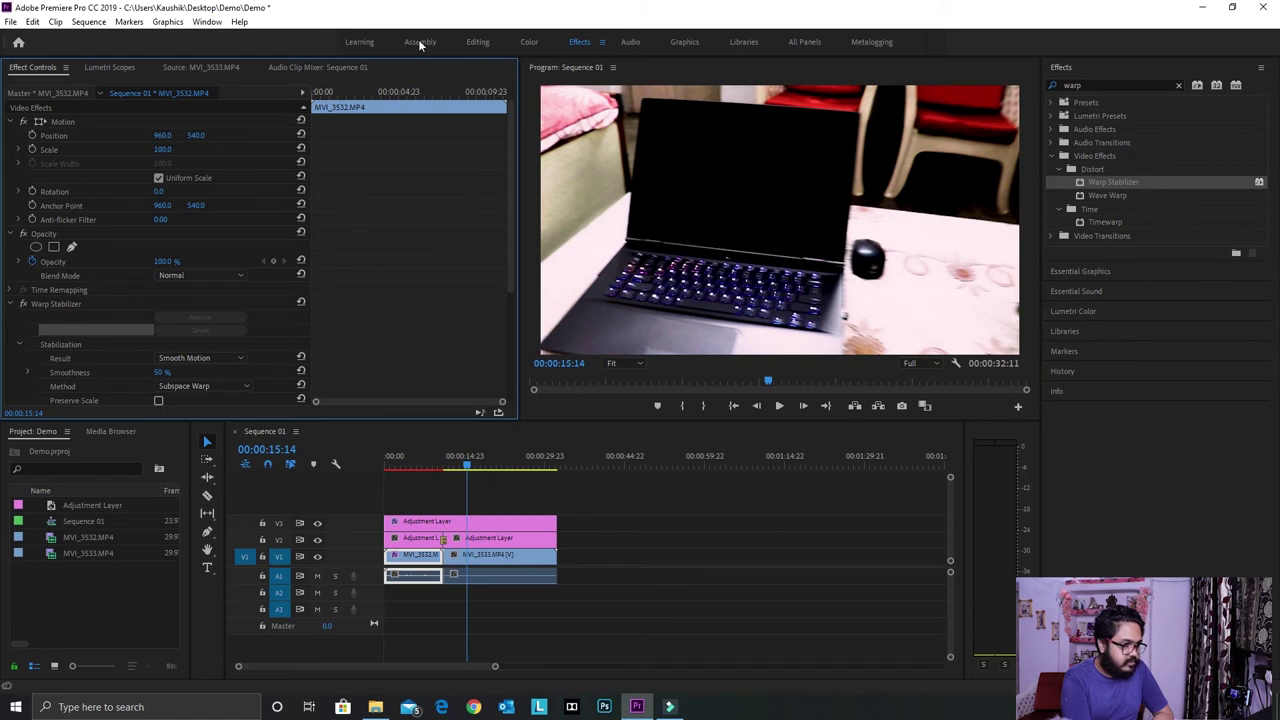
Step: Back in the Editing workspace, apply Warp Stabilizer to the MVI_3533 clip
{"action": "left_click", "coordinate": [487, 44]}
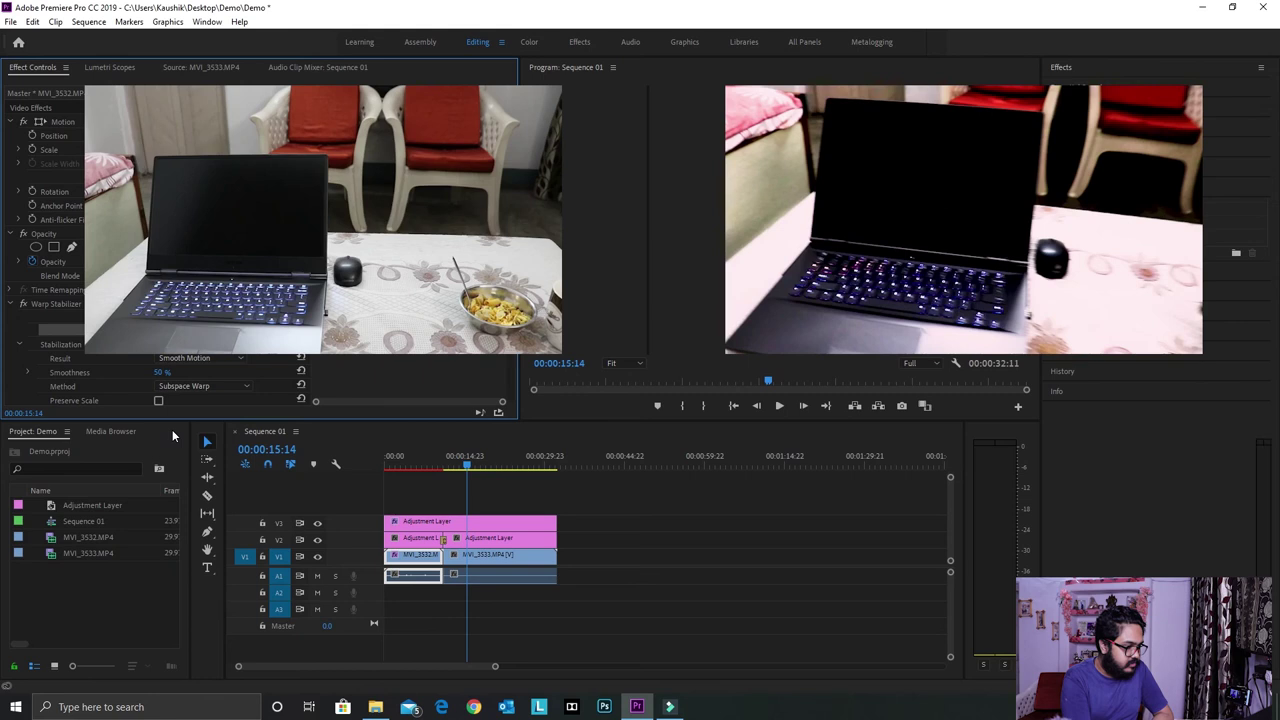
{"action": "left_click_drag", "start_coordinate": [50, 548], "coordinate": [534, 560]}
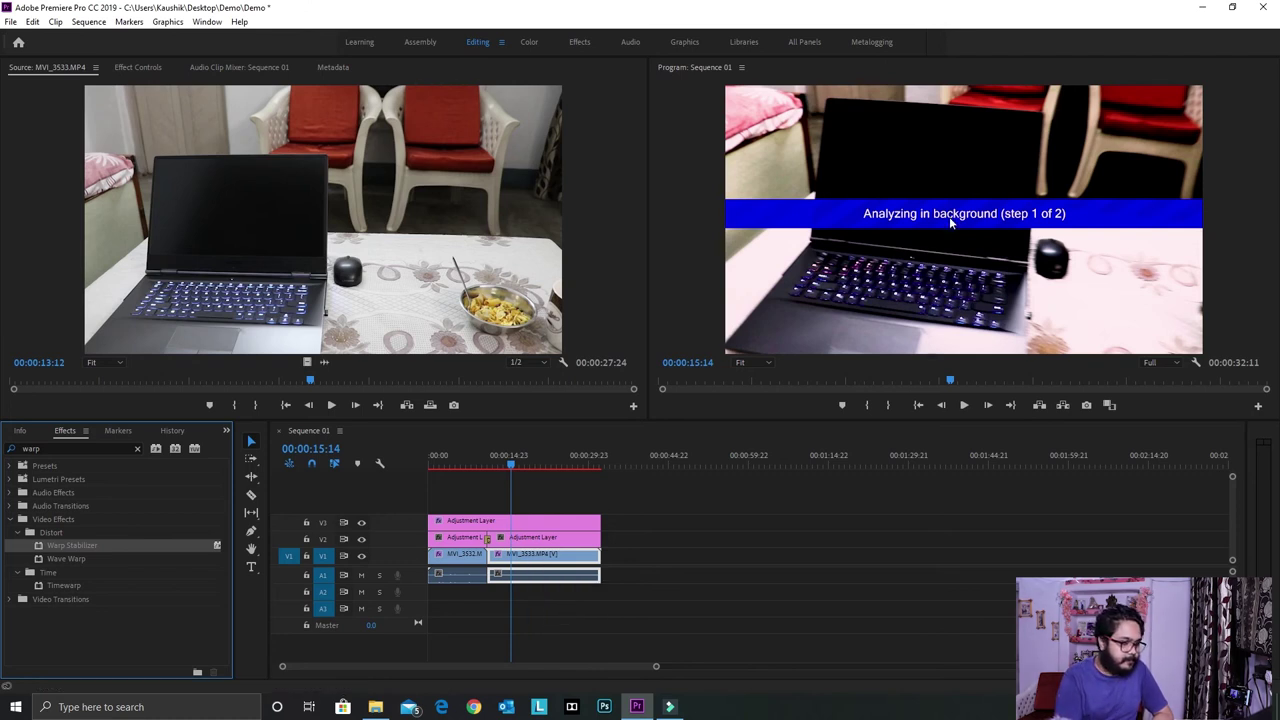
Step: Inspect MVI_3533's Warp Stabilizer Stabilization and Borders settings while its analysis completes
{"action": "left_click", "coordinate": [580, 42]}
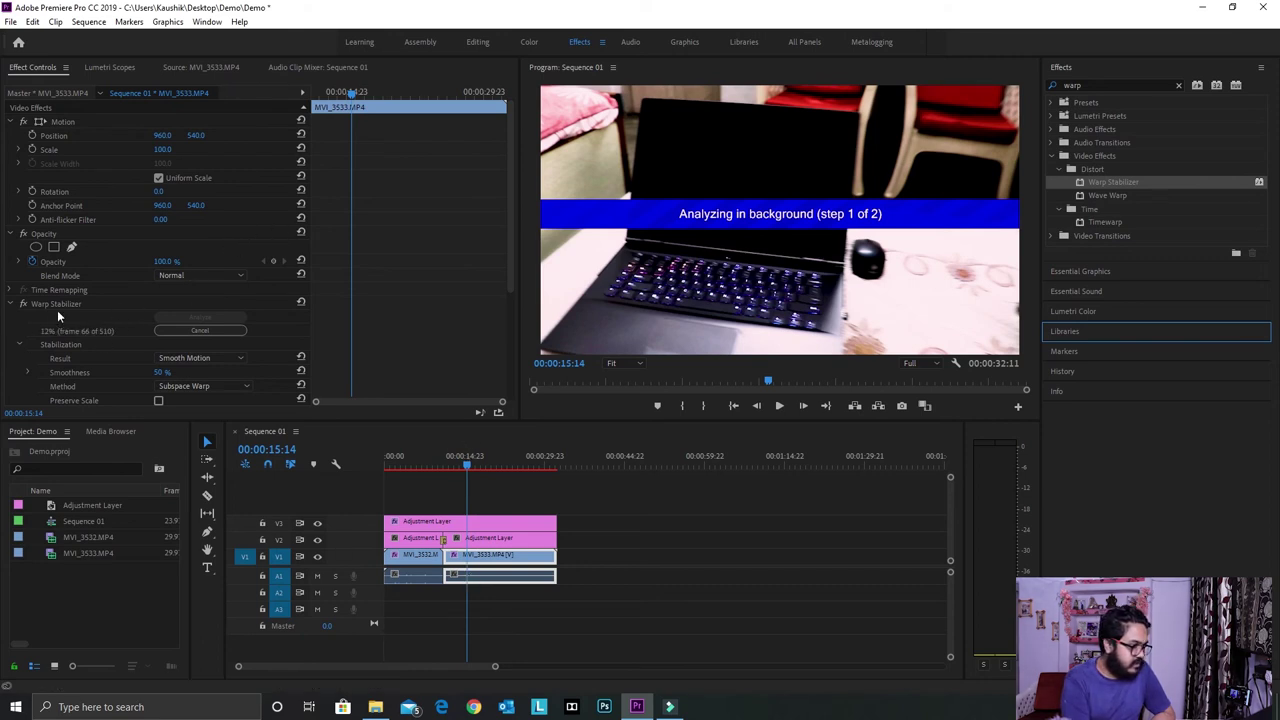
{"action": "scroll", "coordinate": [58, 309], "scroll_direction": "down", "scroll_amount": 2}
{"action": "left_click", "coordinate": [80, 268]}
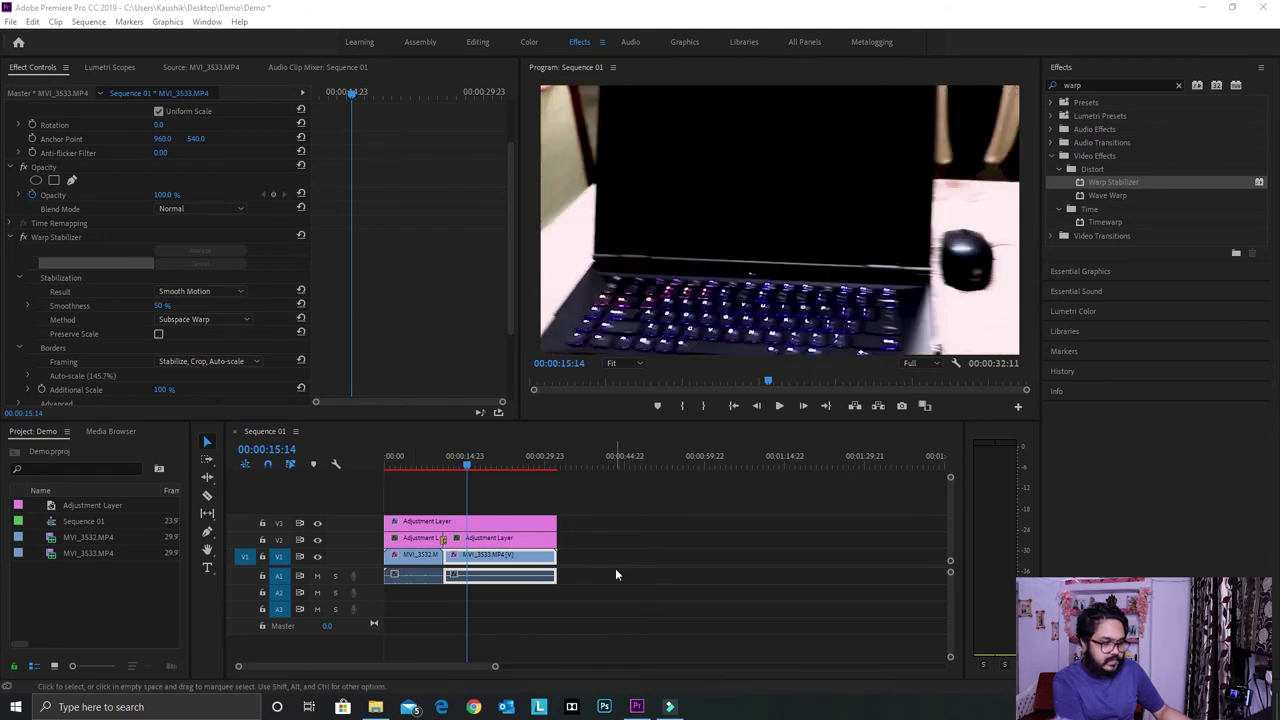
{"action": "scroll", "coordinate": [216, 340], "scroll_direction": "down", "scroll_amount": 1}
{"action": "scroll", "coordinate": [216, 340], "scroll_direction": "down", "scroll_amount": 2}
{"action": "scroll", "coordinate": [216, 340], "scroll_direction": "down", "scroll_amount": 1}
{"action": "scroll", "coordinate": [216, 340], "scroll_direction": "up", "scroll_amount": 1}
{"action": "scroll", "coordinate": [216, 340], "scroll_direction": "up", "scroll_amount": 1}
{"action": "scroll", "coordinate": [216, 340], "scroll_direction": "up", "scroll_amount": 2}
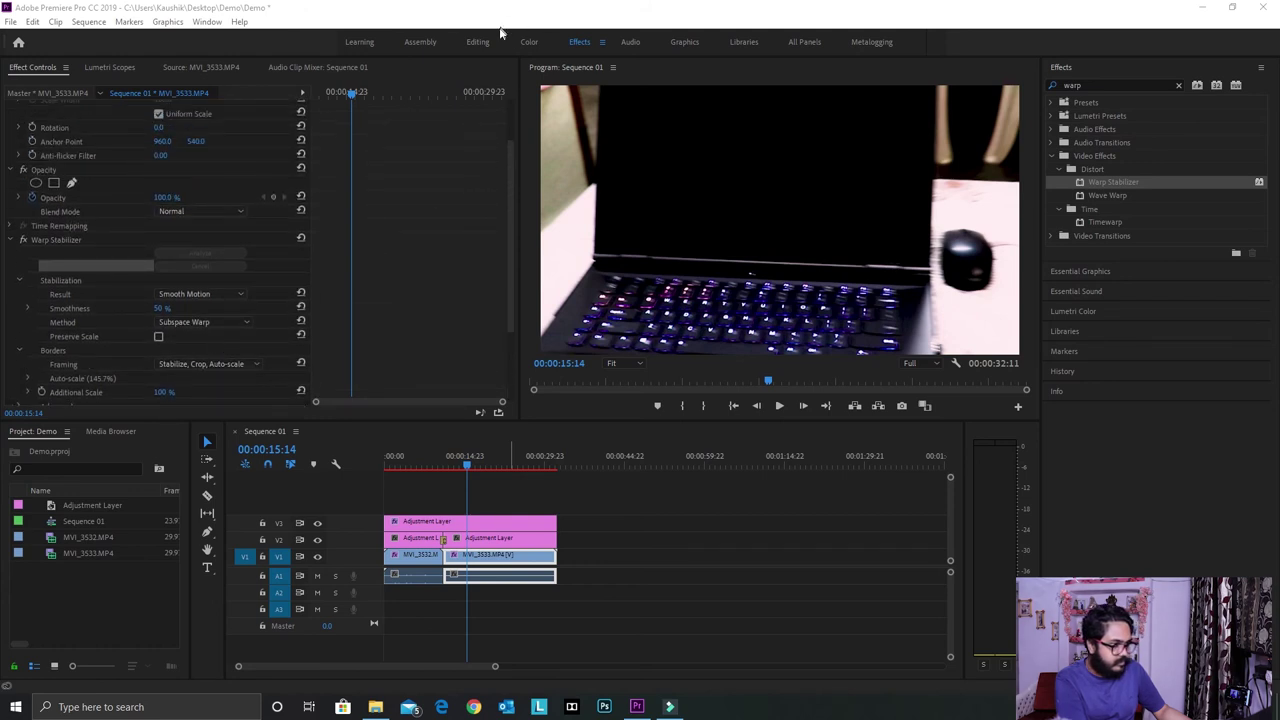
{"action": "left_click", "coordinate": [527, 42]}
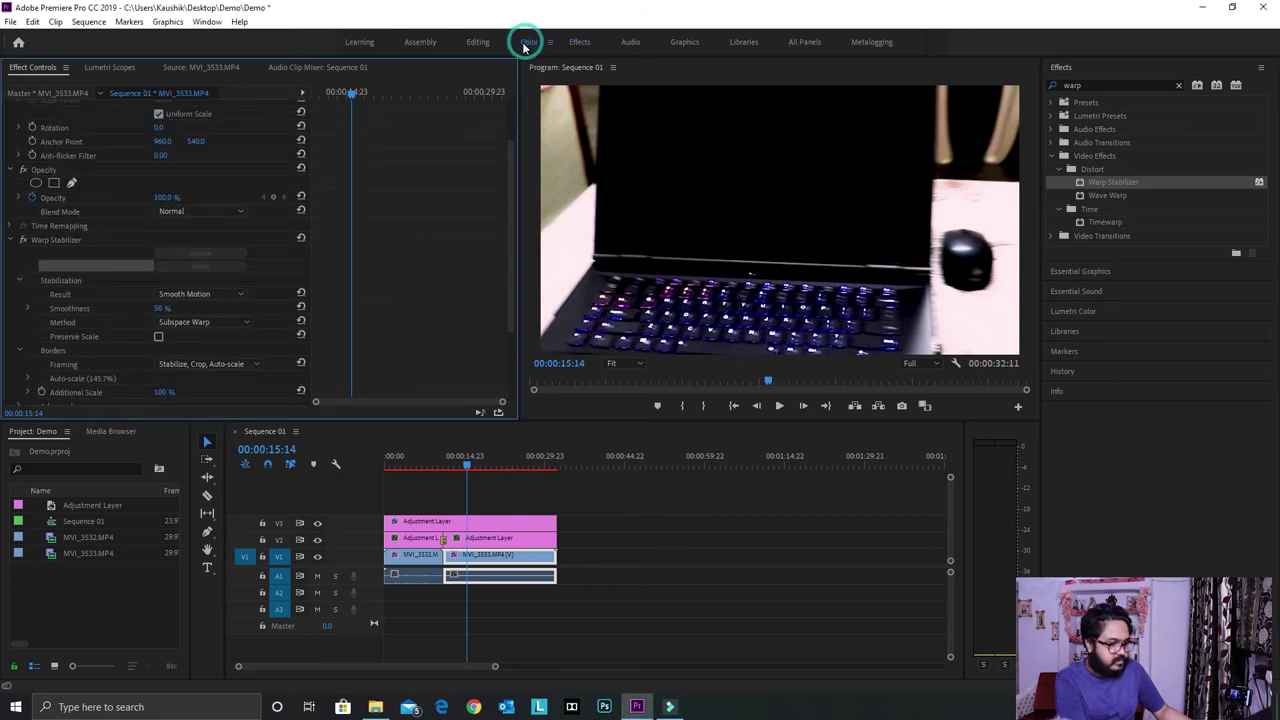
Step: In the Editing workspace, marquee-select every clip in Sequence 01
{"action": "left_click", "coordinate": [479, 42]}
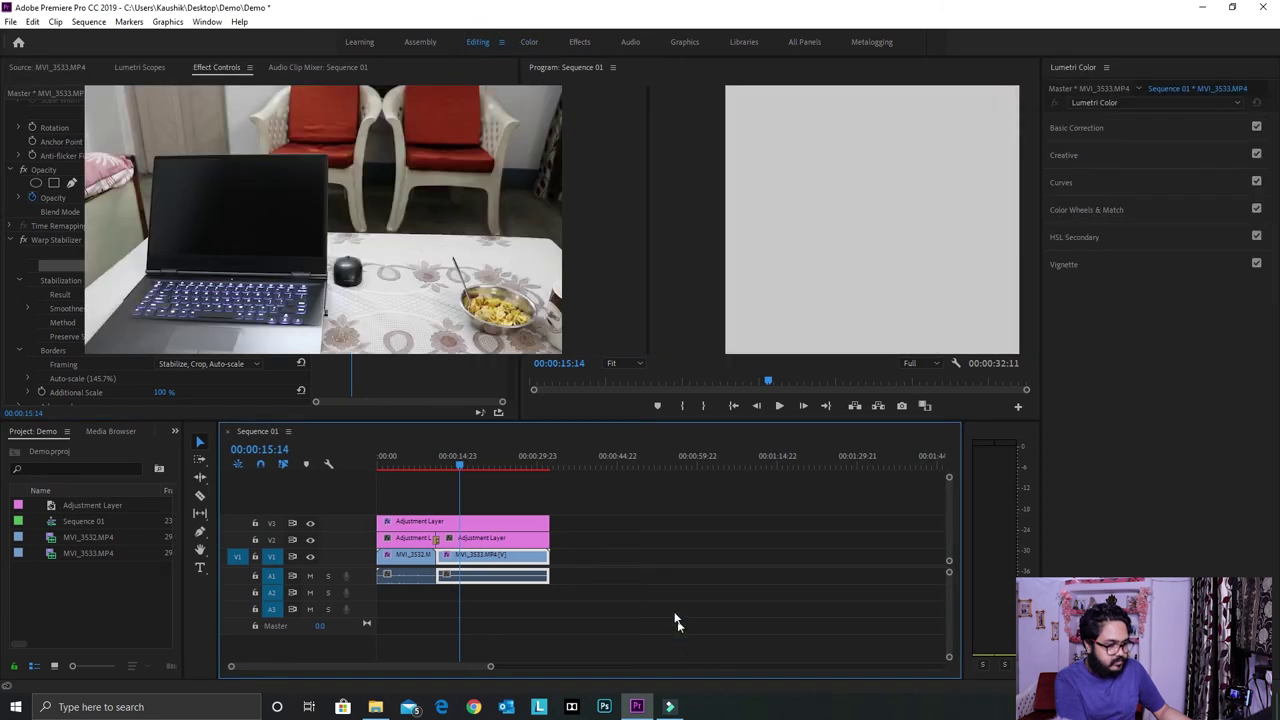
{"action": "left_click_drag", "start_coordinate": [626, 517], "coordinate": [516, 638]}
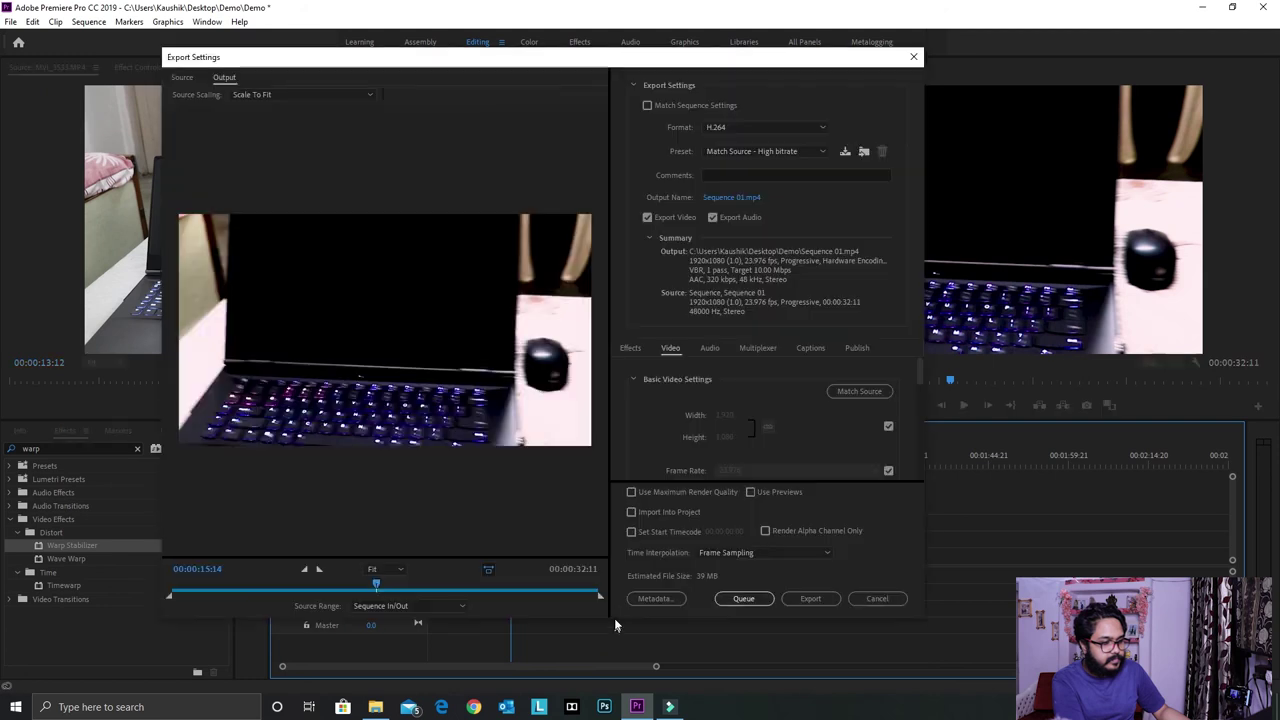
Step: Set the output to Demo.mp4 in the Demo folder, replace the old file, and export
{"action": "left_click", "coordinate": [738, 198]}
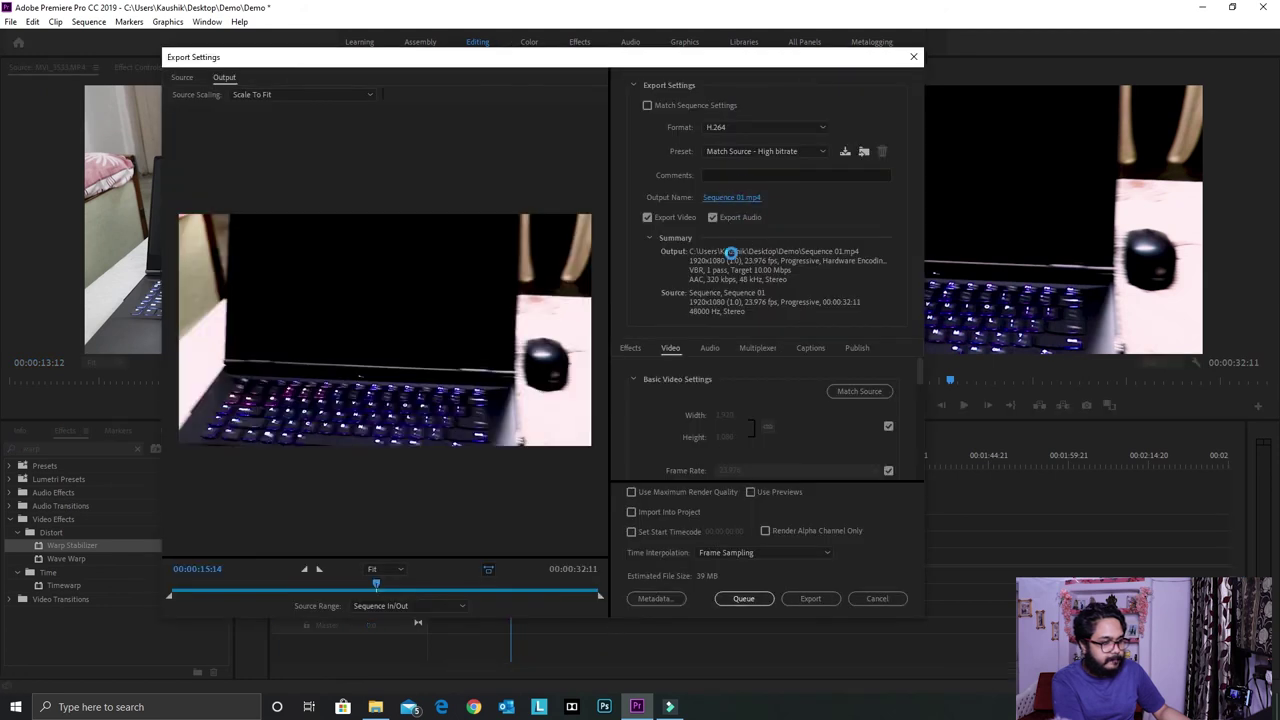
{"action": "left_click", "coordinate": [391, 185]}
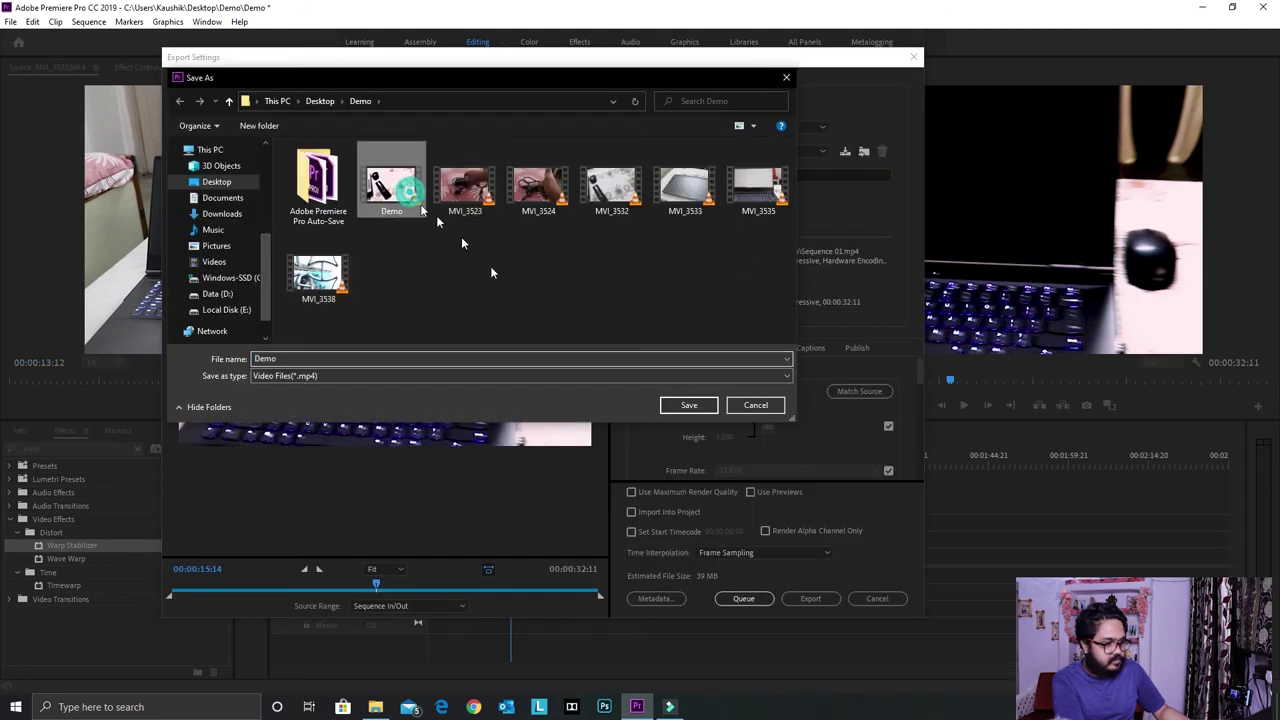
{"action": "left_click", "coordinate": [677, 410]}
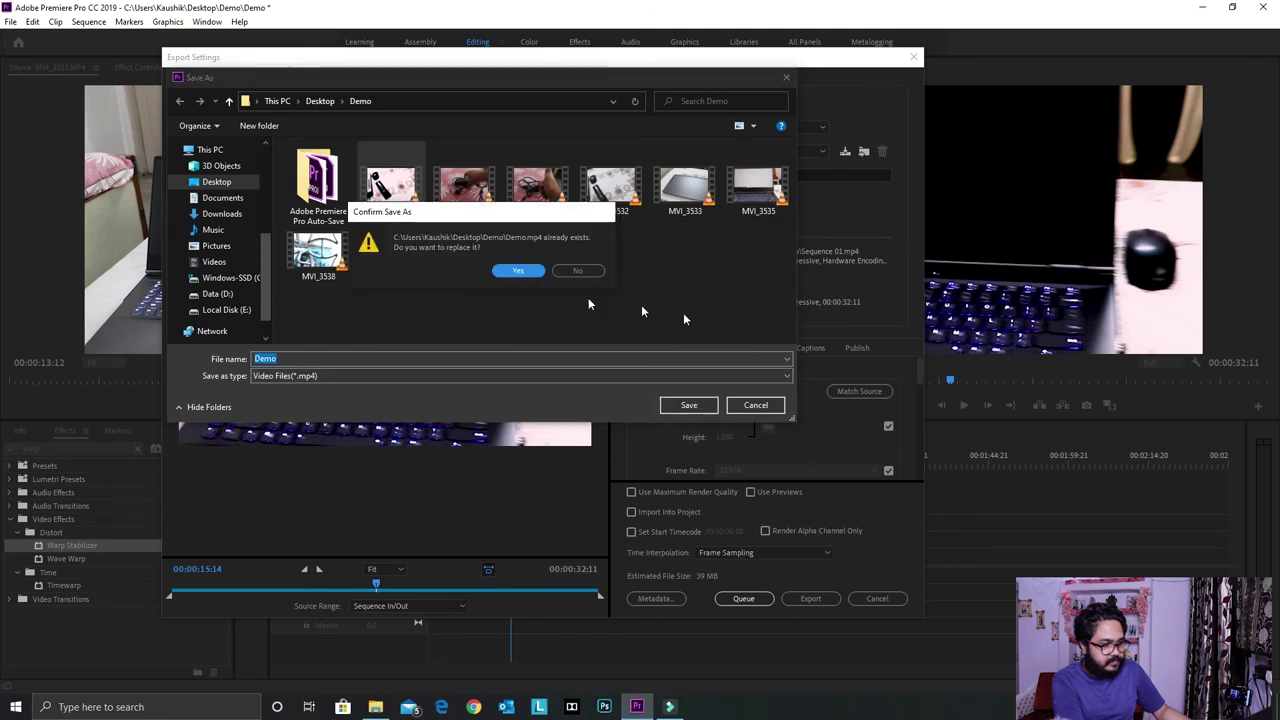
{"action": "left_click", "coordinate": [521, 266]}
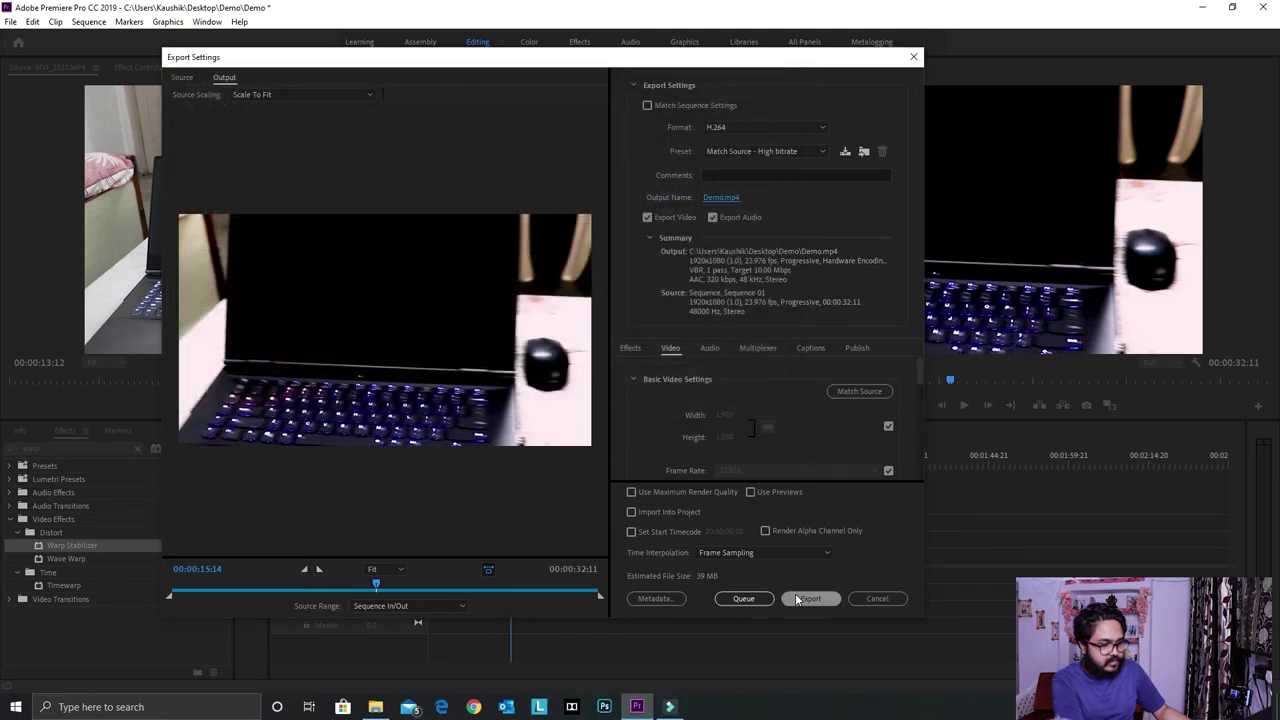
{"action": "left_click", "coordinate": [800, 598]}
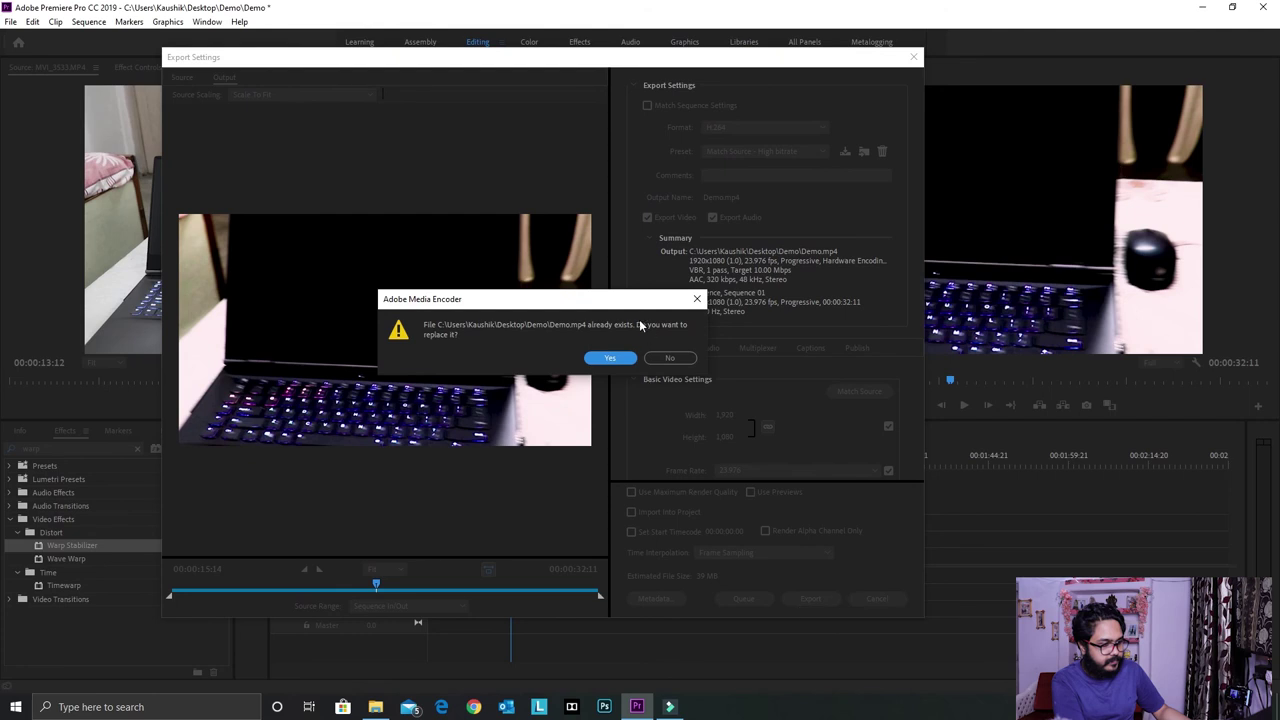
{"action": "left_click", "coordinate": [612, 356]}
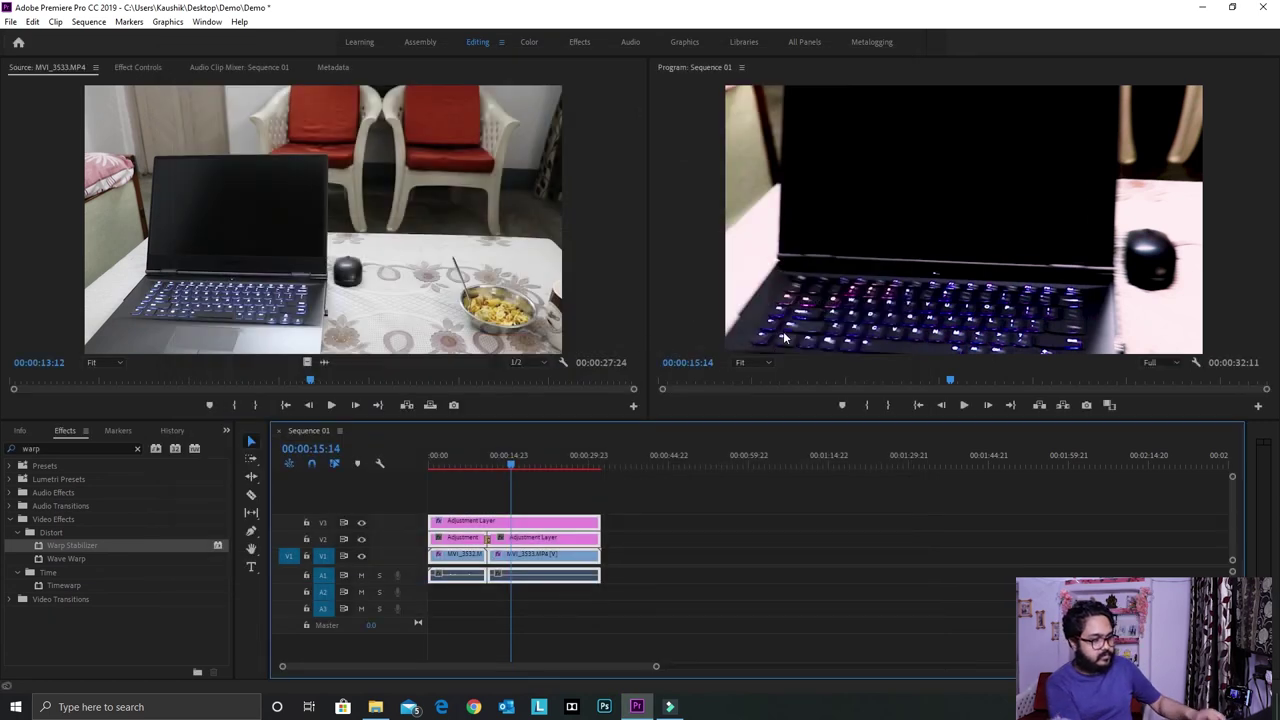
Step: Save the Premiere project once encoding finishes
{"action": "key", "text": "ctrl+s"}
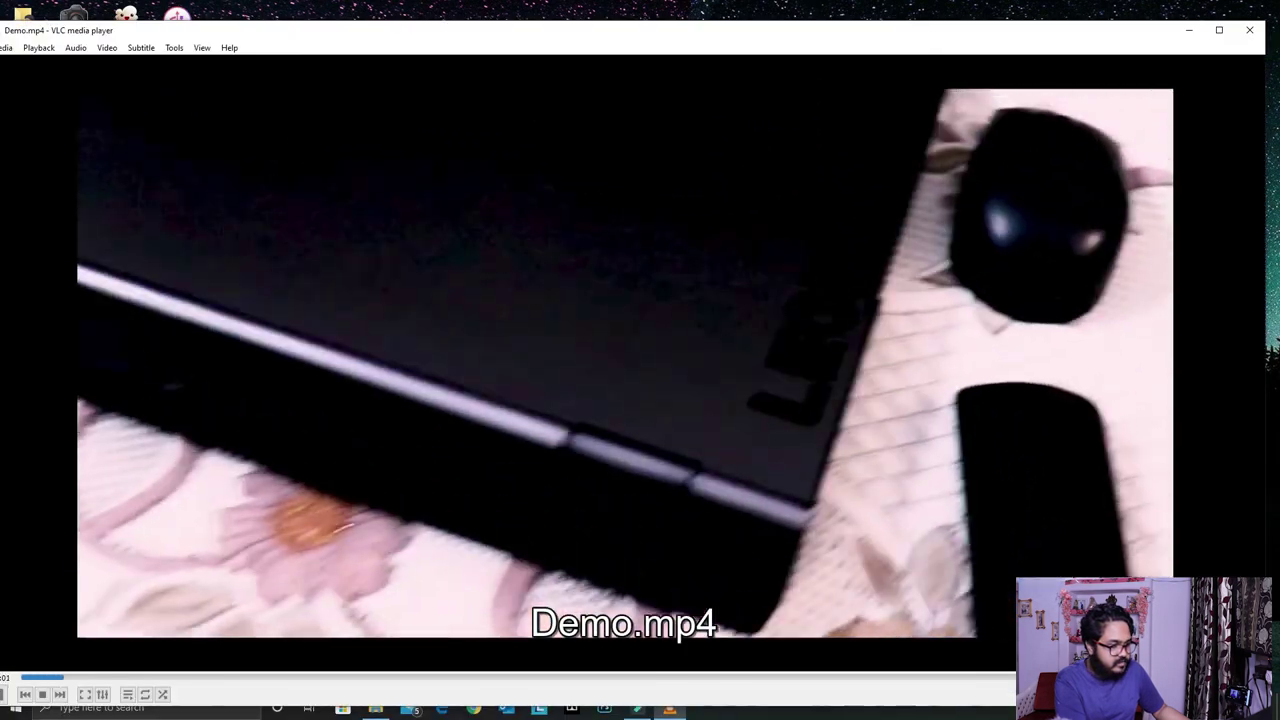
Step: Lower VLC's volume to 35% and jump Demo.mp4 back to about 0:11
{"action": "scroll", "coordinate": [611, 355], "scroll_direction": "down", "scroll_amount": 5}
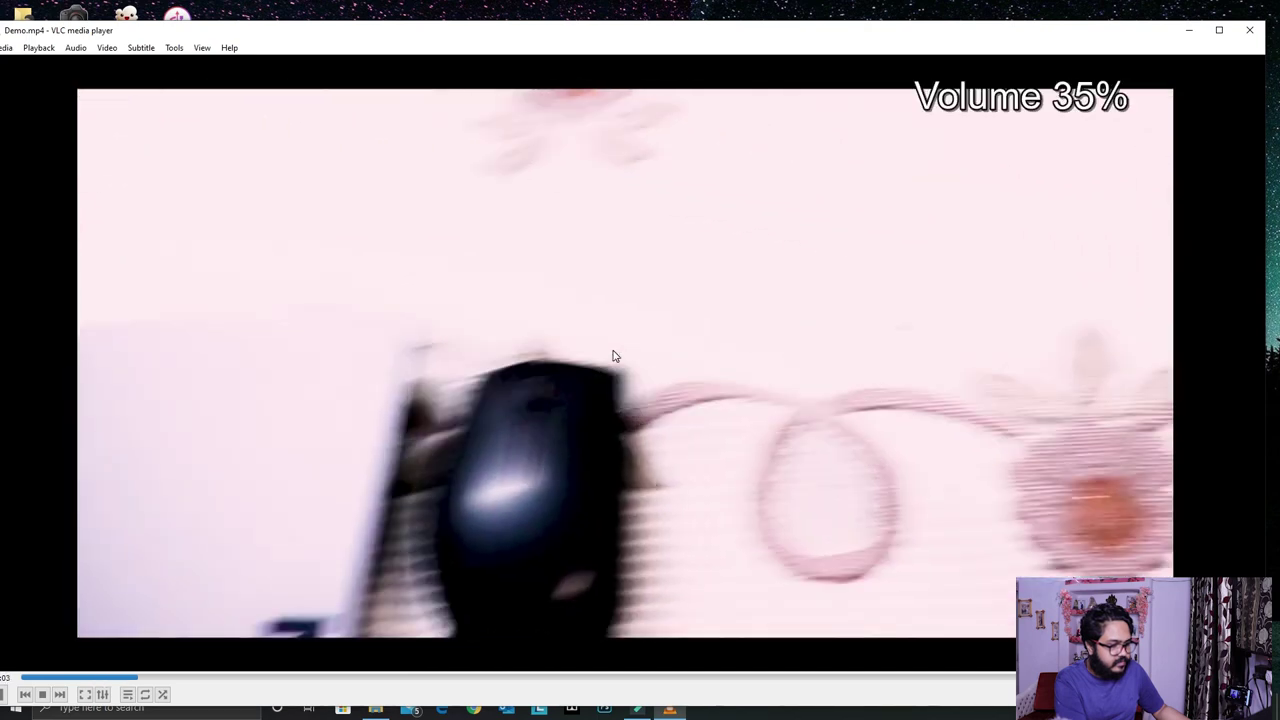
{"action": "scroll", "coordinate": [611, 355], "scroll_direction": "down", "scroll_amount": 4}
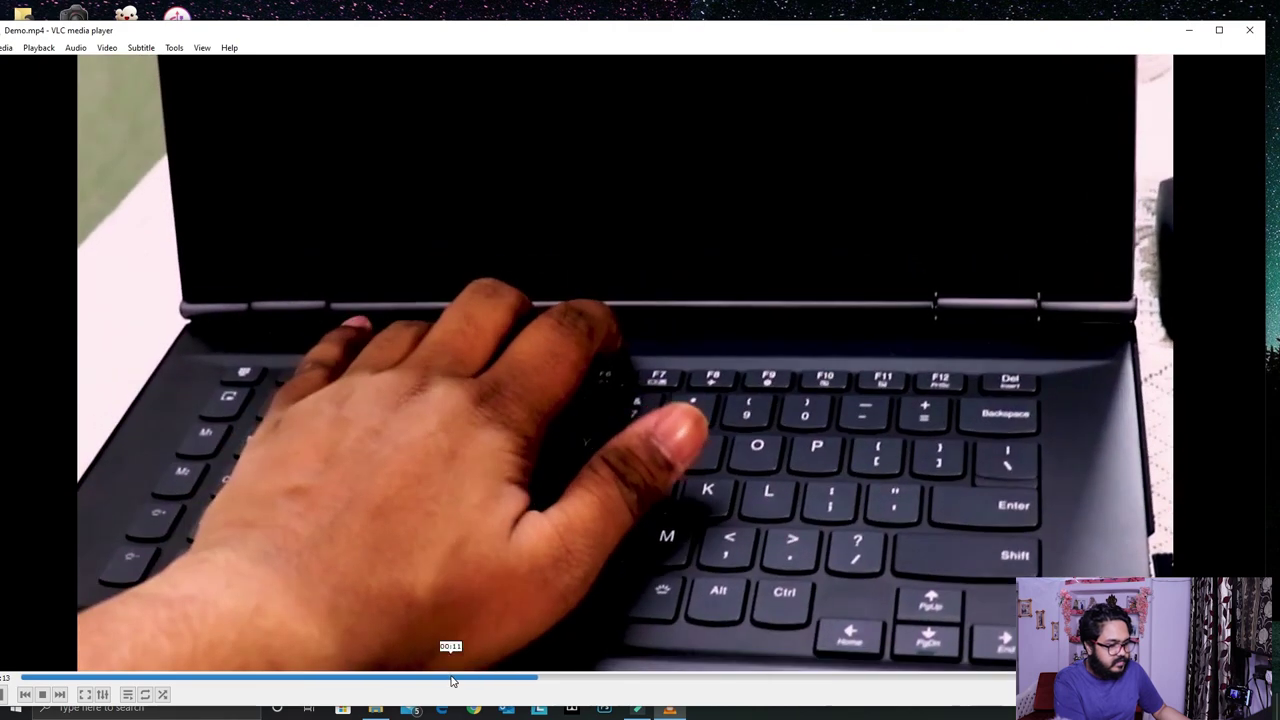
{"action": "left_click", "coordinate": [451, 679]}
Step: Scrub Demo.mp4 back to about 0:09 to rewatch the stabilized laptop shots
{"action": "left_click_drag", "start_coordinate": [451, 679], "coordinate": [398, 679]}
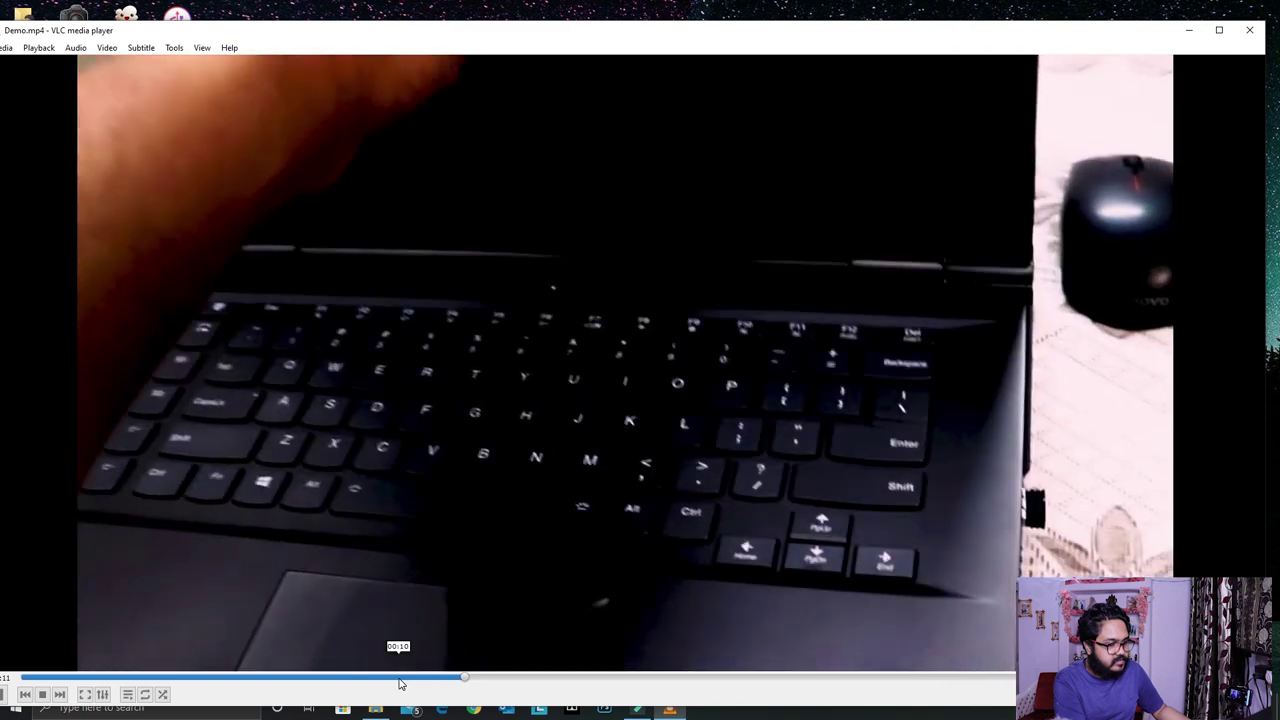
{"action": "left_click", "coordinate": [376, 684]}
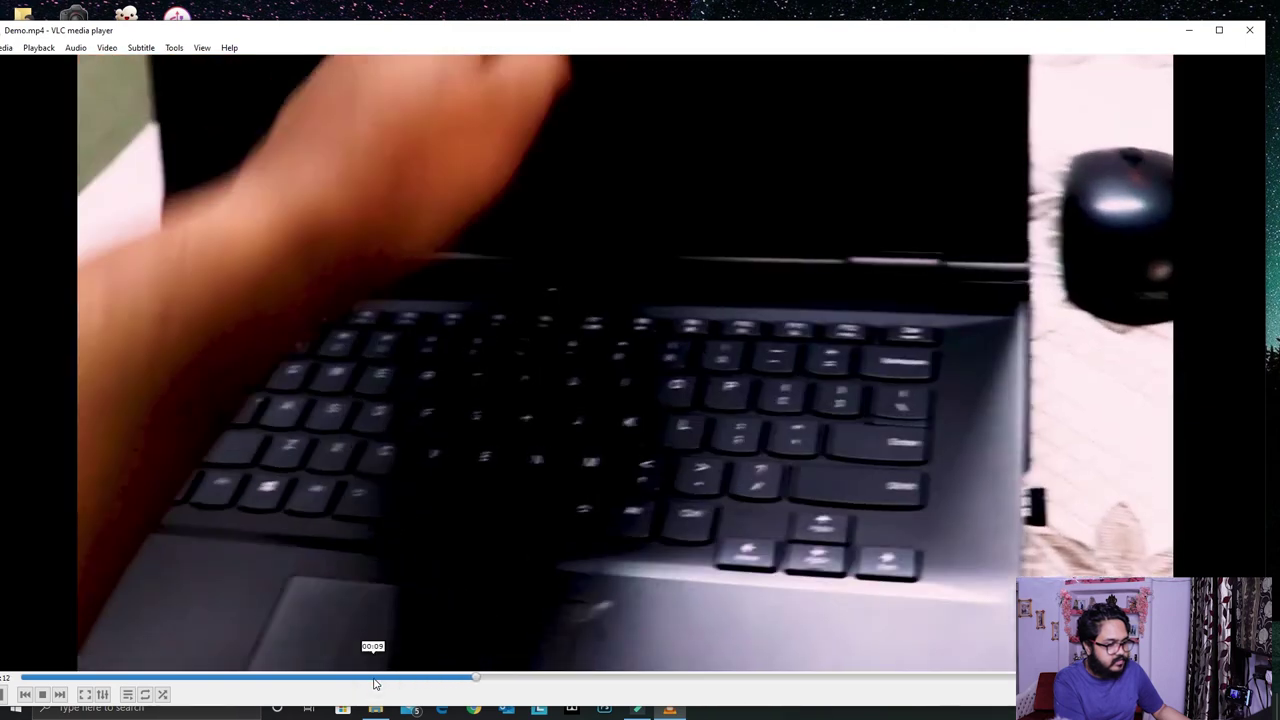
{"action": "left_click", "coordinate": [368, 681]}
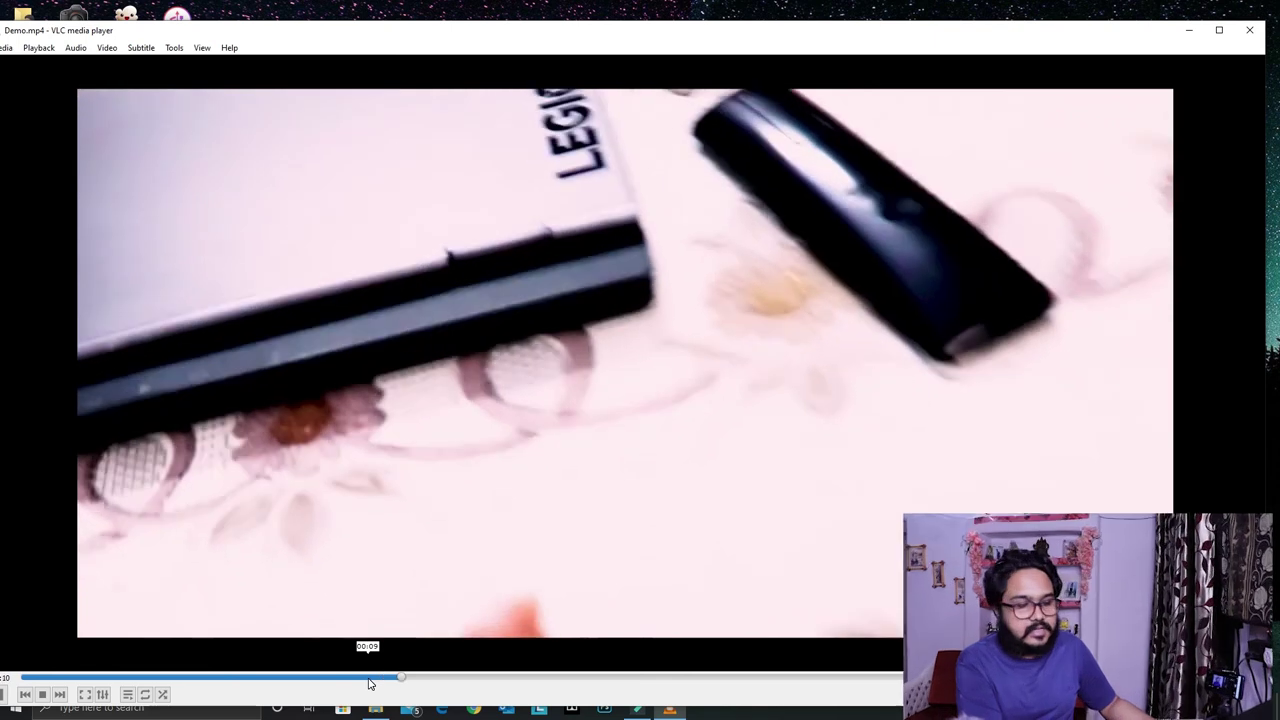